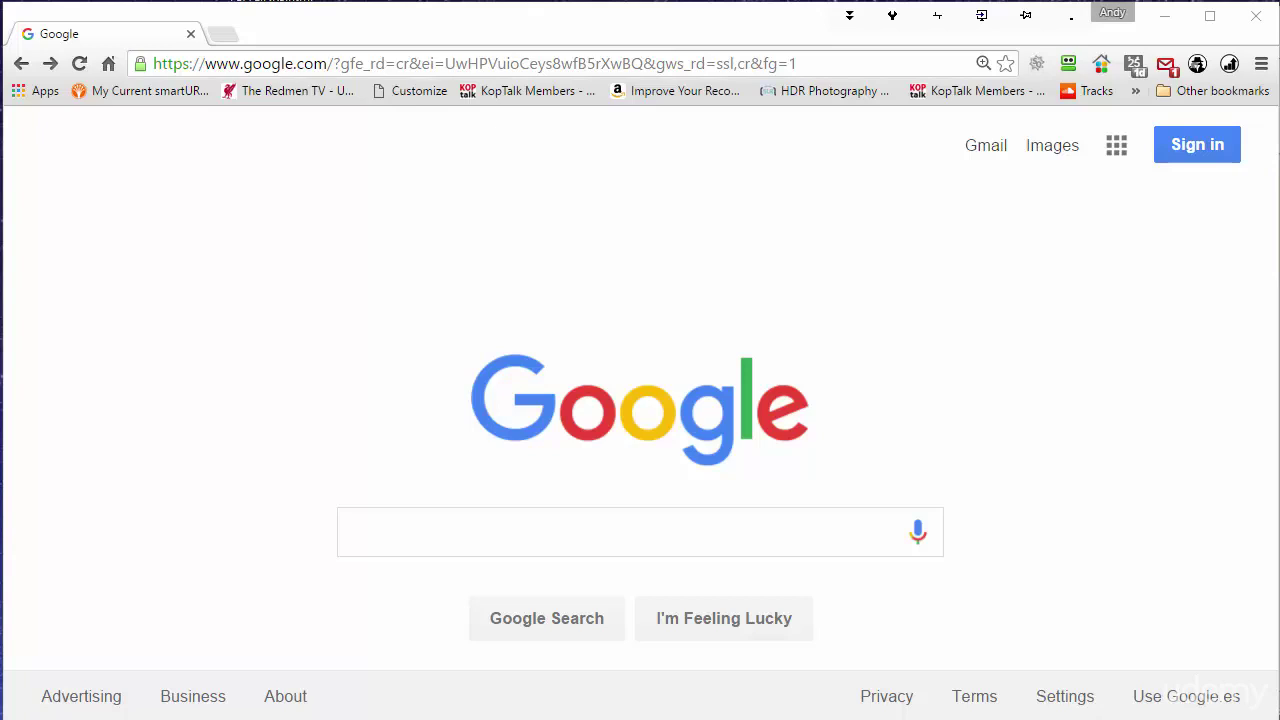
- Search Google for "Health benefits of krill oil"
{"action": "left_click", "coordinate": [445, 530]}
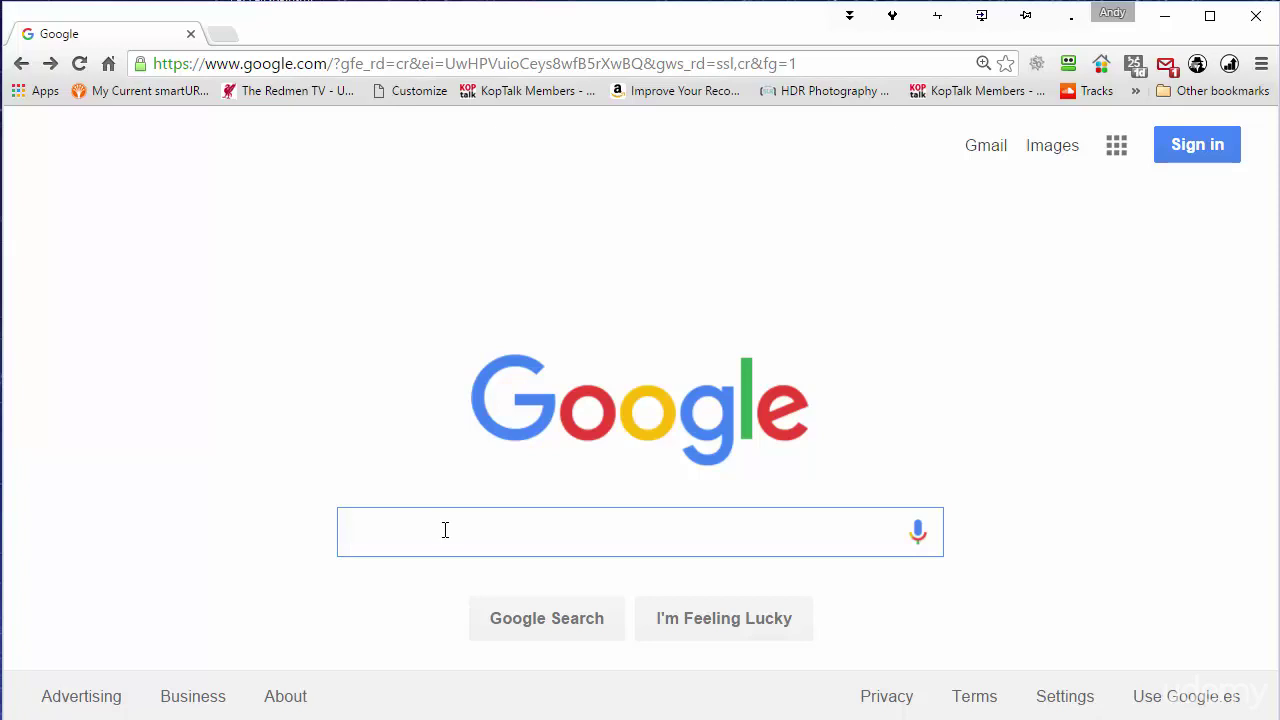
{"action": "type", "text": "Hela"}
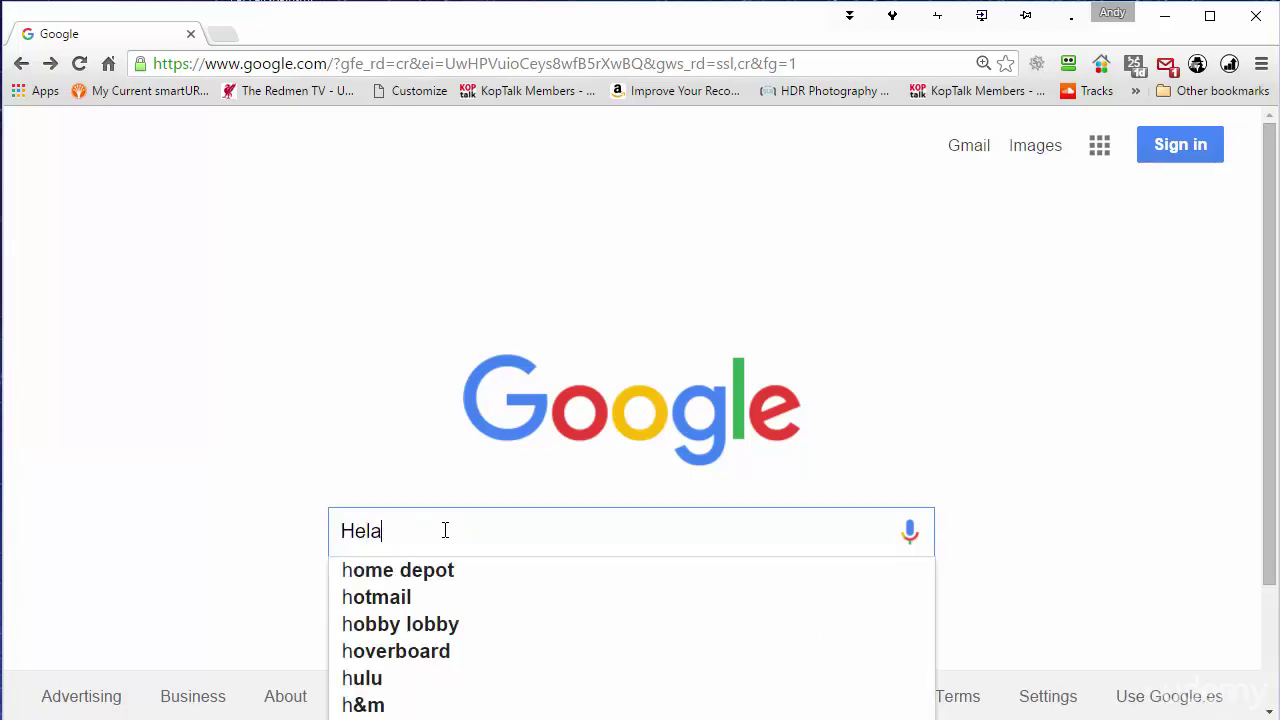
{"action": "key", "text": "BackSpace"}
{"action": "key", "text": "BackSpace"}
{"action": "type", "text": "a"}
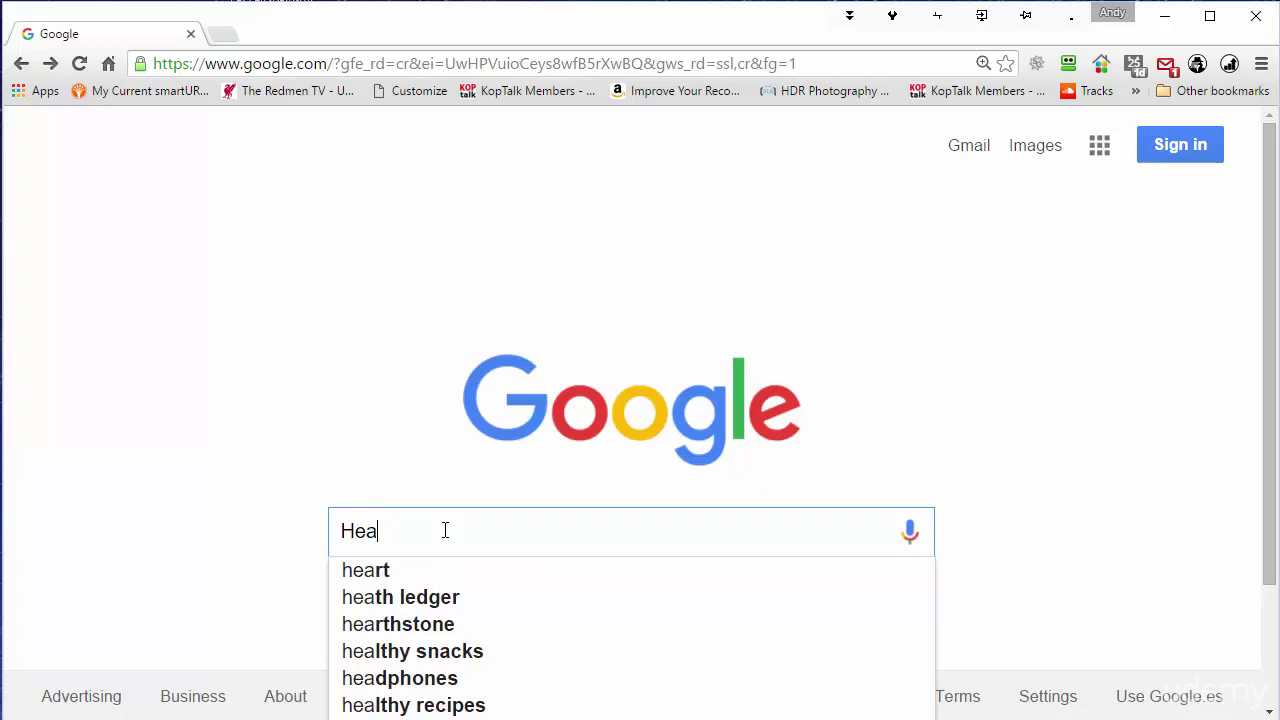
{"action": "type", "text": "lth benefits"}
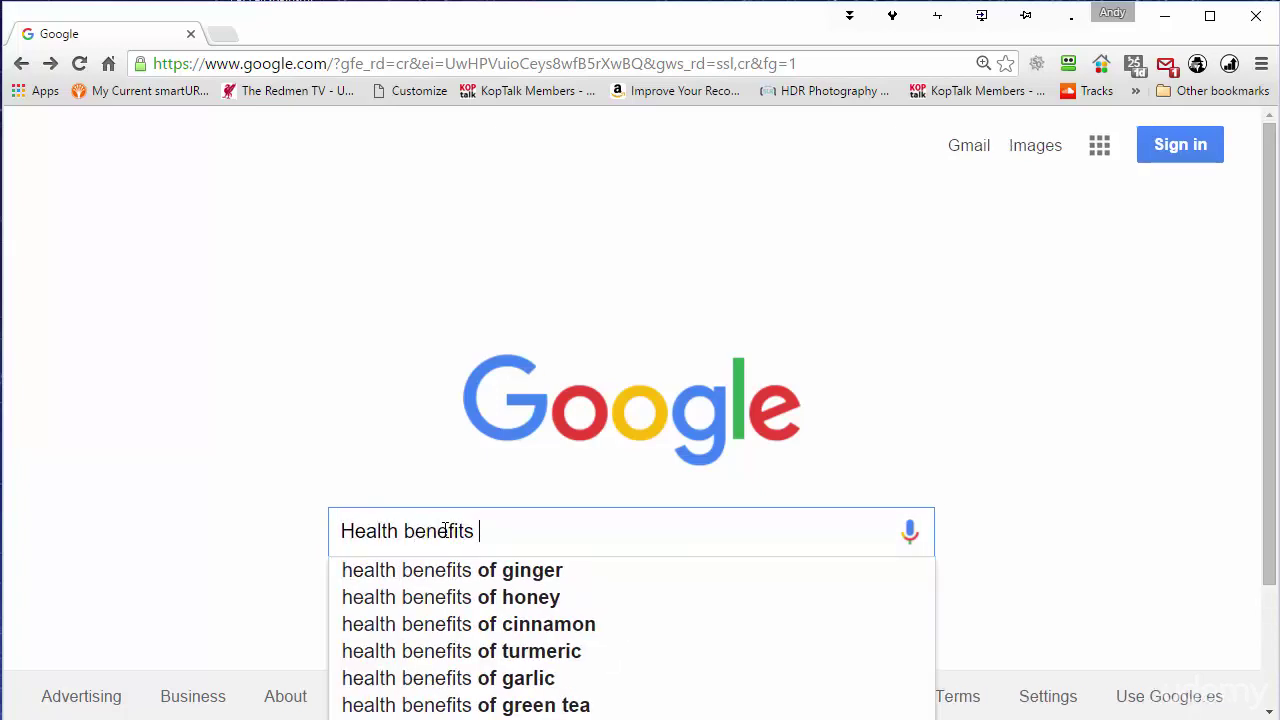
{"action": "type", "text": " of krill oul"}
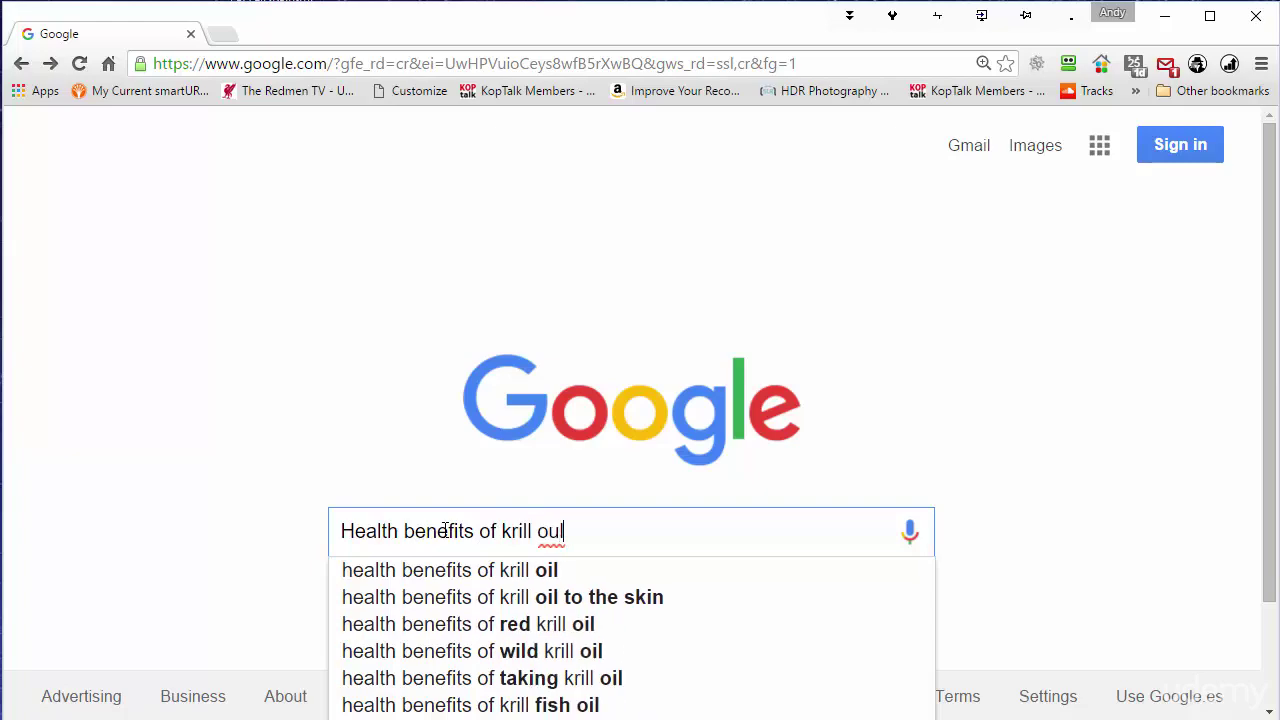
{"action": "key", "text": "BackSpace"}
{"action": "key", "text": "BackSpace"}
{"action": "key", "text": "Return"}
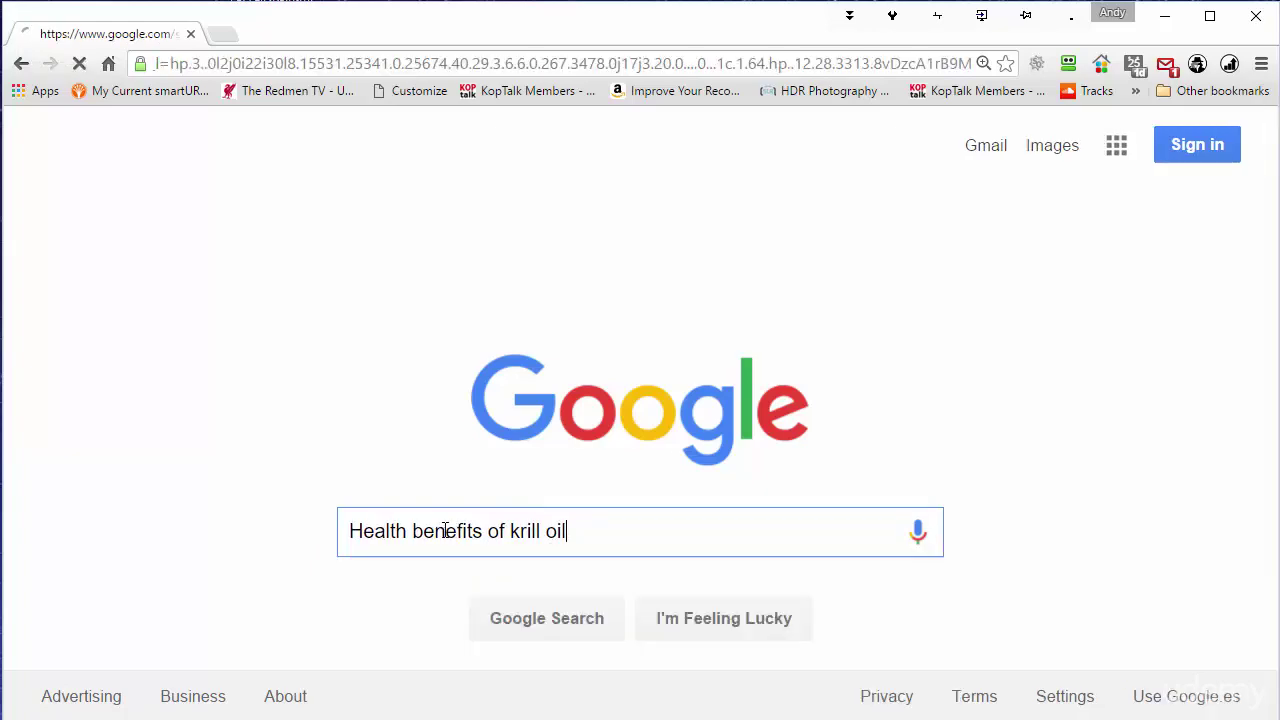
- Open the Neptune, krilloil.com, Fox News, Mercola and WebMD krill oil results in separate background tabs
{"action": "scroll", "coordinate": [443, 528], "scroll_direction": "down", "scroll_amount": 4}
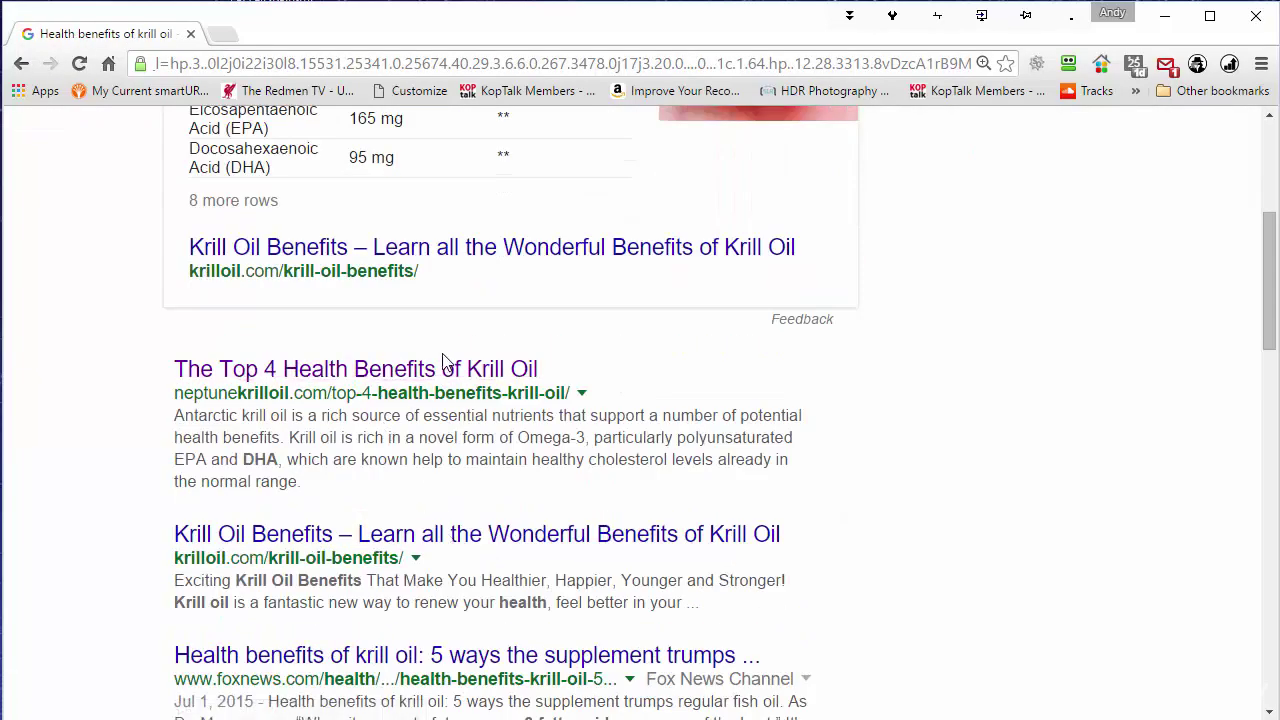
{"action": "middle_click", "coordinate": [457, 368]}
{"action": "middle_click", "coordinate": [493, 536]}
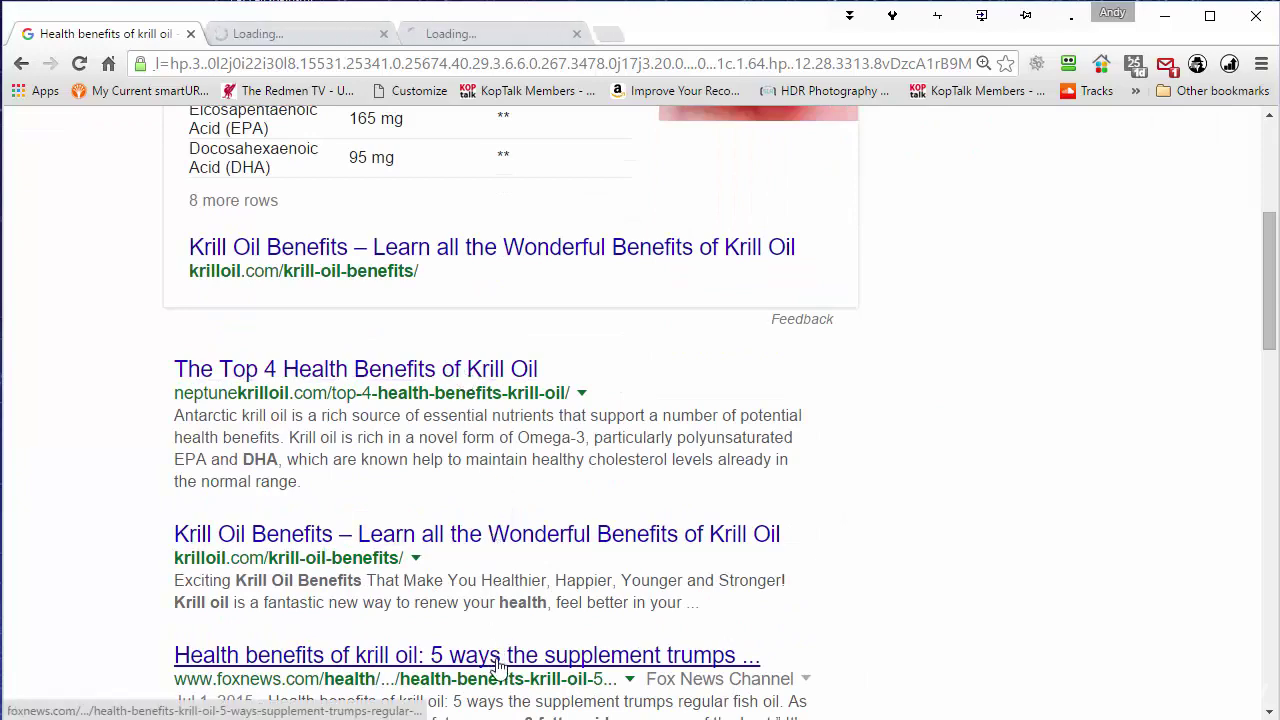
{"action": "middle_click", "coordinate": [470, 655]}
{"action": "scroll", "coordinate": [650, 480], "scroll_direction": "down", "scroll_amount": 3}
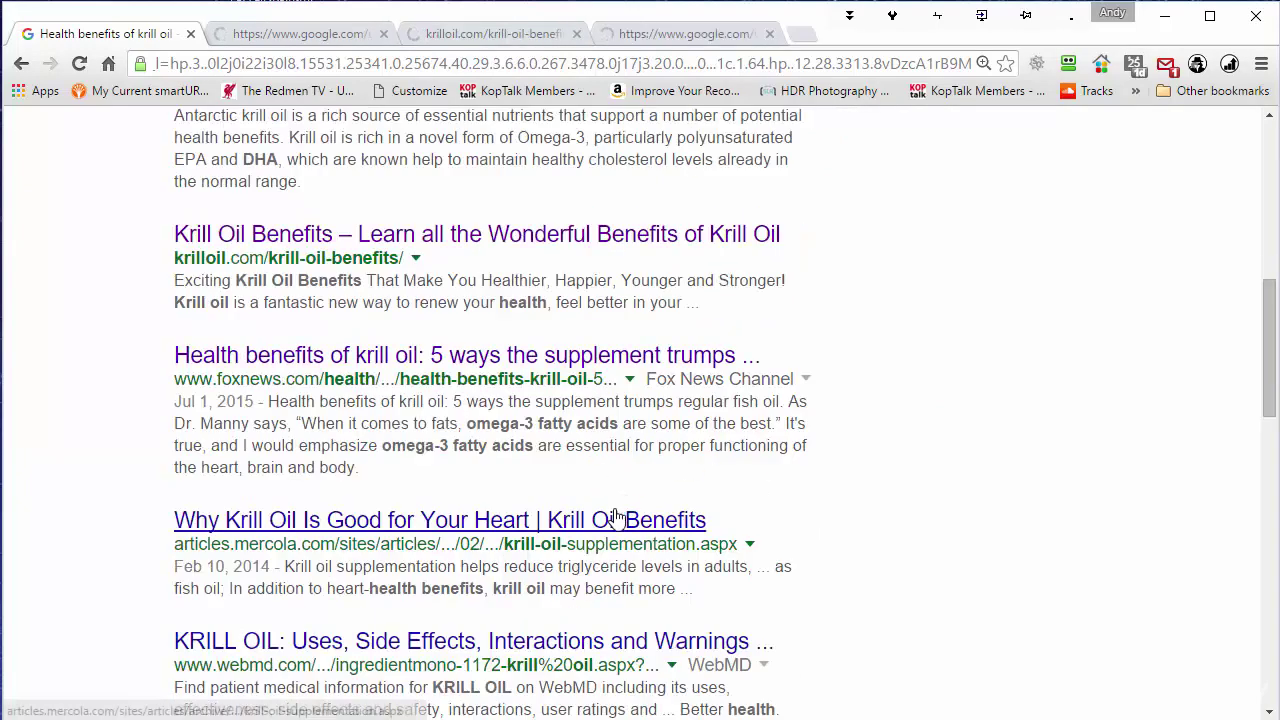
{"action": "middle_click", "coordinate": [609, 520]}
{"action": "middle_click", "coordinate": [614, 642]}
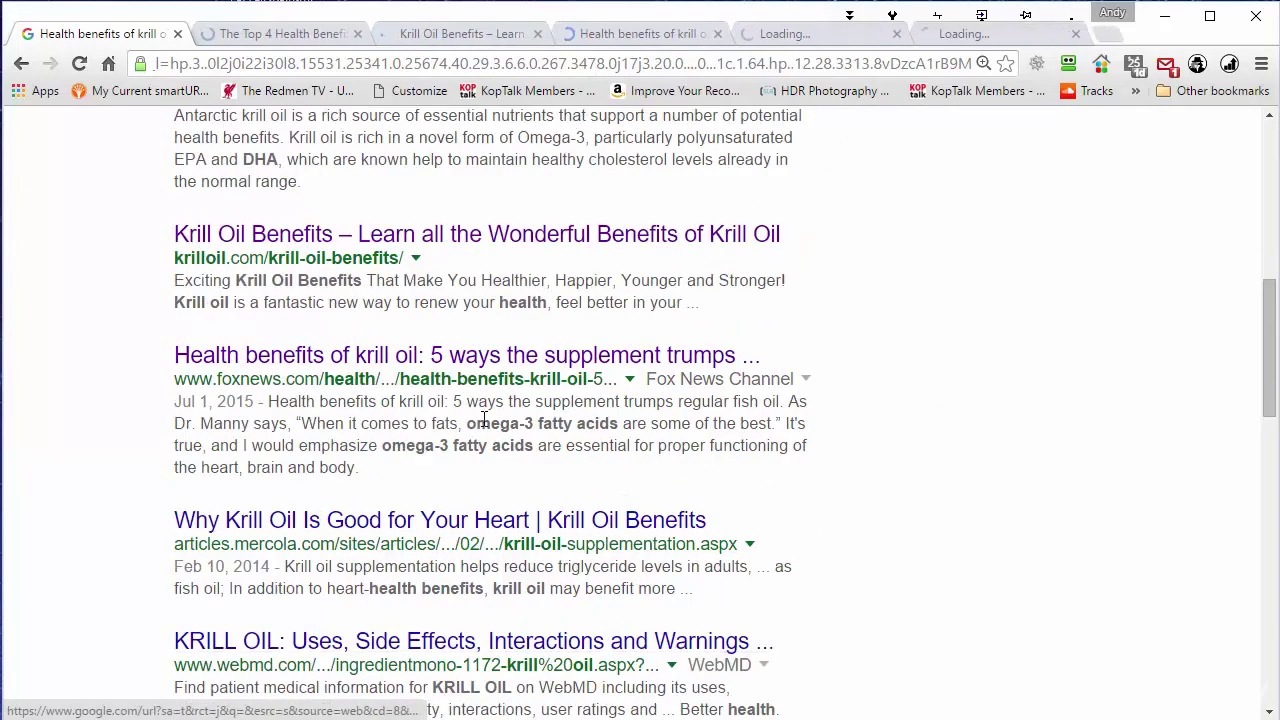
- Review the benefit headings in the Neptune article "The Top 4 Health Benefits of Krill Oil" and close its tab
{"action": "left_click", "coordinate": [283, 45]}
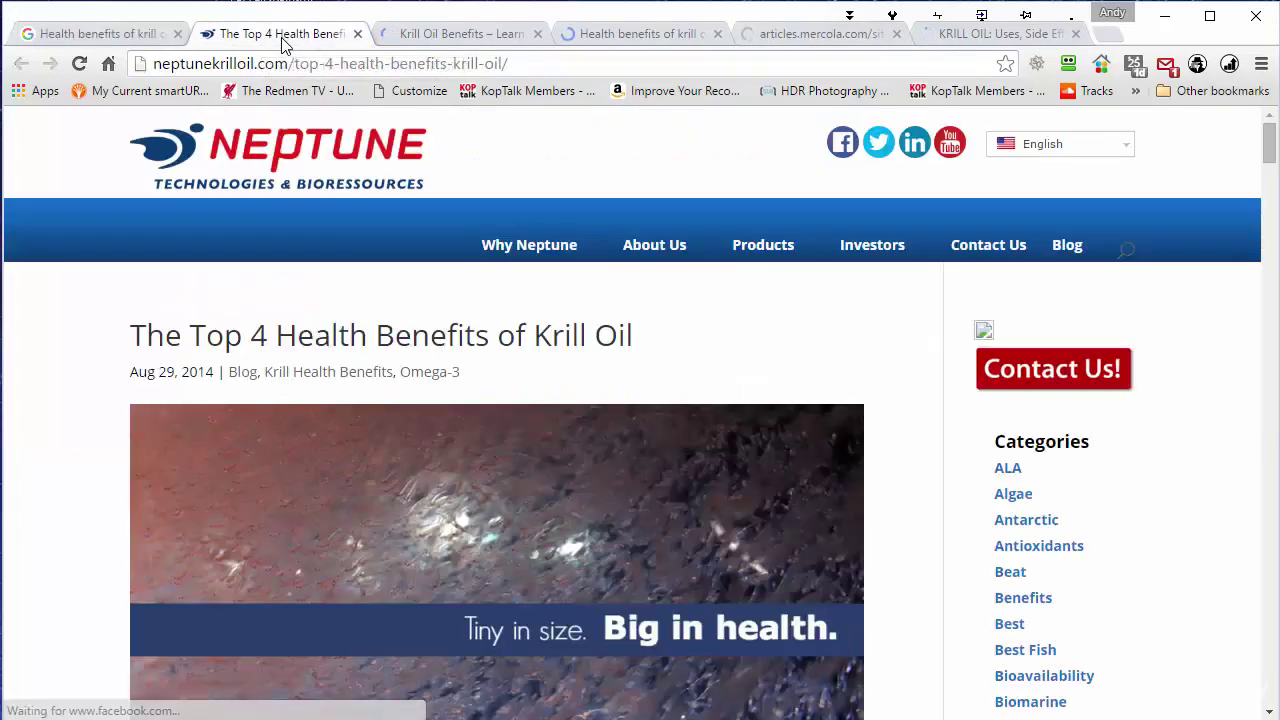
{"action": "scroll", "coordinate": [617, 252], "scroll_direction": "down", "scroll_amount": 1}
{"action": "scroll", "coordinate": [617, 252], "scroll_direction": "down", "scroll_amount": 3}
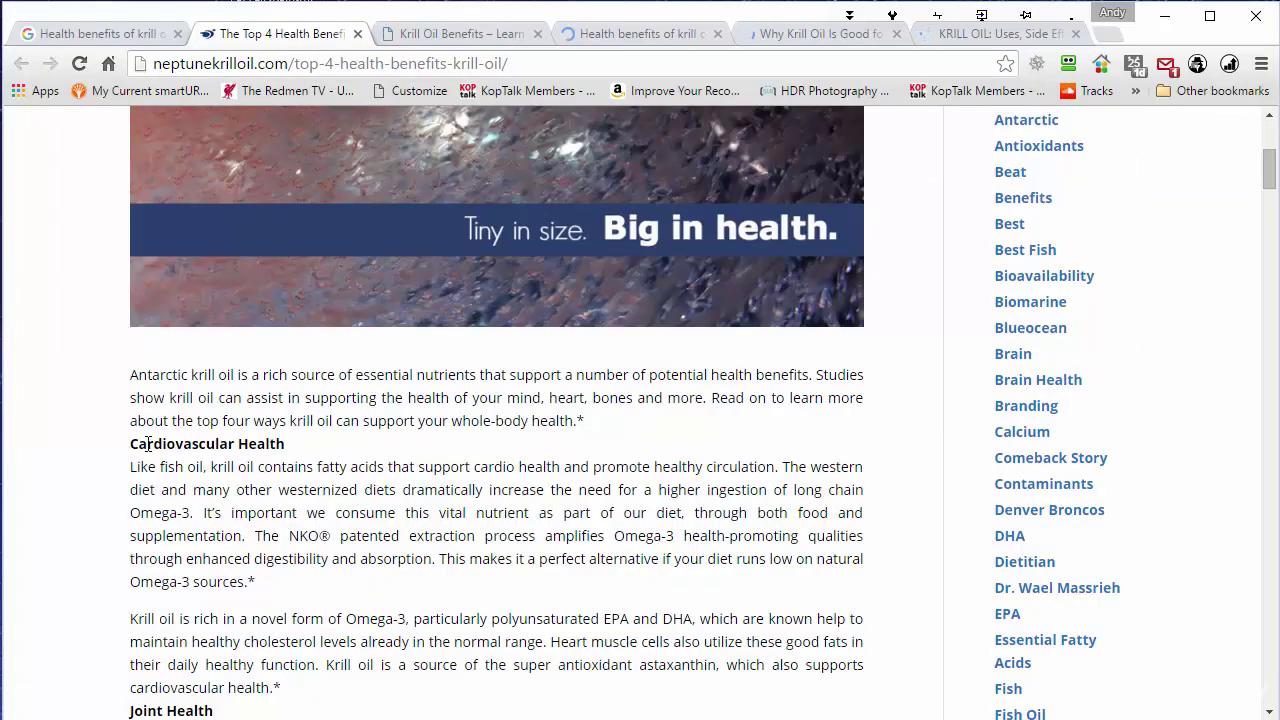
{"action": "mouse_move", "coordinate": [129, 443]}
{"action": "left_mouse_down"}
{"action": "mouse_move", "coordinate": [248, 444]}
{"action": "mouse_move", "coordinate": [131, 444]}
{"action": "left_mouse_up"}
{"action": "scroll", "coordinate": [160, 510], "scroll_direction": "down", "scroll_amount": 2}
{"action": "left_click_drag", "start_coordinate": [143, 510], "coordinate": [203, 538]}
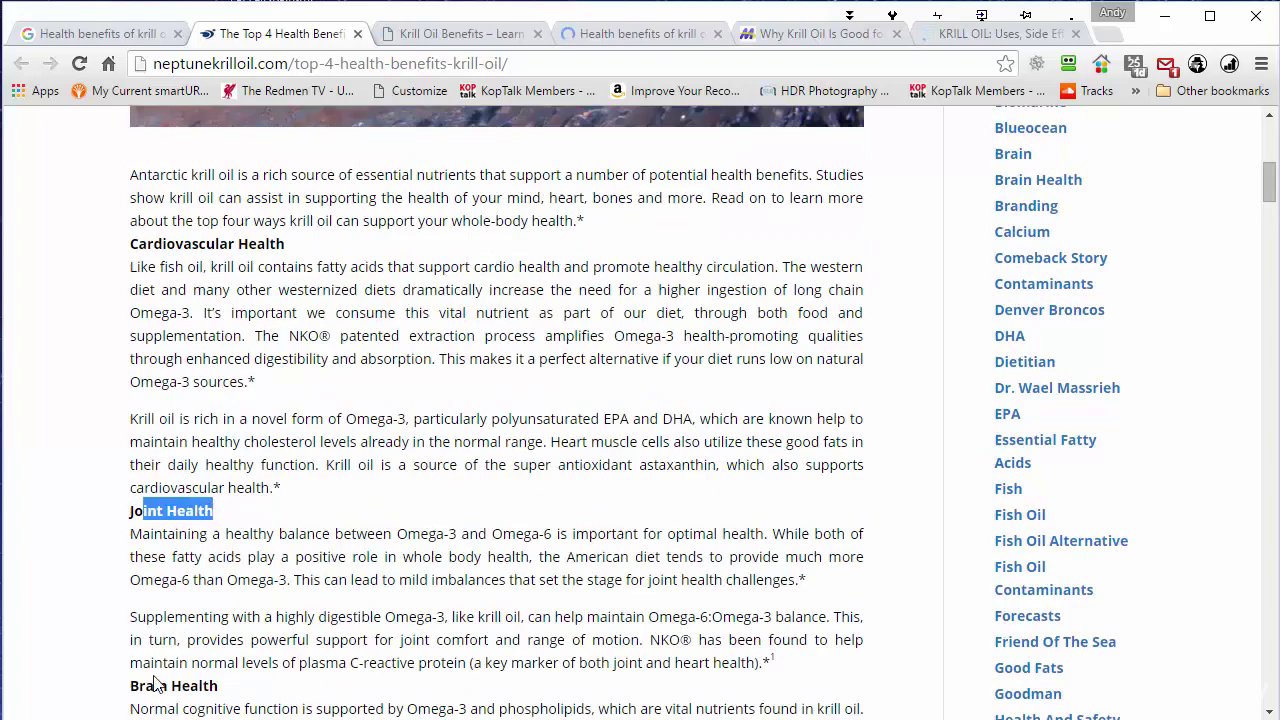
{"action": "left_click_drag", "start_coordinate": [154, 685], "coordinate": [218, 686]}
{"action": "scroll", "coordinate": [512, 355], "scroll_direction": "down", "scroll_amount": 2}
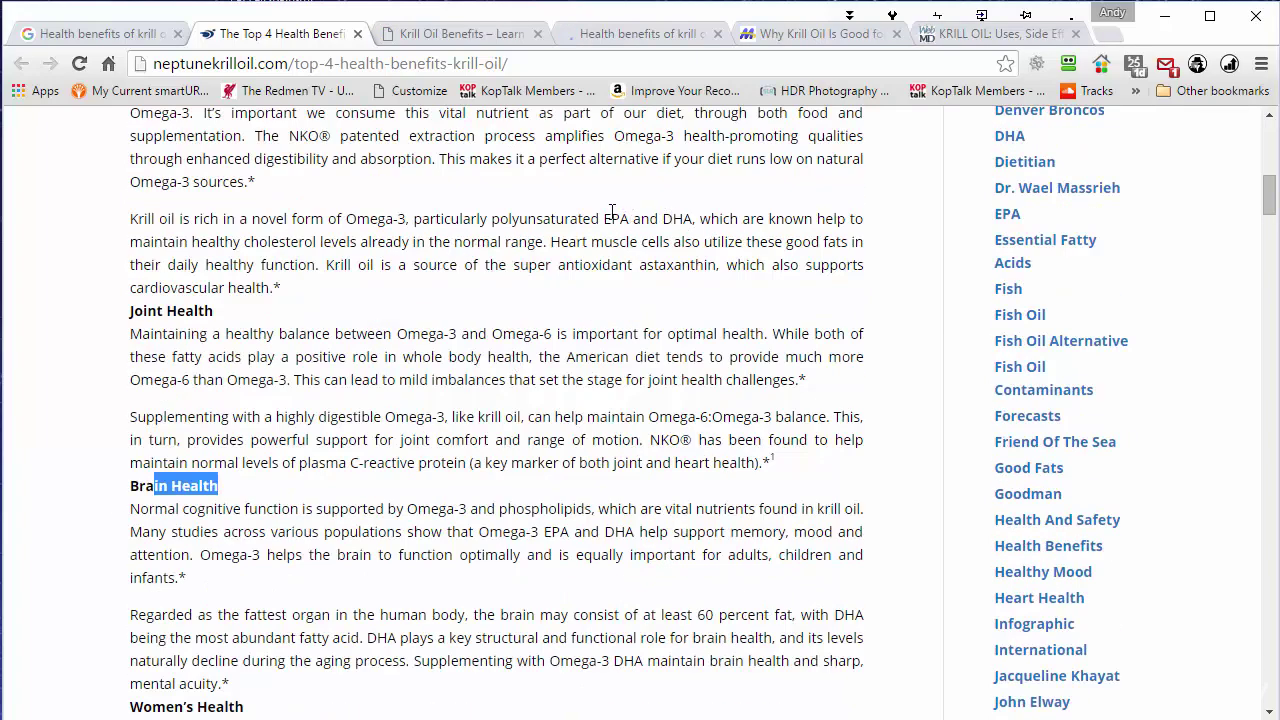
{"action": "left_click_drag", "start_coordinate": [608, 211], "coordinate": [695, 219]}
{"action": "scroll", "coordinate": [610, 452], "scroll_direction": "down", "scroll_amount": 3}
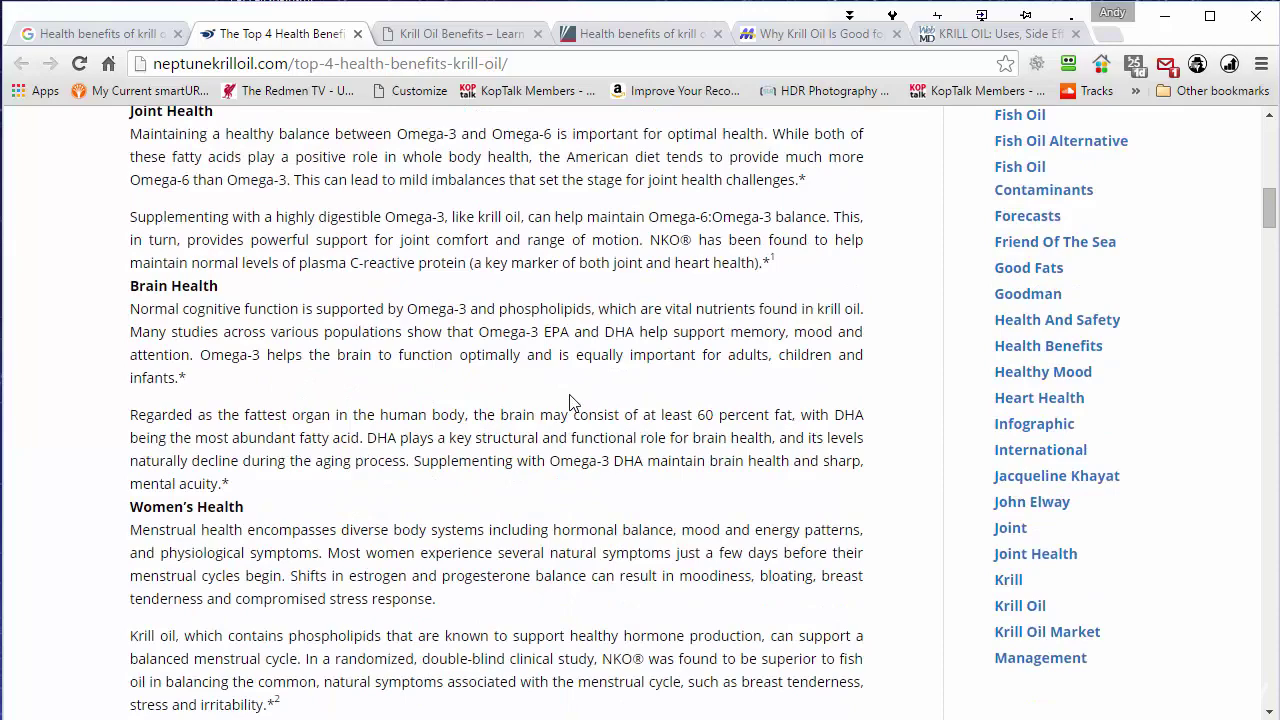
{"action": "left_click_drag", "start_coordinate": [182, 412], "coordinate": [272, 431]}
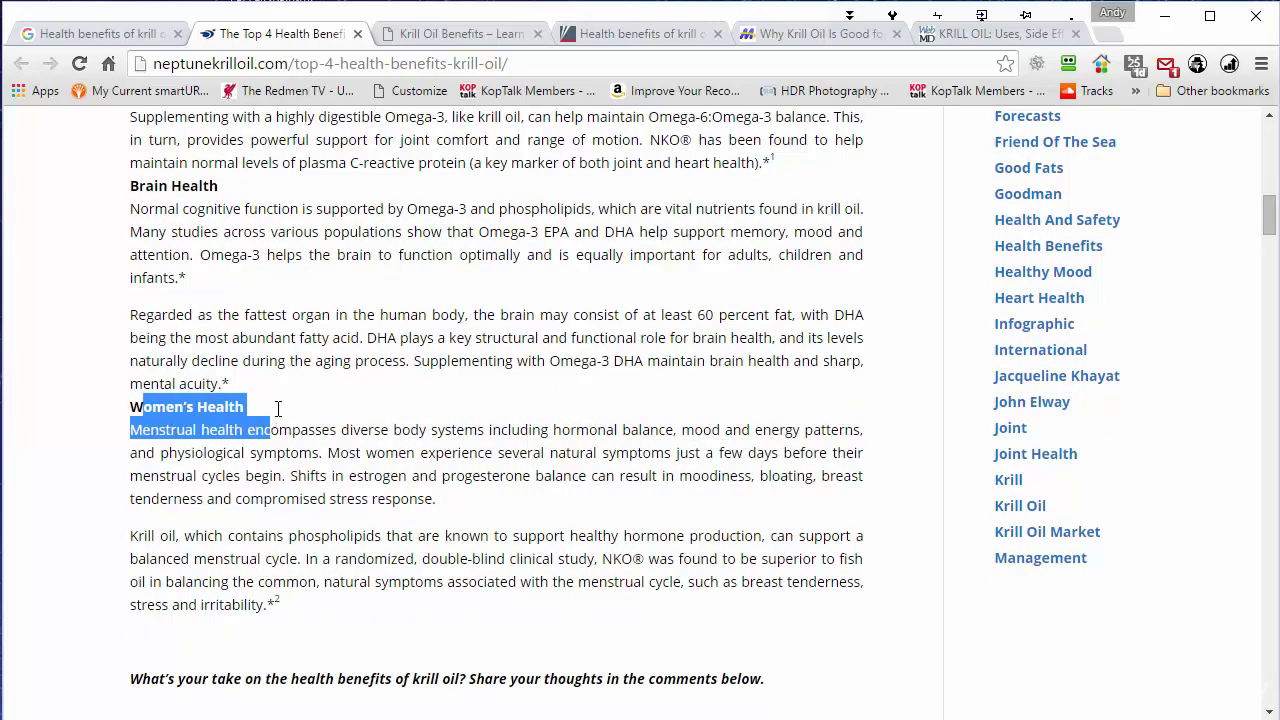
{"action": "left_click", "coordinate": [345, 380]}
{"action": "scroll", "coordinate": [345, 380], "scroll_direction": "down", "scroll_amount": 4}
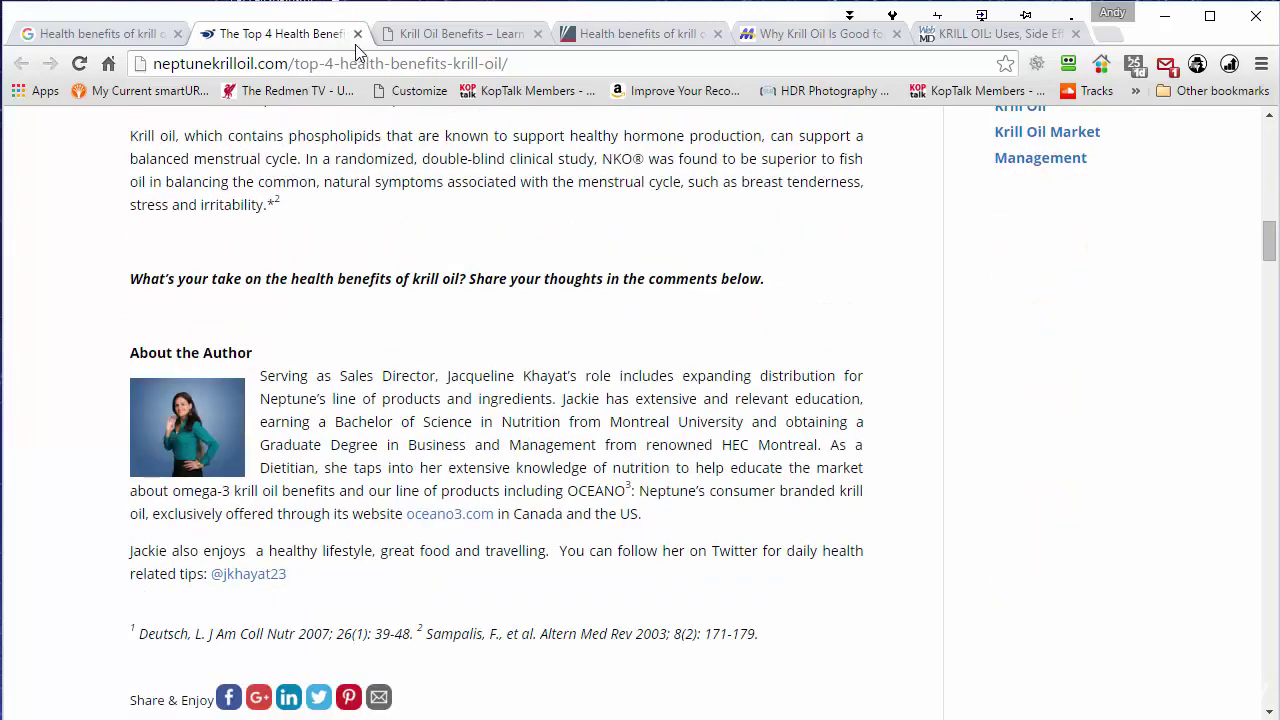
{"action": "left_click", "coordinate": [357, 34]}
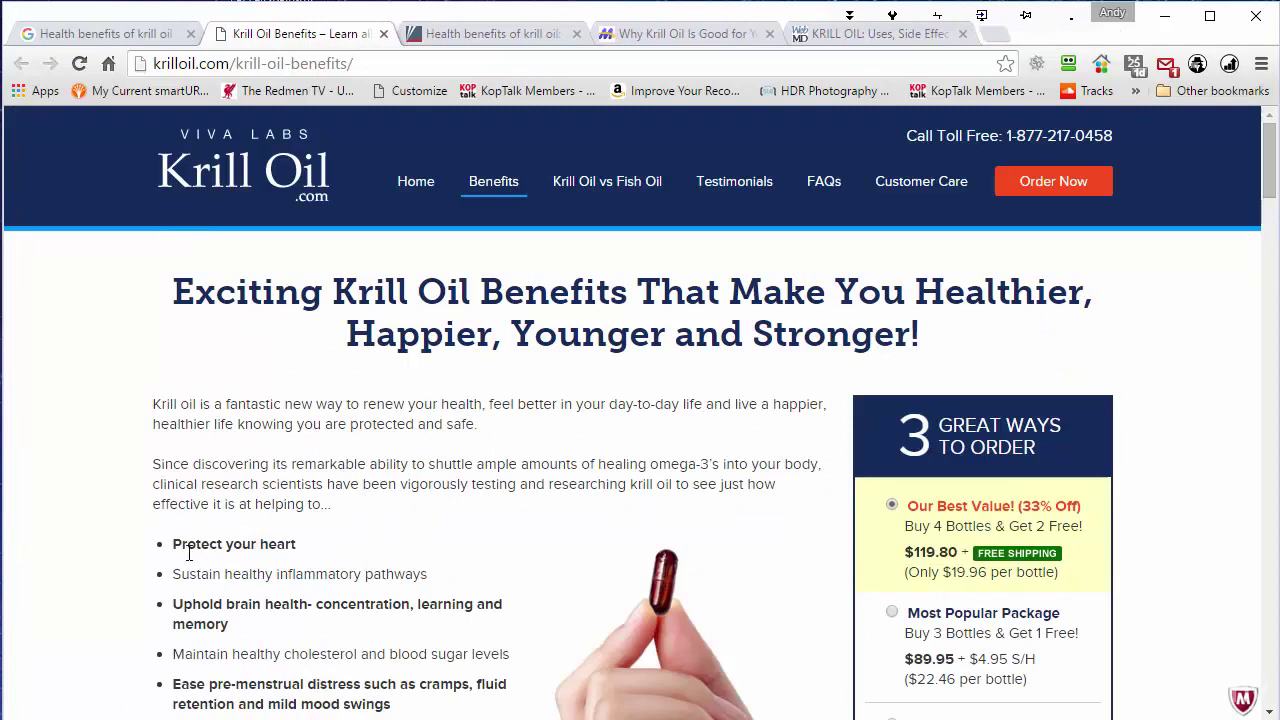
- Examine the bulleted list of krill oil benefits on the krilloil.com page, from heart protection to immune function
{"action": "left_click_drag", "start_coordinate": [186, 545], "coordinate": [302, 552]}
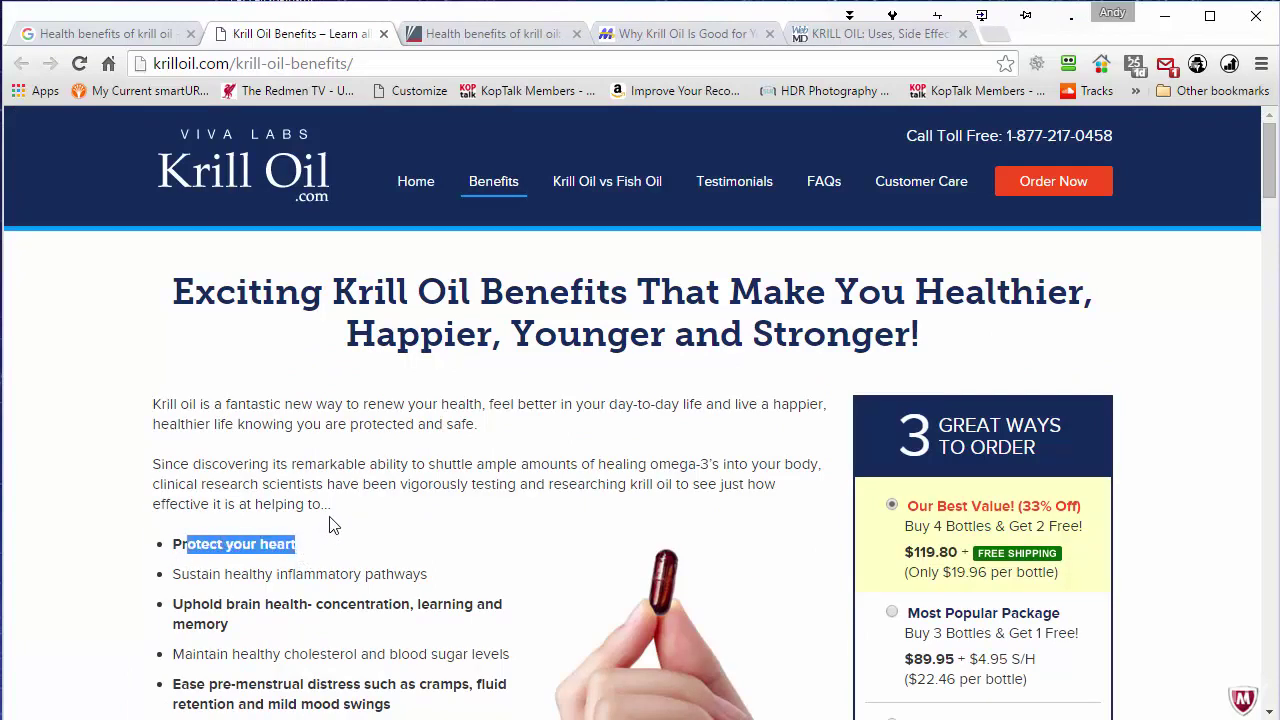
{"action": "left_click", "coordinate": [210, 541]}
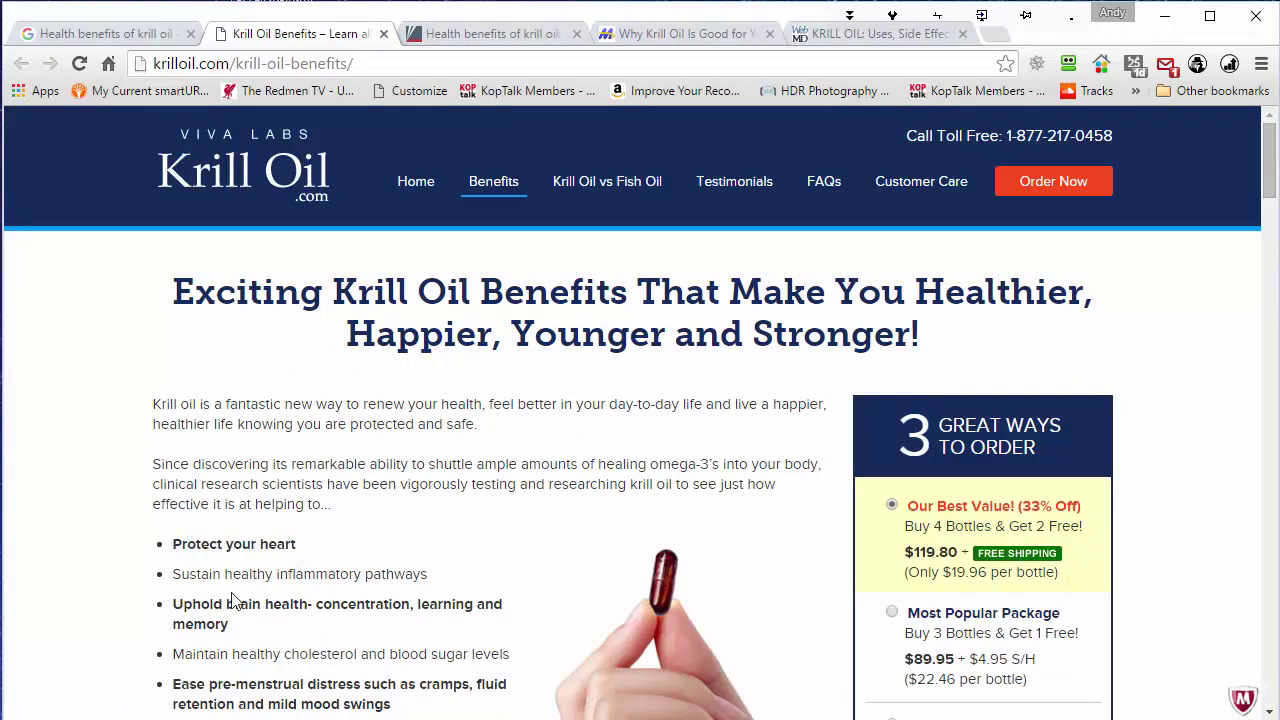
{"action": "mouse_move", "coordinate": [227, 605]}
{"action": "left_mouse_down"}
{"action": "mouse_move", "coordinate": [315, 607]}
{"action": "mouse_move", "coordinate": [365, 576]}
{"action": "mouse_move", "coordinate": [425, 576]}
{"action": "left_mouse_up"}
{"action": "scroll", "coordinate": [505, 412], "scroll_direction": "down", "scroll_amount": 1}
{"action": "scroll", "coordinate": [505, 412], "scroll_direction": "down", "scroll_amount": 1}
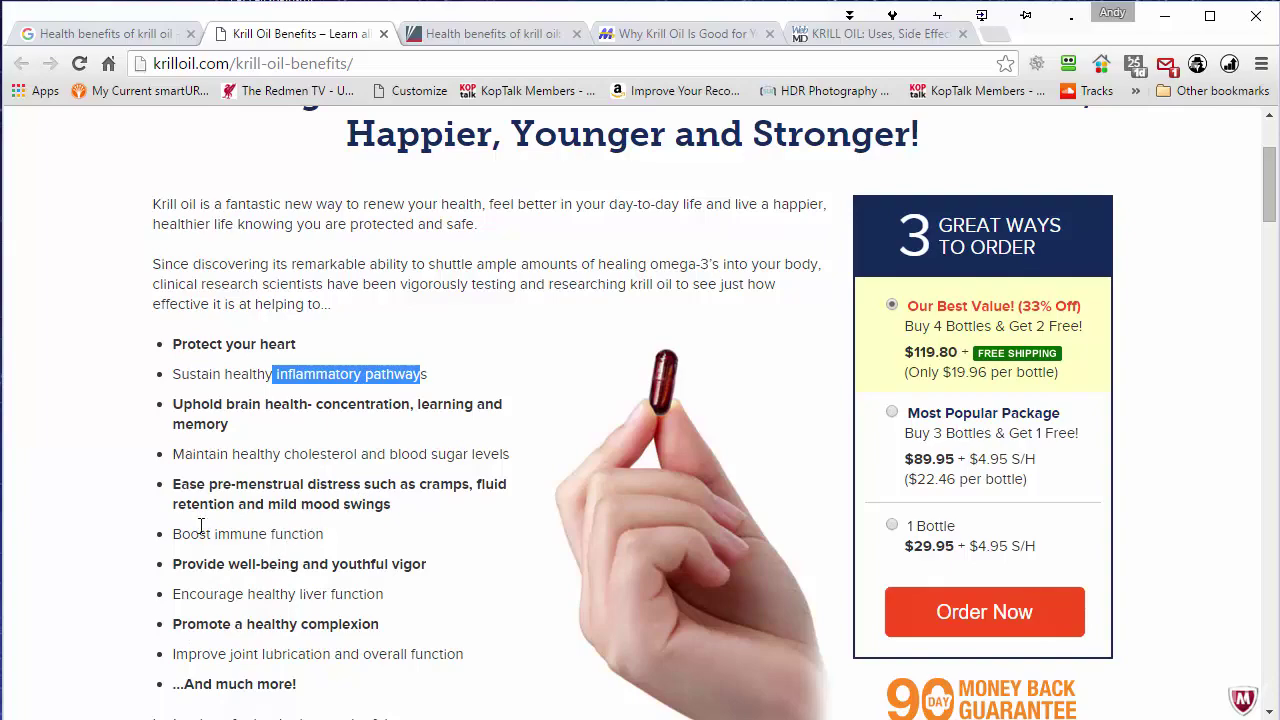
{"action": "left_click_drag", "start_coordinate": [190, 534], "coordinate": [330, 532]}
- Skim the Fox News and Mercola krill oil articles for further health benefits
{"action": "scroll", "coordinate": [333, 510], "scroll_direction": "down", "scroll_amount": 5}
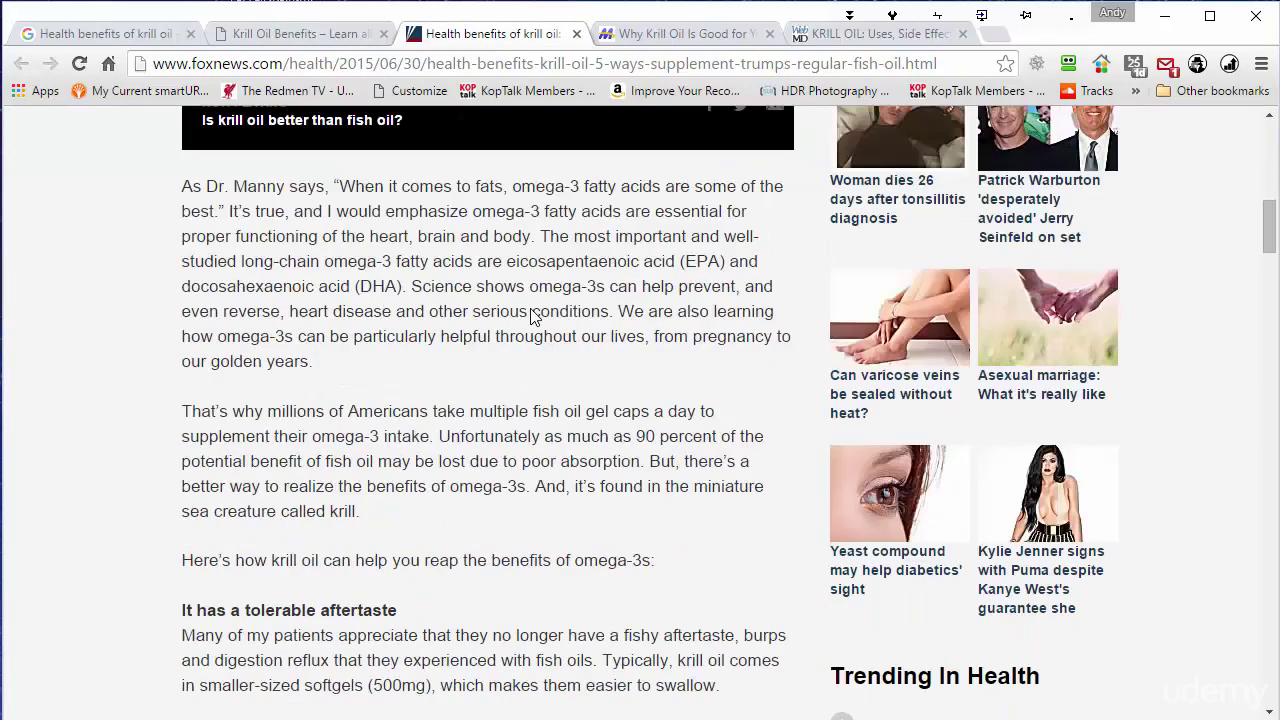
{"action": "scroll", "coordinate": [533, 316], "scroll_direction": "down", "scroll_amount": 5}
{"action": "left_click", "coordinate": [725, 35]}
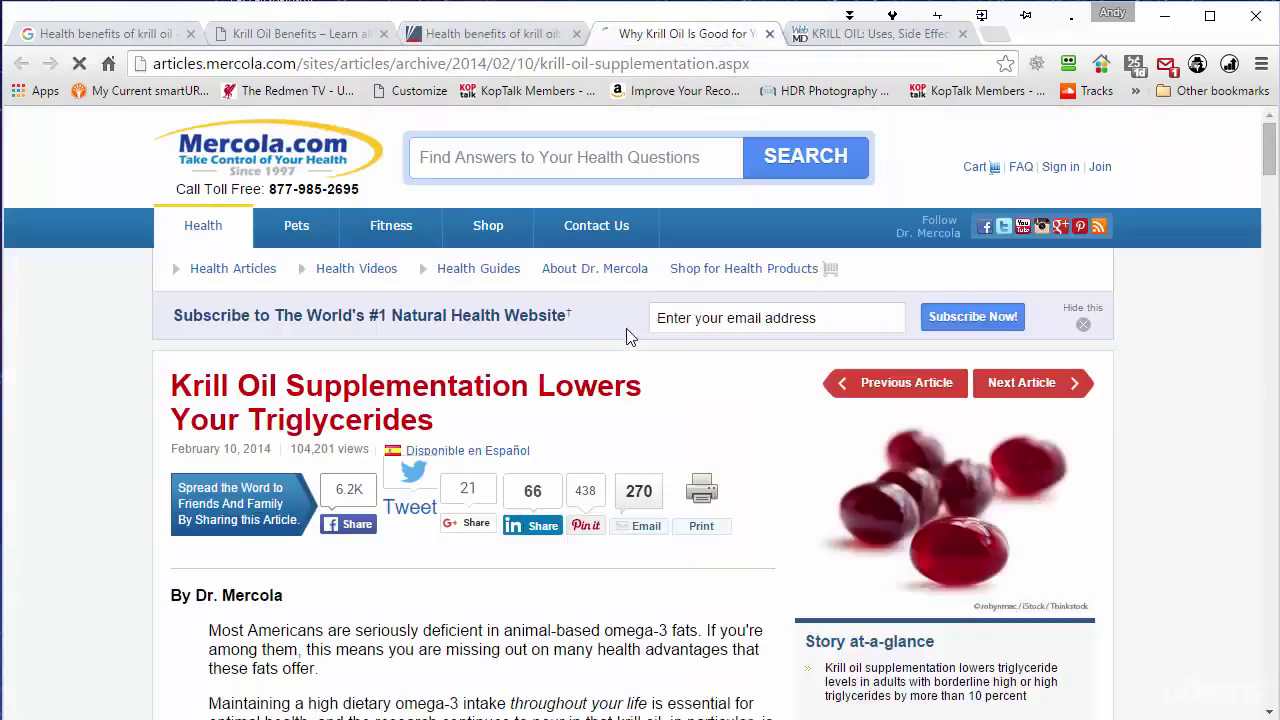
{"action": "scroll", "coordinate": [628, 337], "scroll_direction": "down", "scroll_amount": 8}
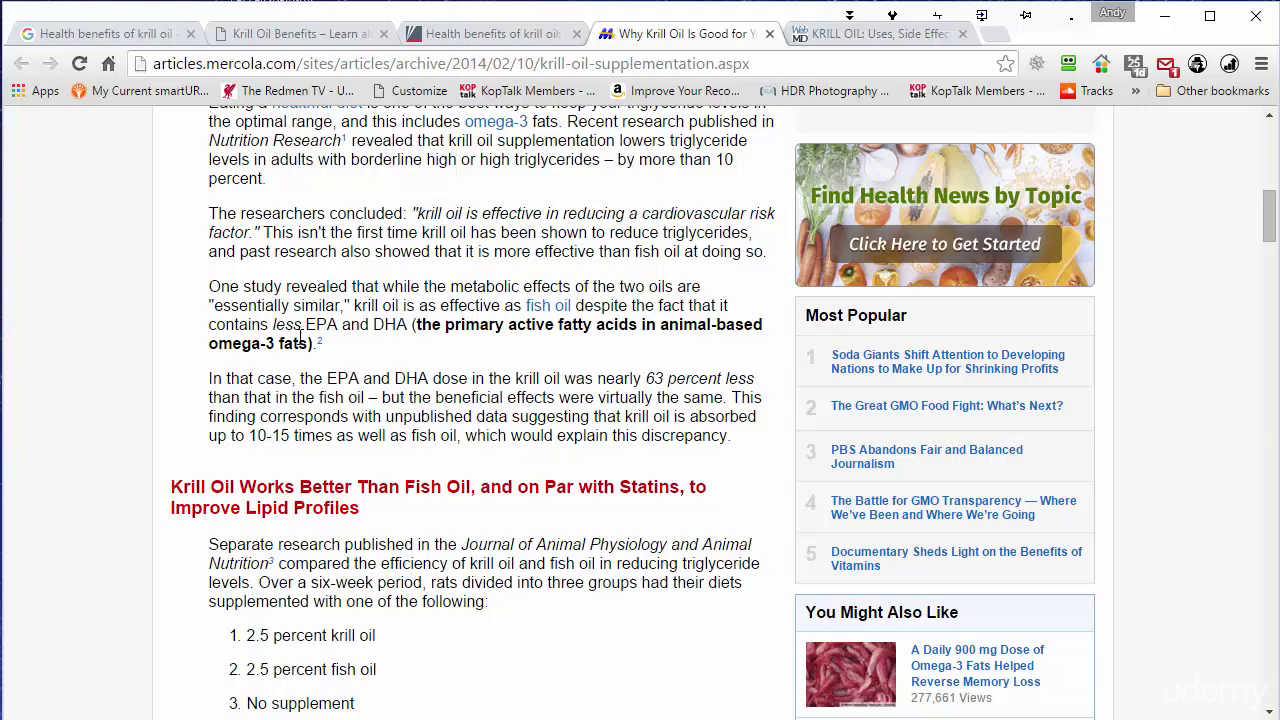
{"action": "left_click_drag", "start_coordinate": [209, 344], "coordinate": [308, 344]}
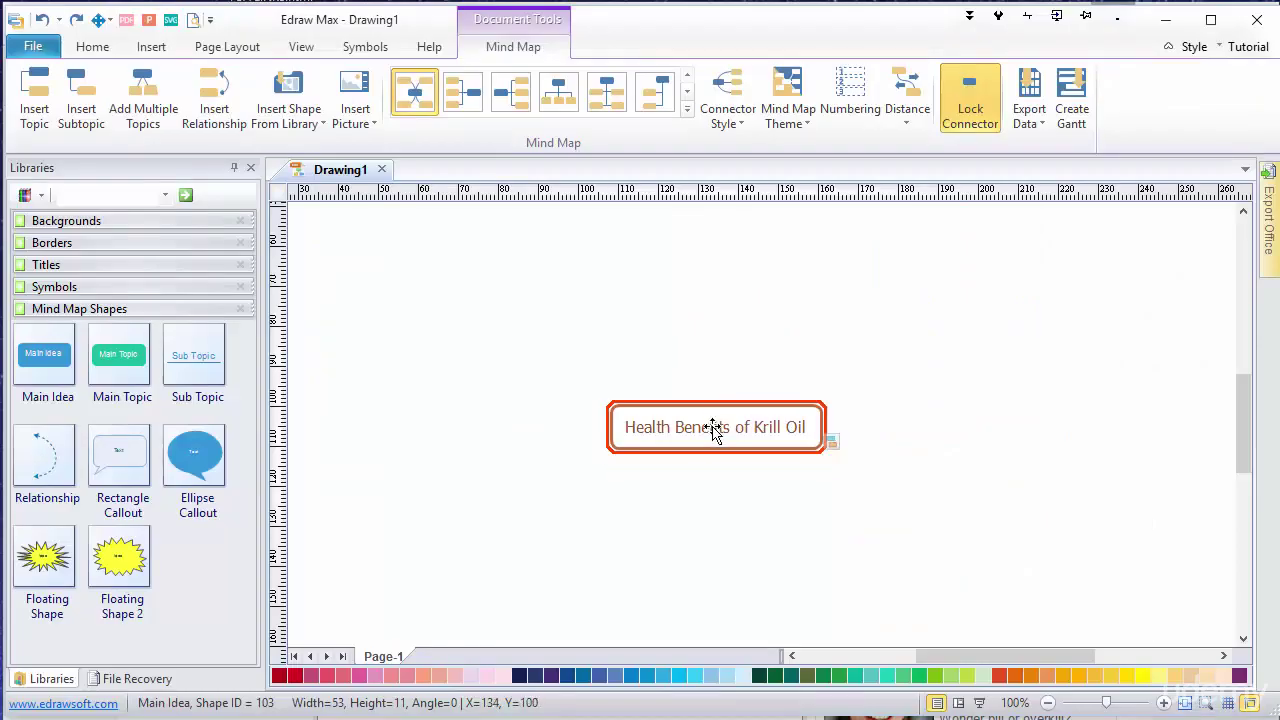
- Switch to Edraw Max and add a main topic "women's health" to the central idea "Health Benefits of Krill Oil"
{"action": "left_click", "coordinate": [714, 428]}
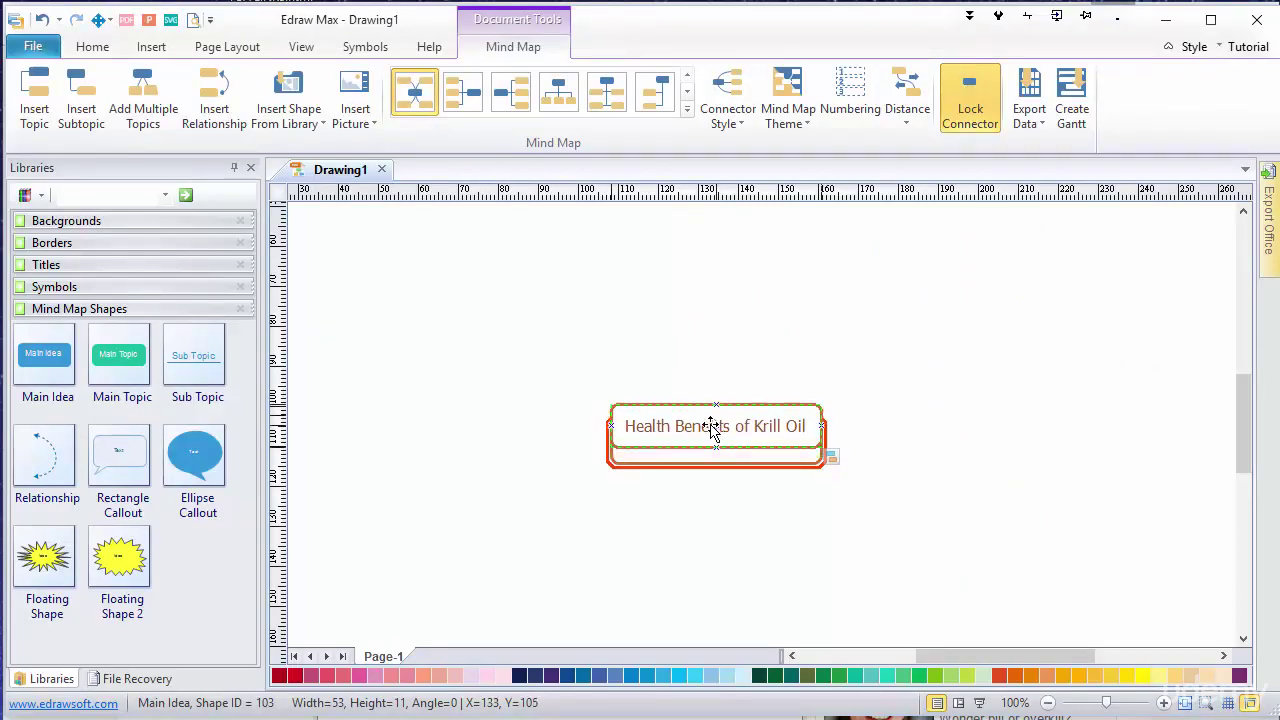
{"action": "left_click", "coordinate": [563, 540]}
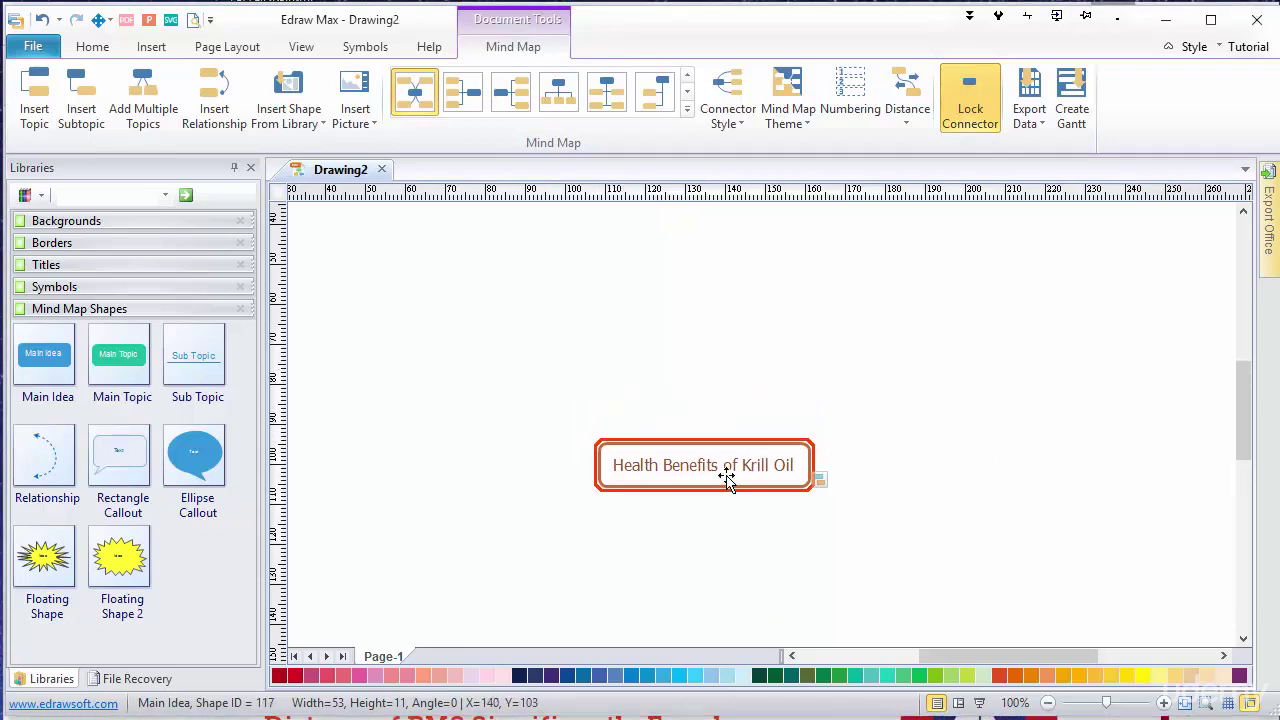
{"action": "key", "text": "Escape"}
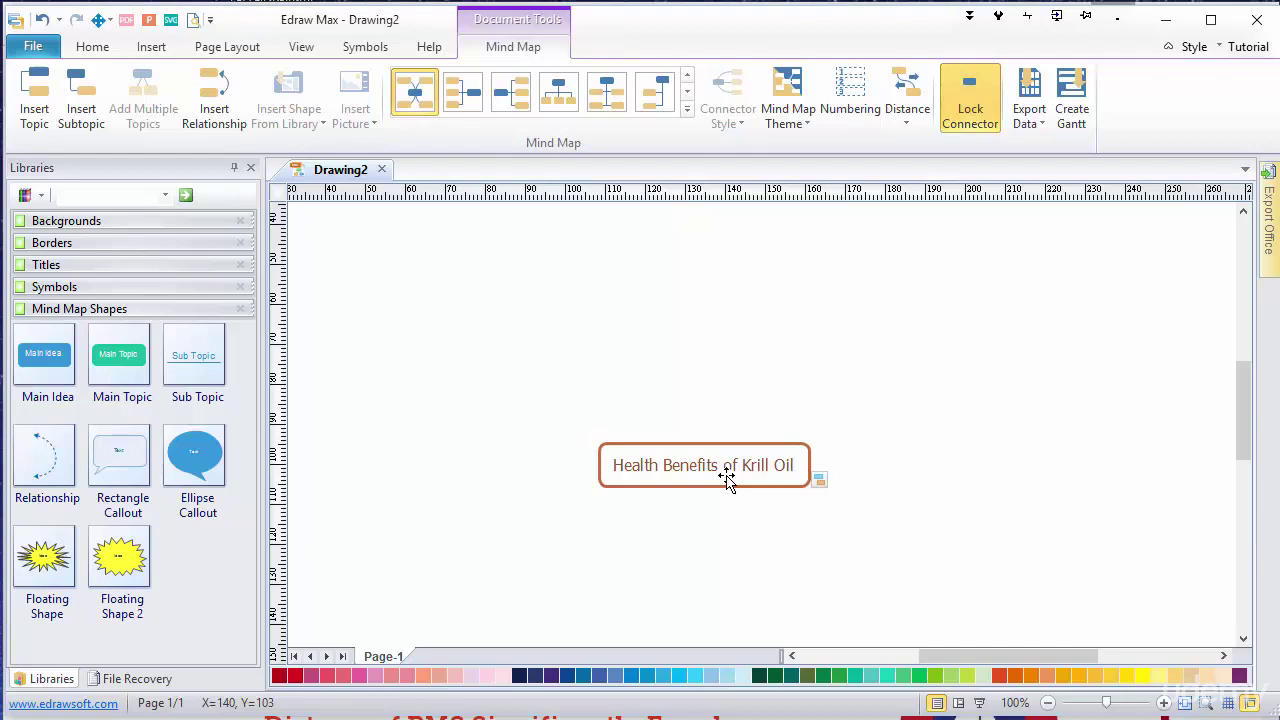
{"action": "key", "text": "Insert"}
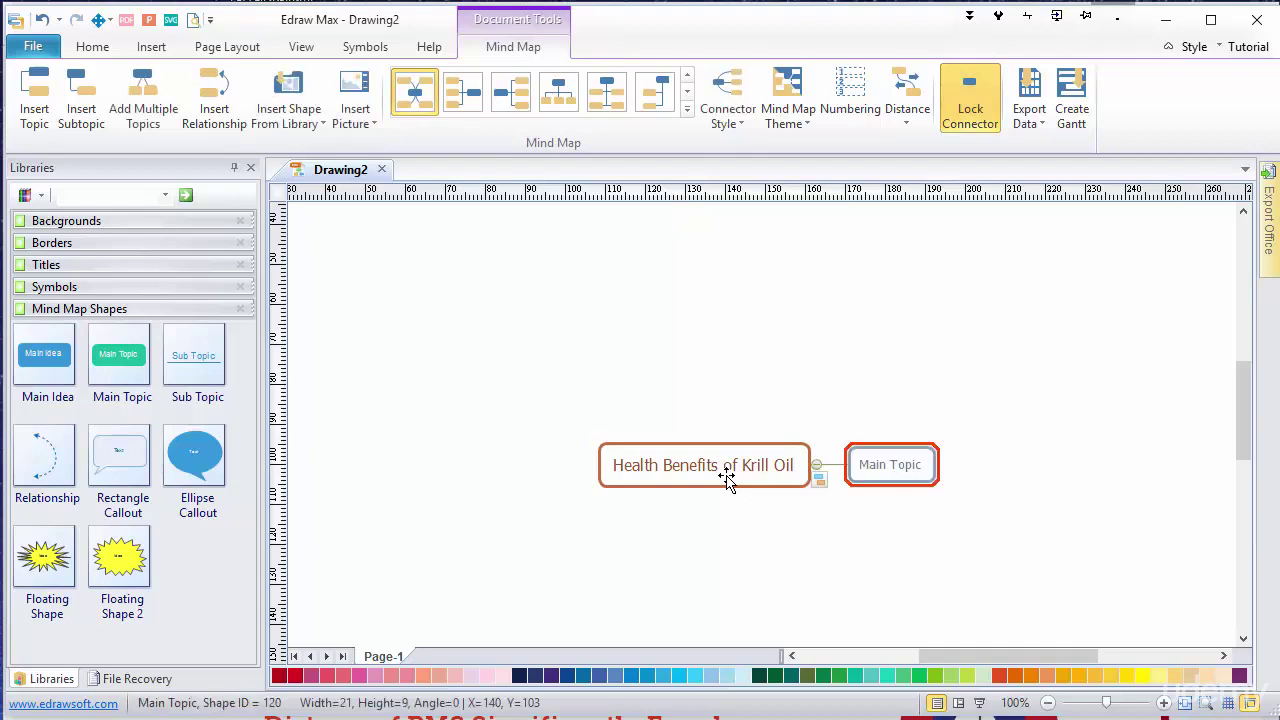
{"action": "type", "text": "wonen's heal"}
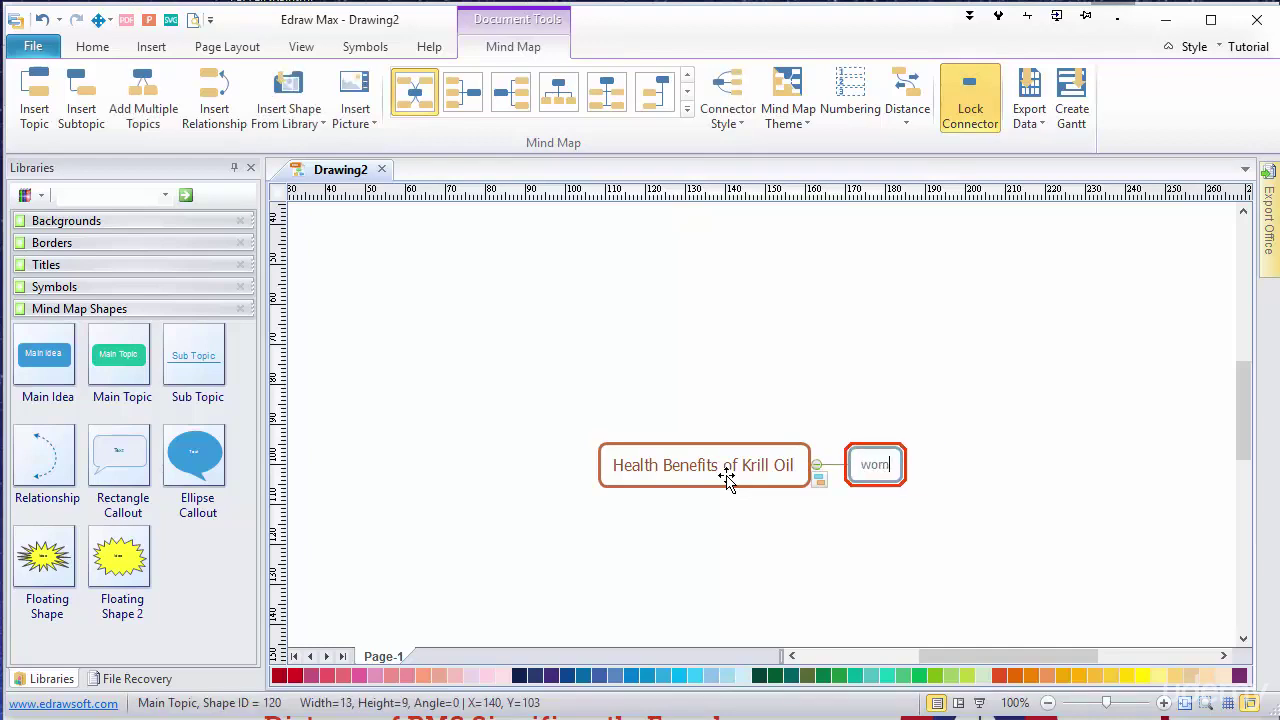
{"action": "type", "text": "th"}
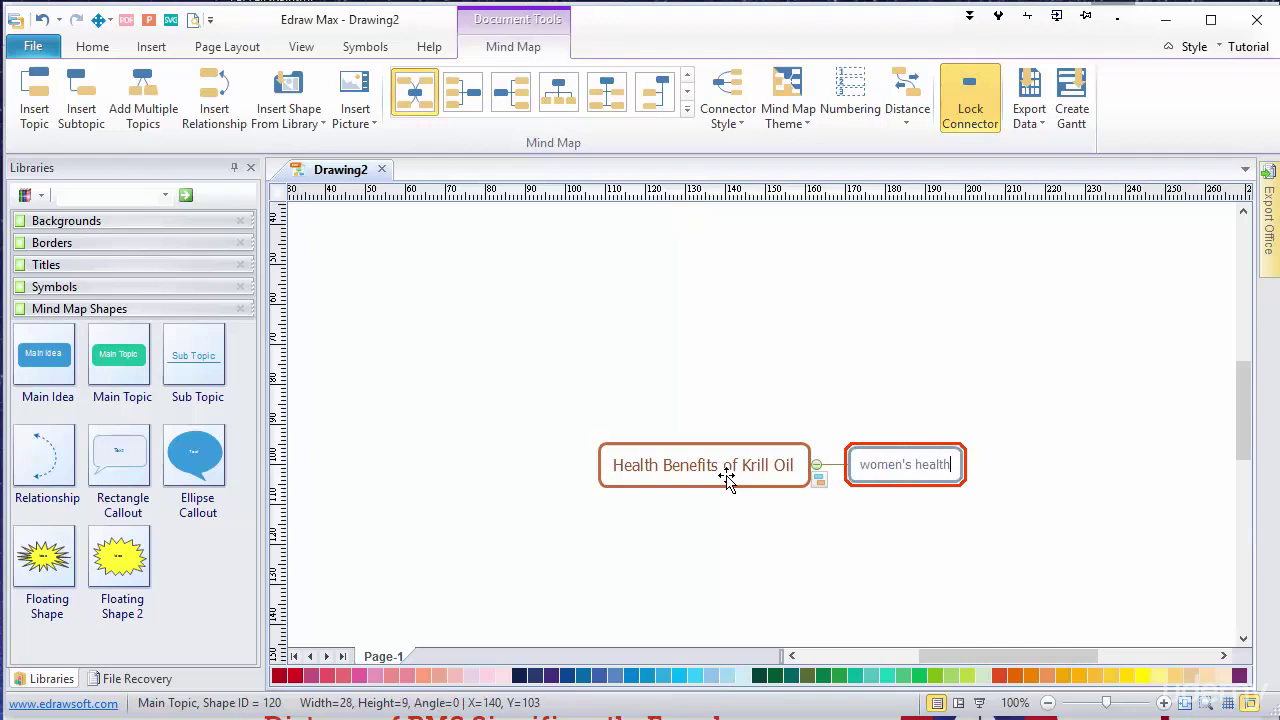
- Add a second main topic named "brain health" to the central idea
{"action": "key", "text": "Return"}
{"action": "type", "text": "br"}
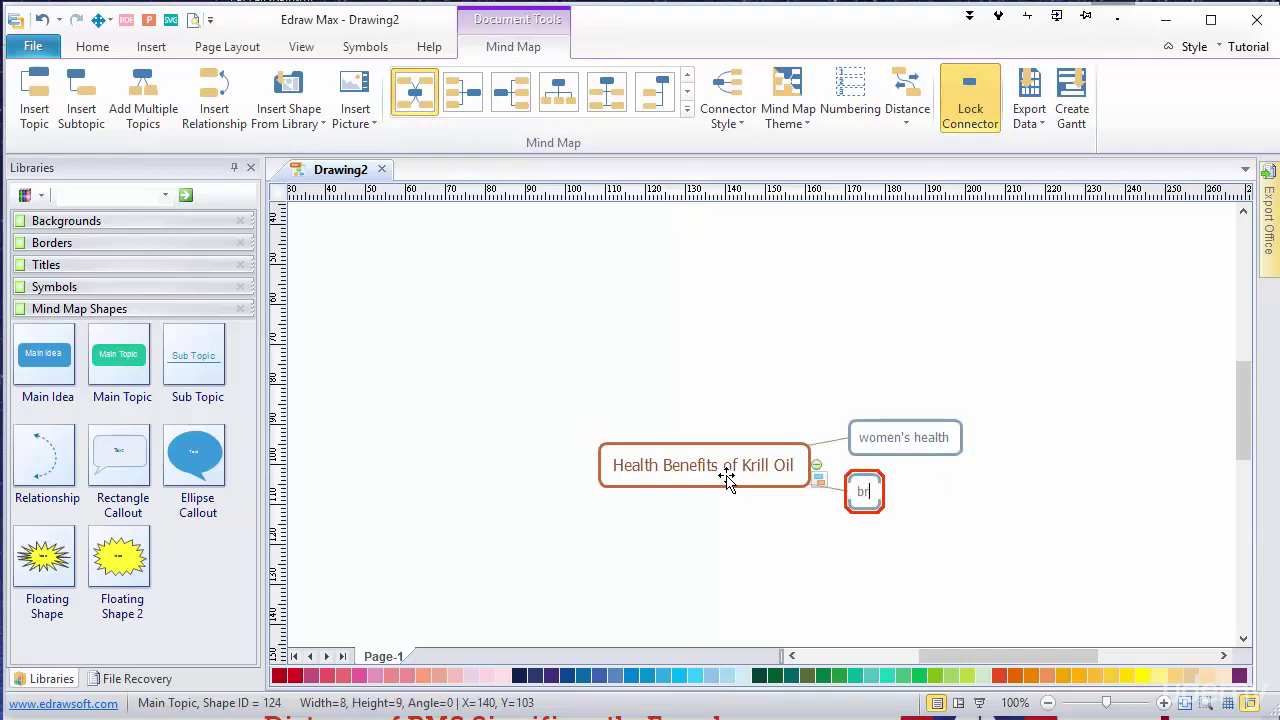
{"action": "type", "text": "ain he"}
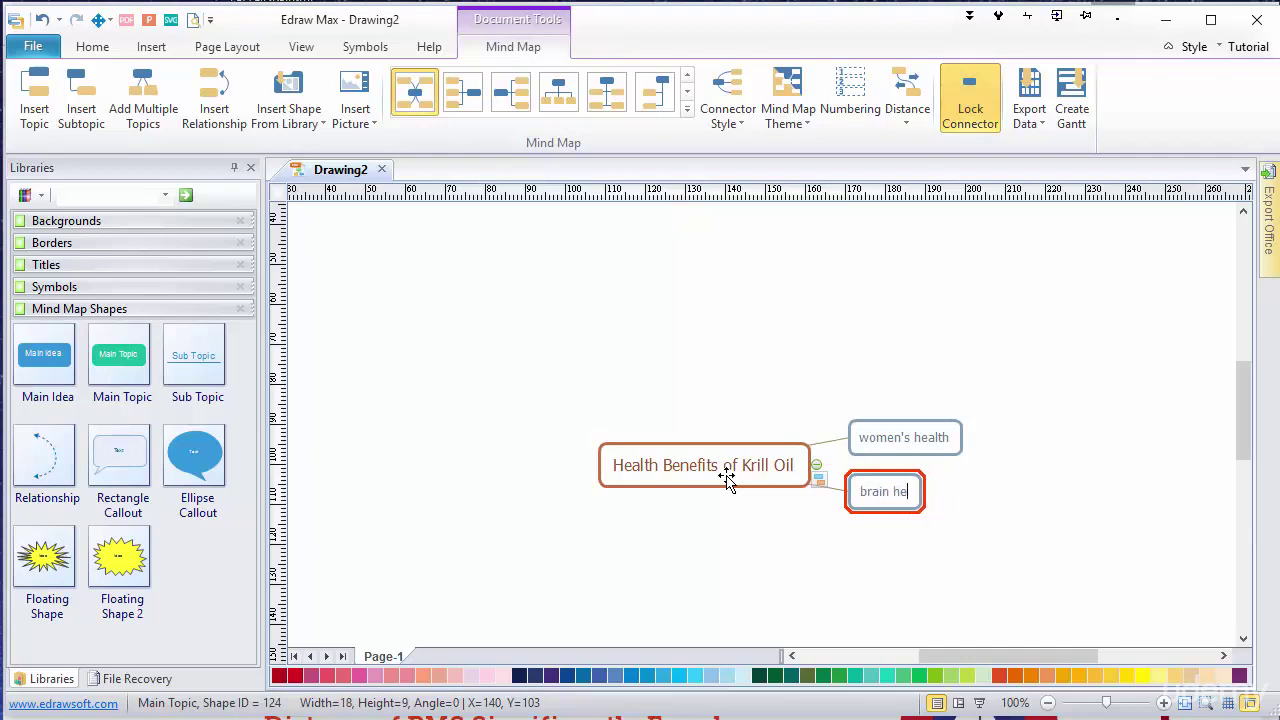
{"action": "type", "text": "alth"}
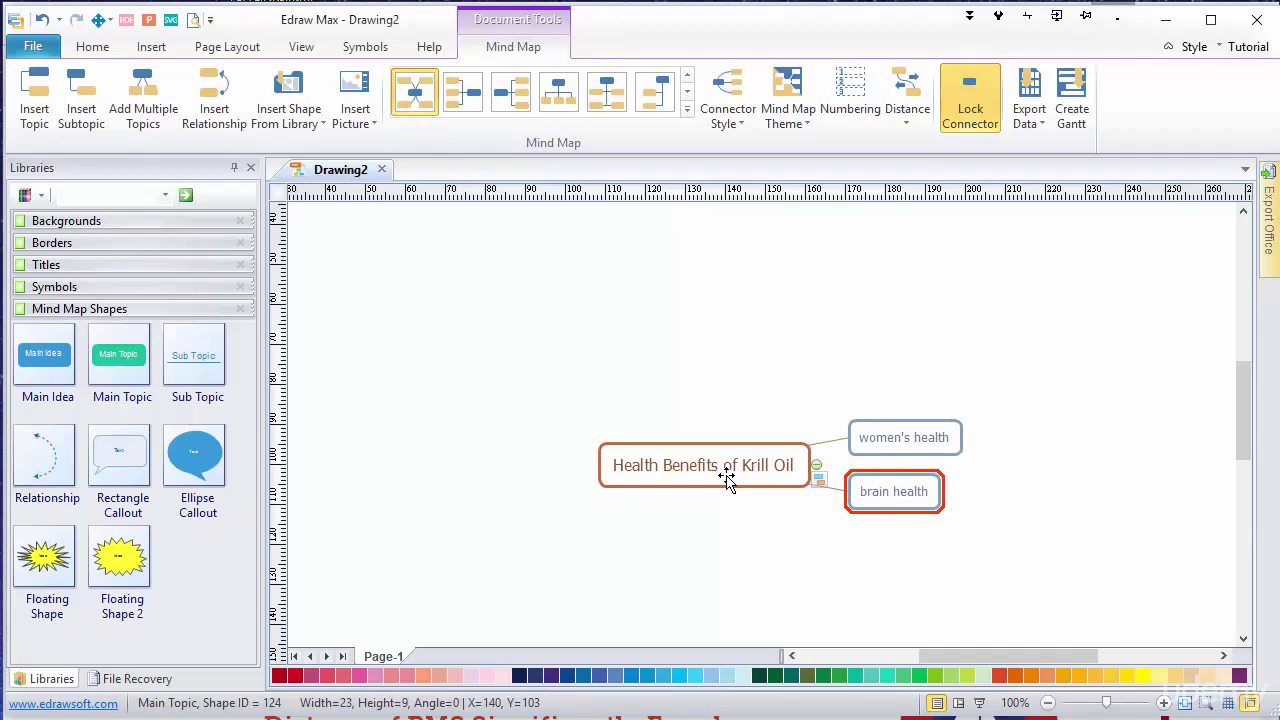
- Add a third main topic named "cardiovascular health" to the central idea
{"action": "key", "text": "Return"}
{"action": "type", "text": "cardiov"}
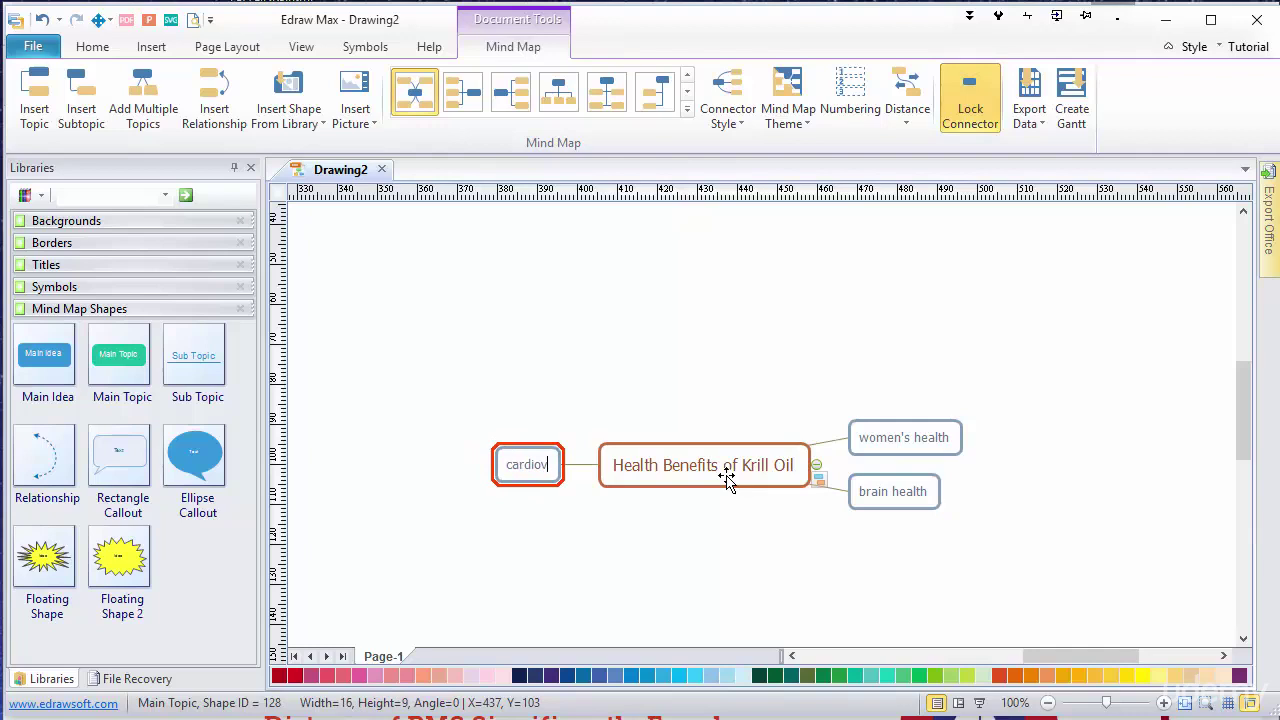
{"action": "type", "text": "ascular heal"}
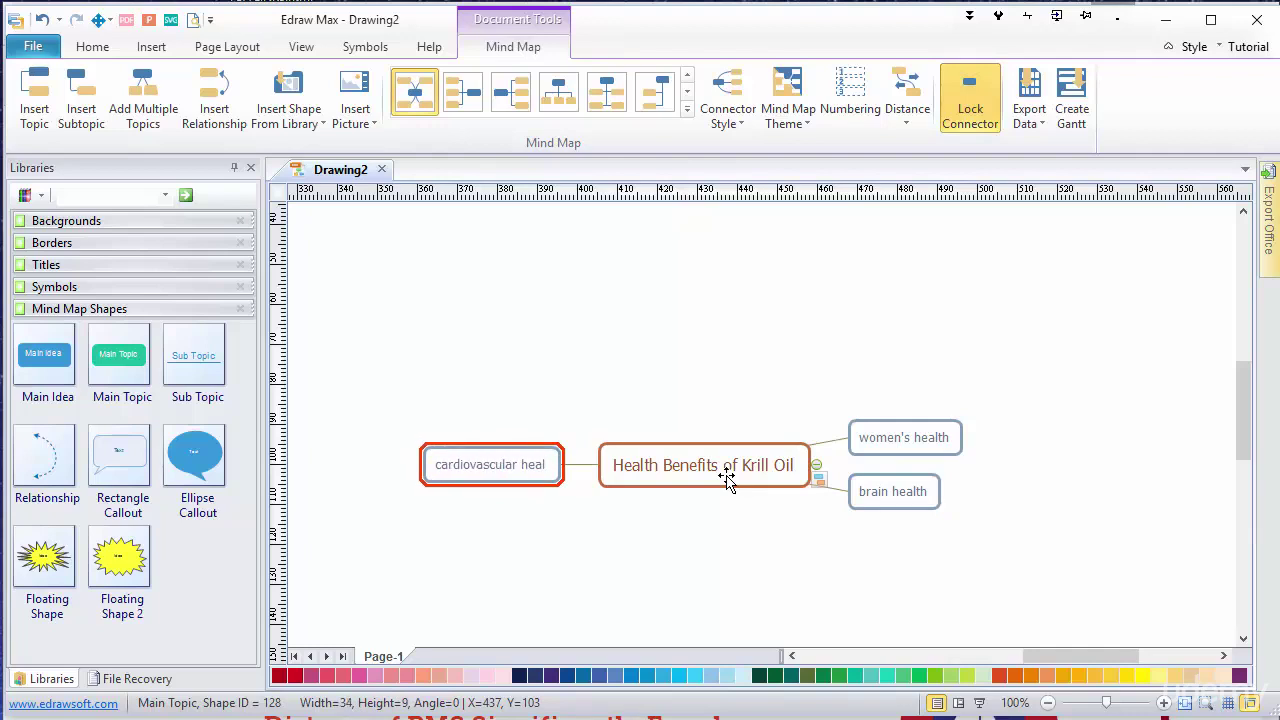
{"action": "type", "text": "th"}
{"action": "key", "text": "Return"}
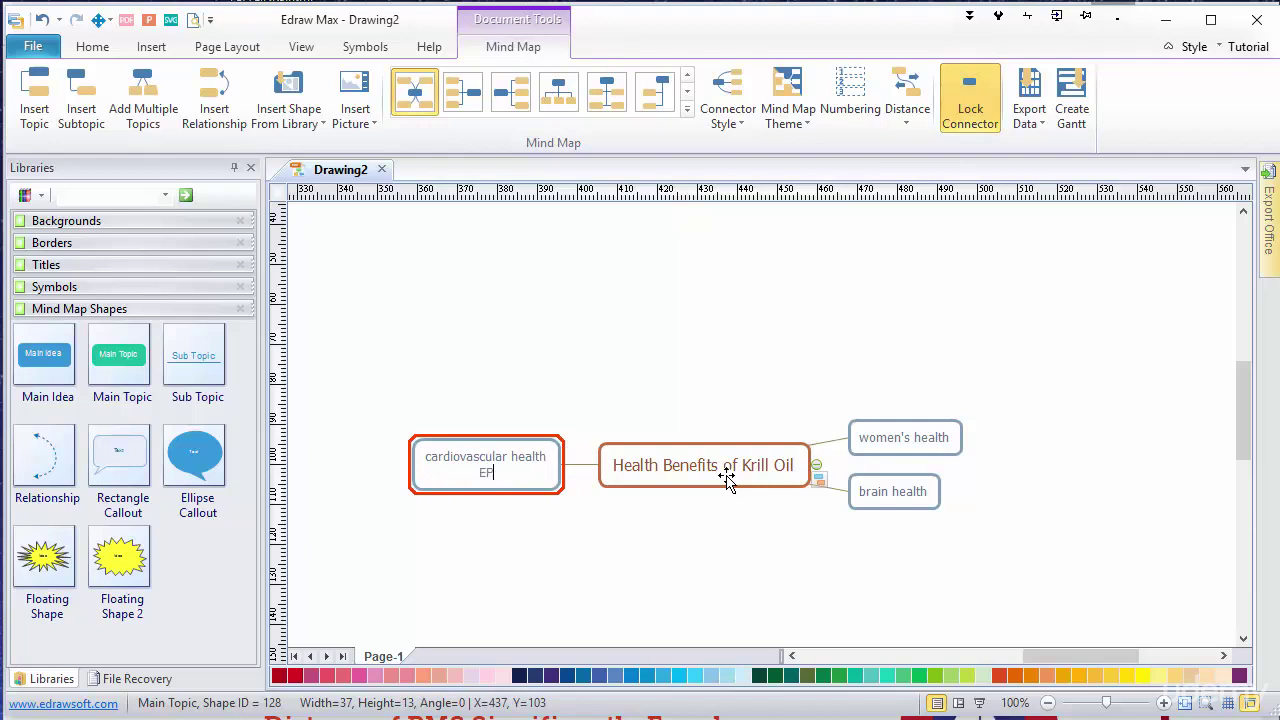
{"action": "key", "text": "BackSpace"}
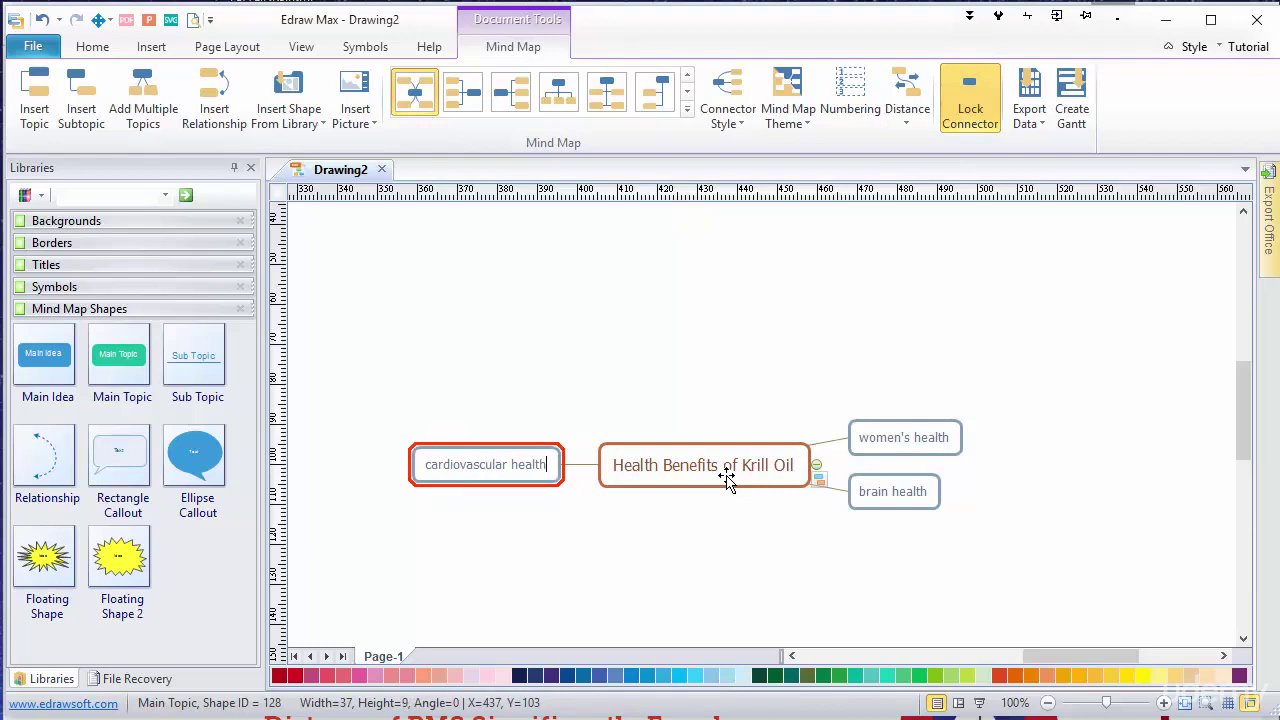
- Add two more main topics named "EPA" and "DHA" to the central idea
{"action": "key", "text": "Insert"}
{"action": "type", "text": "EPA"}
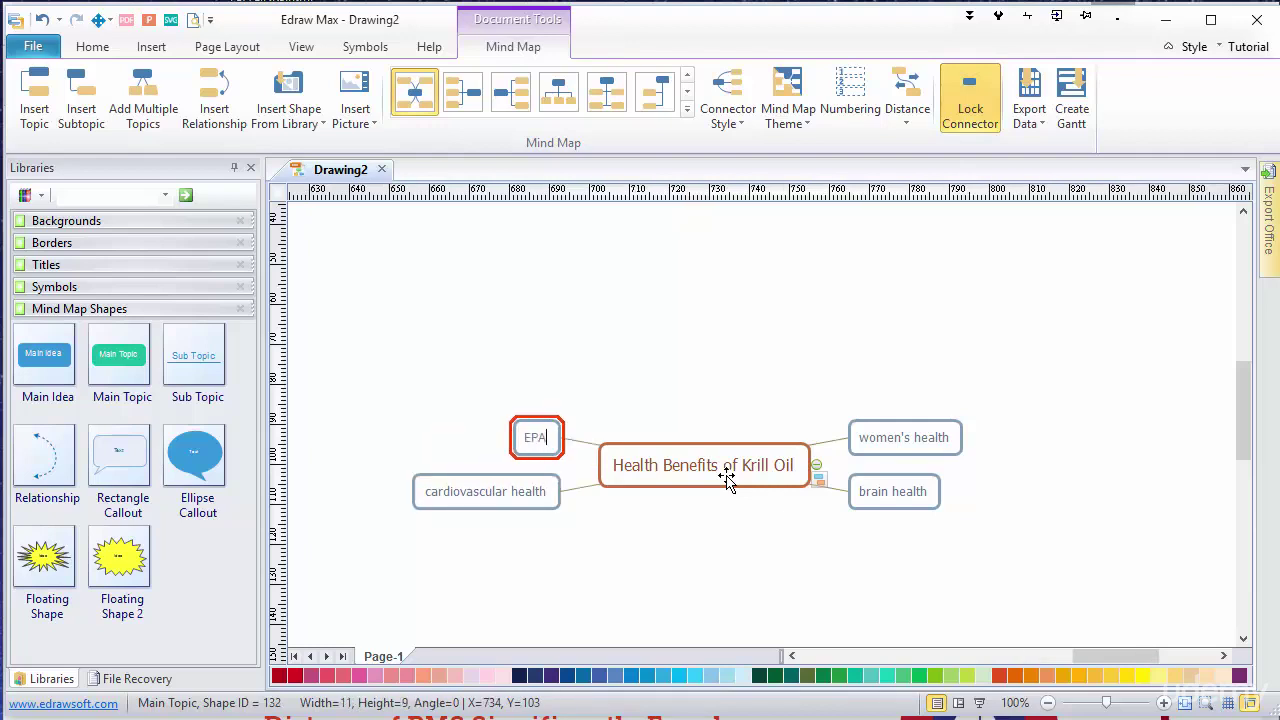
{"action": "key", "text": "Return"}
{"action": "key", "text": "BackSpace"}
{"action": "key", "text": "Insert"}
{"action": "type", "text": "DHA"}
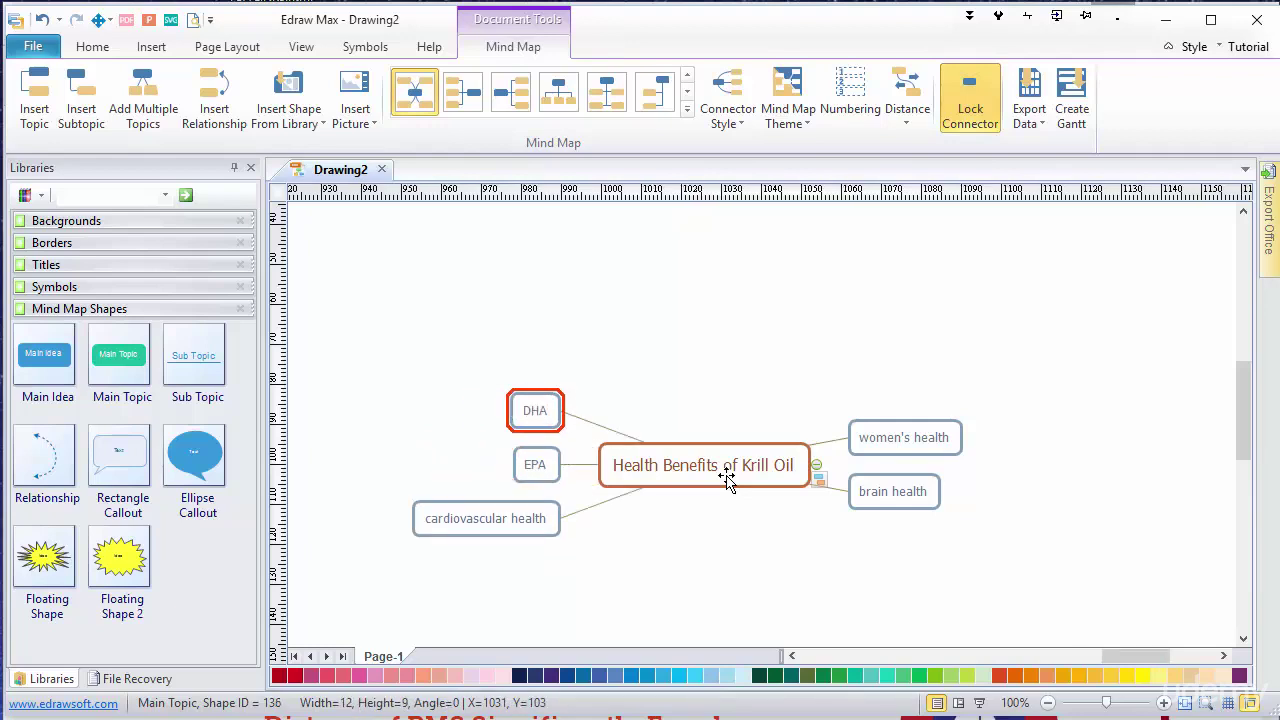
- Add another main topic named "anti-inflammatory" to the central idea
{"action": "key", "text": "Insert"}
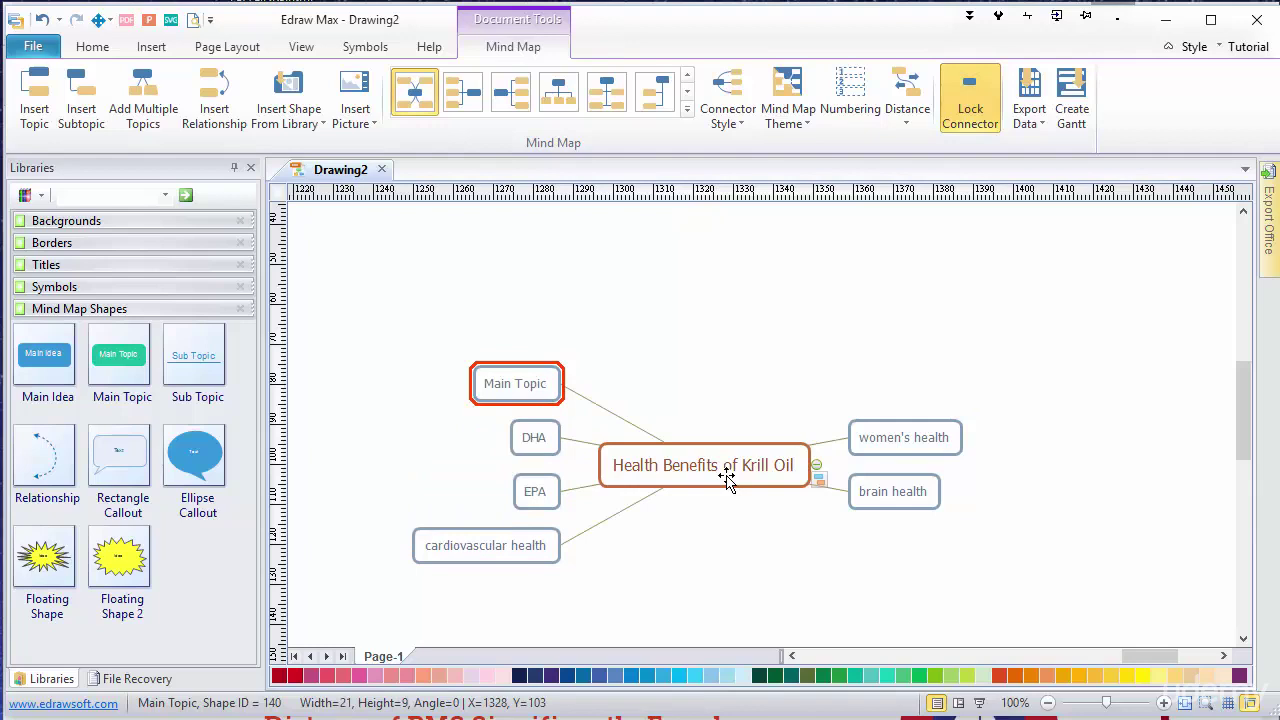
{"action": "type", "text": "anti-i"}
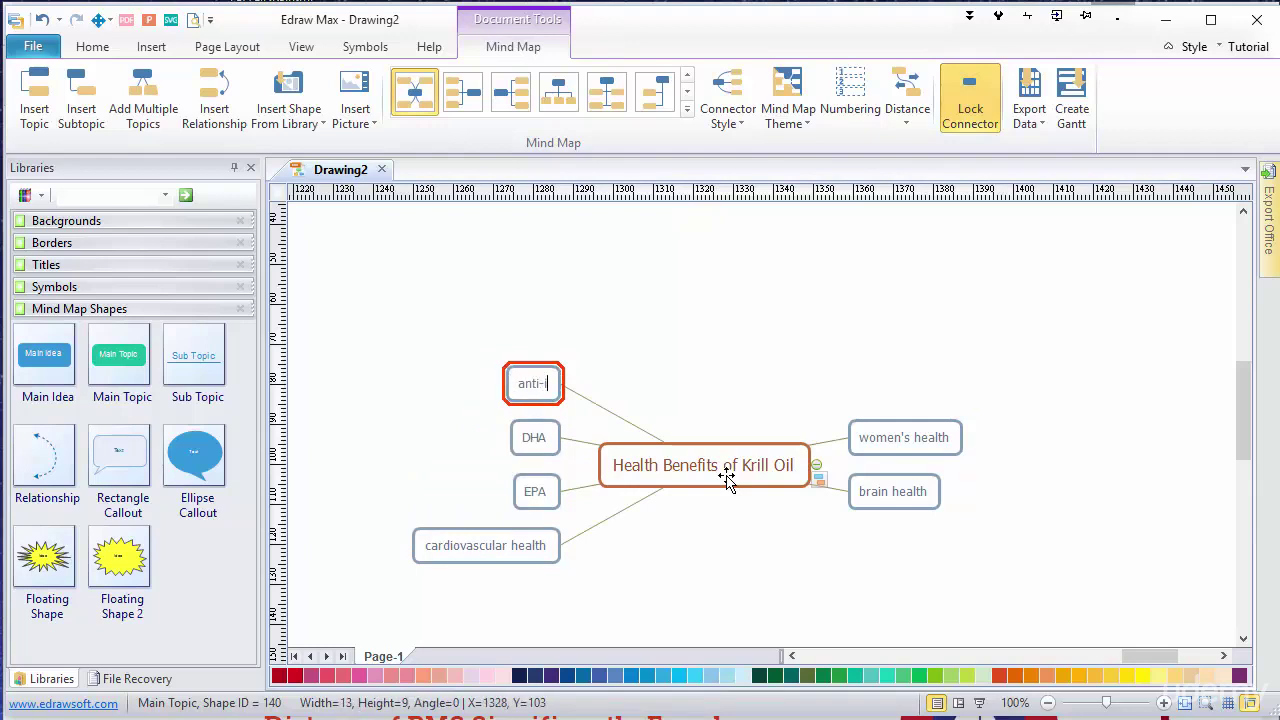
{"action": "type", "text": "nflammator"}
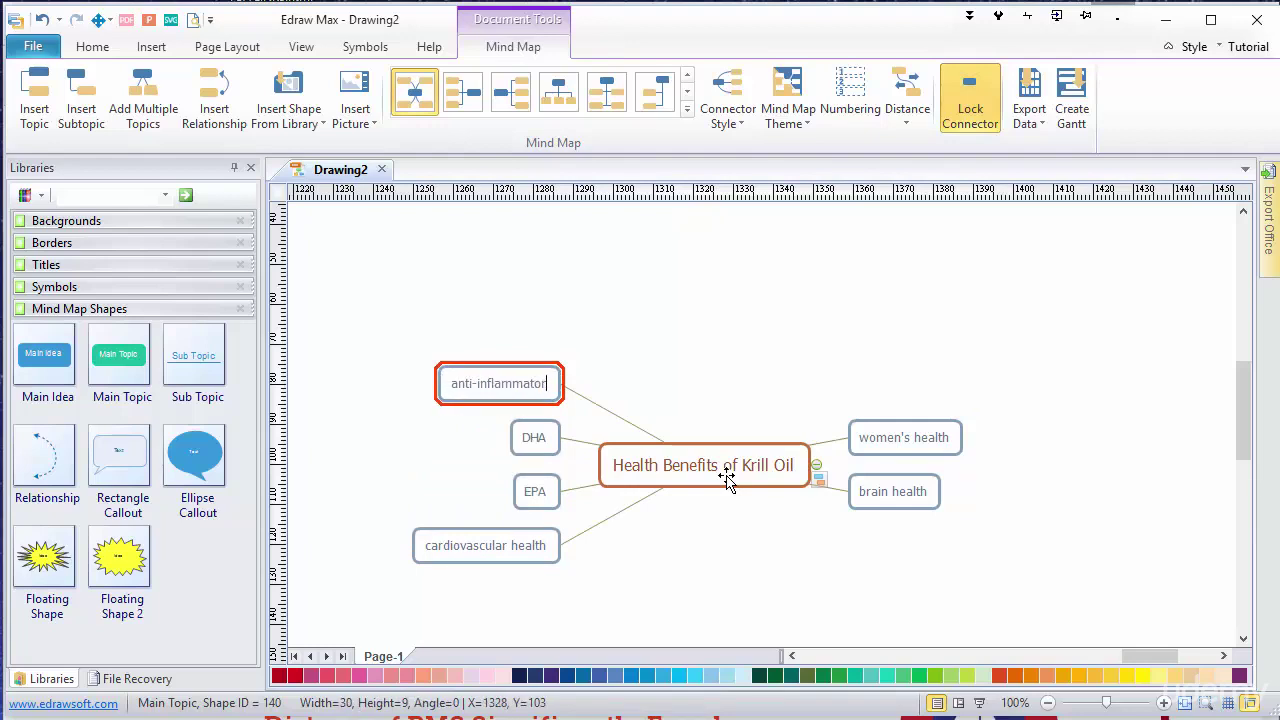
{"action": "type", "text": "y"}
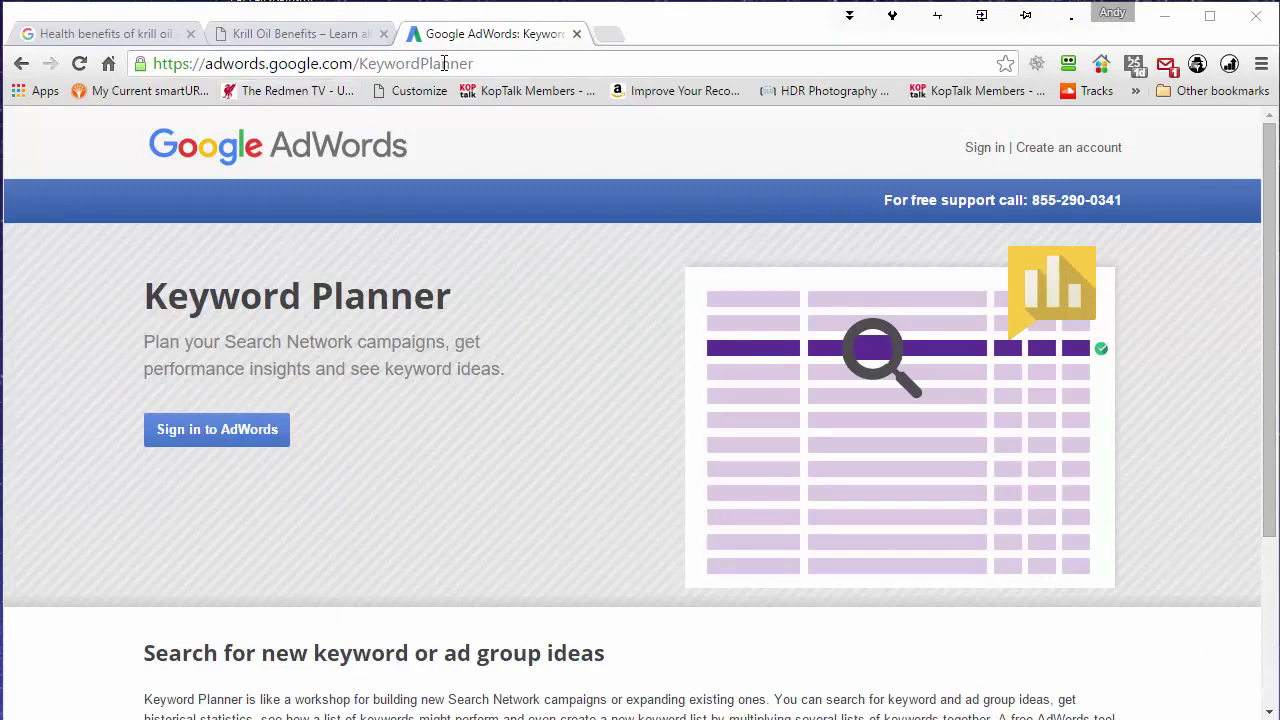
- Switch to Google AdWords Keyword Planner in the browser and get new keyword ideas for the phrase "health benefits of krill oil"
{"action": "left_click", "coordinate": [475, 63]}
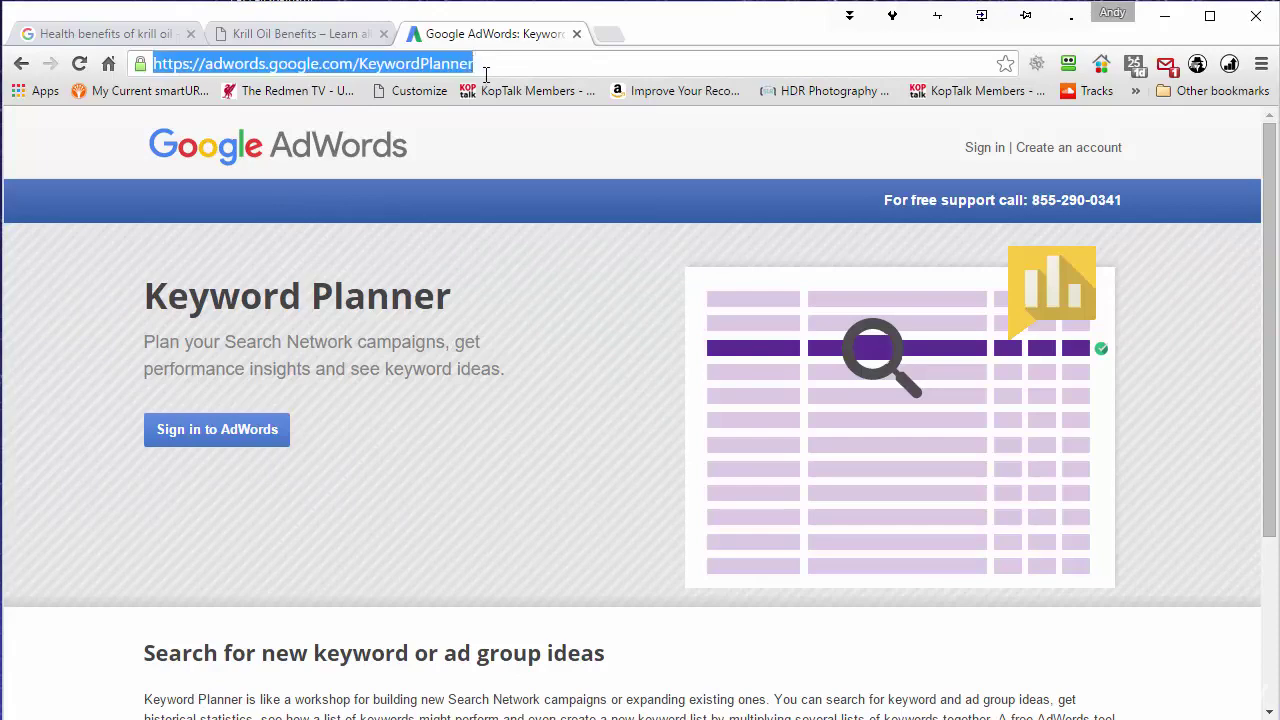
{"action": "left_click", "coordinate": [471, 64]}
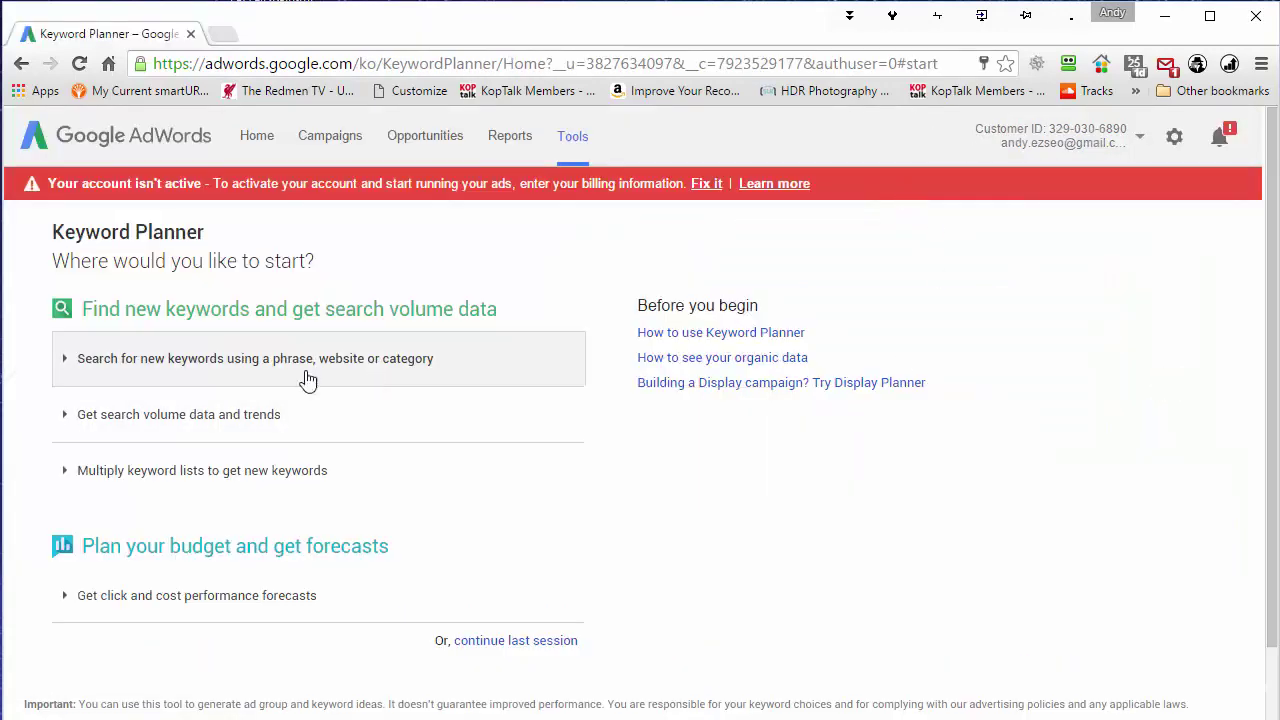
{"action": "left_click", "coordinate": [270, 365]}
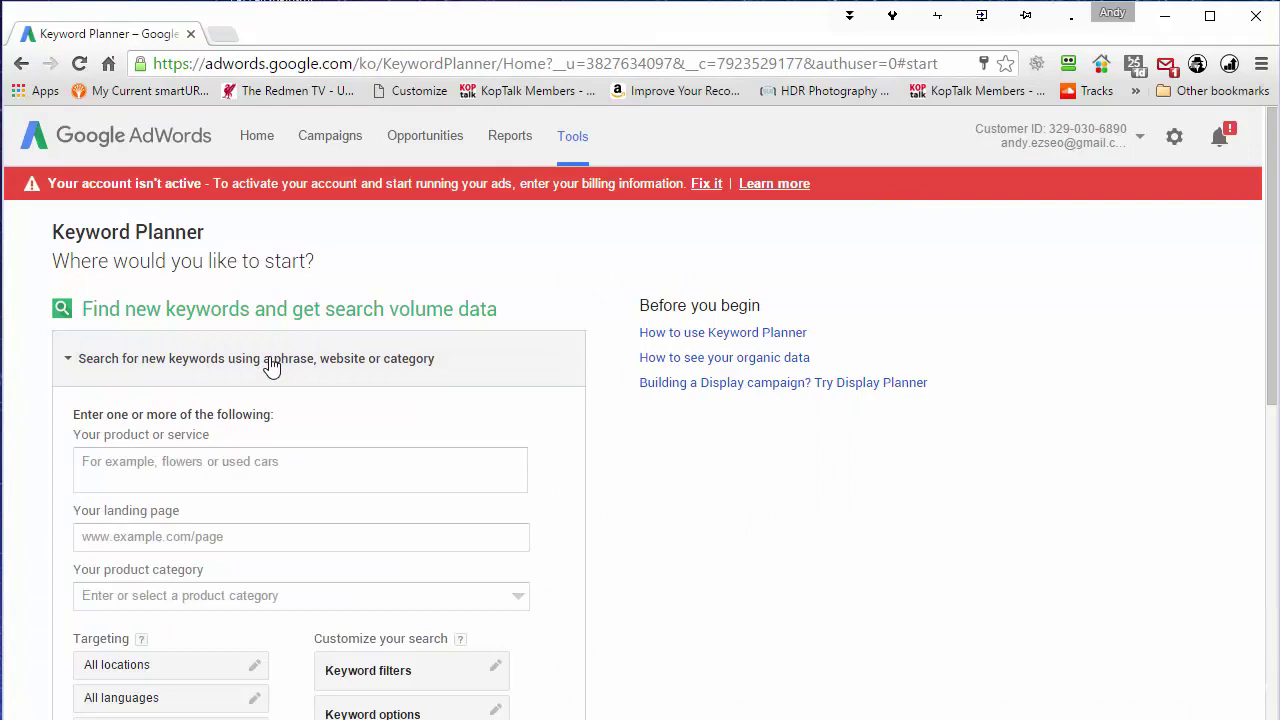
{"action": "left_click", "coordinate": [237, 457]}
{"action": "type", "text": "heal"}
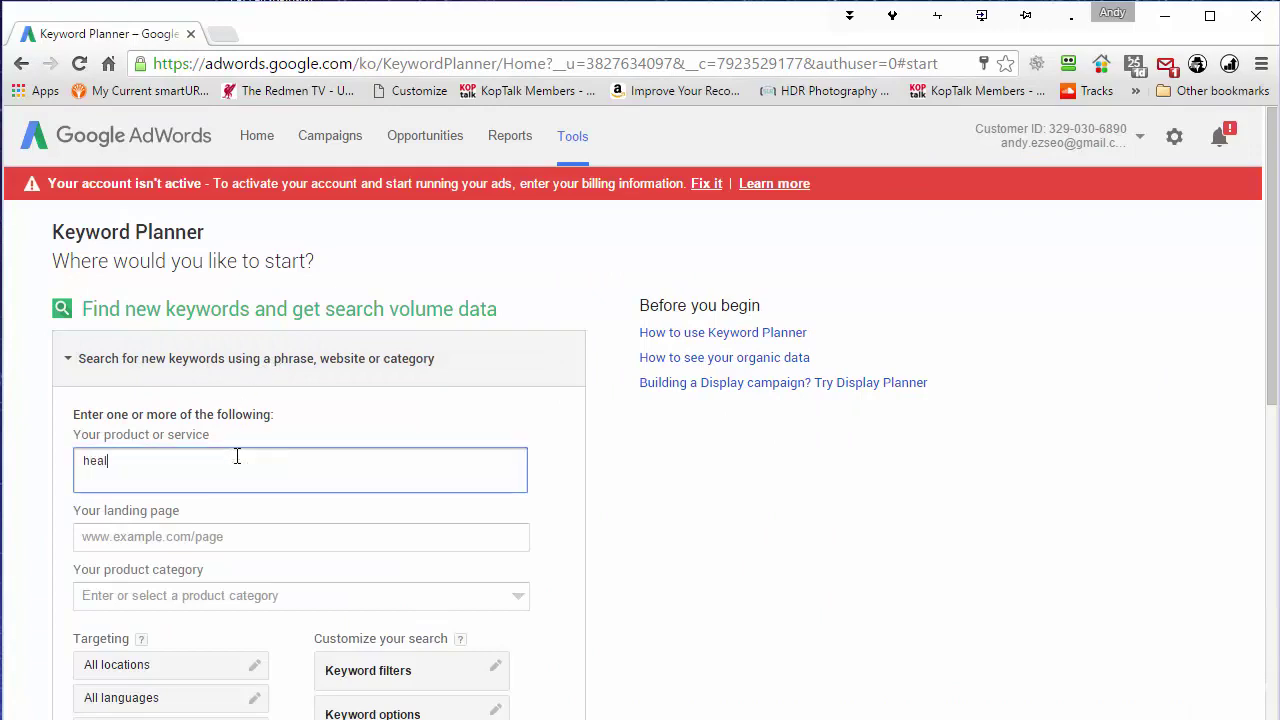
{"action": "type", "text": "th benefits of krill oil"}
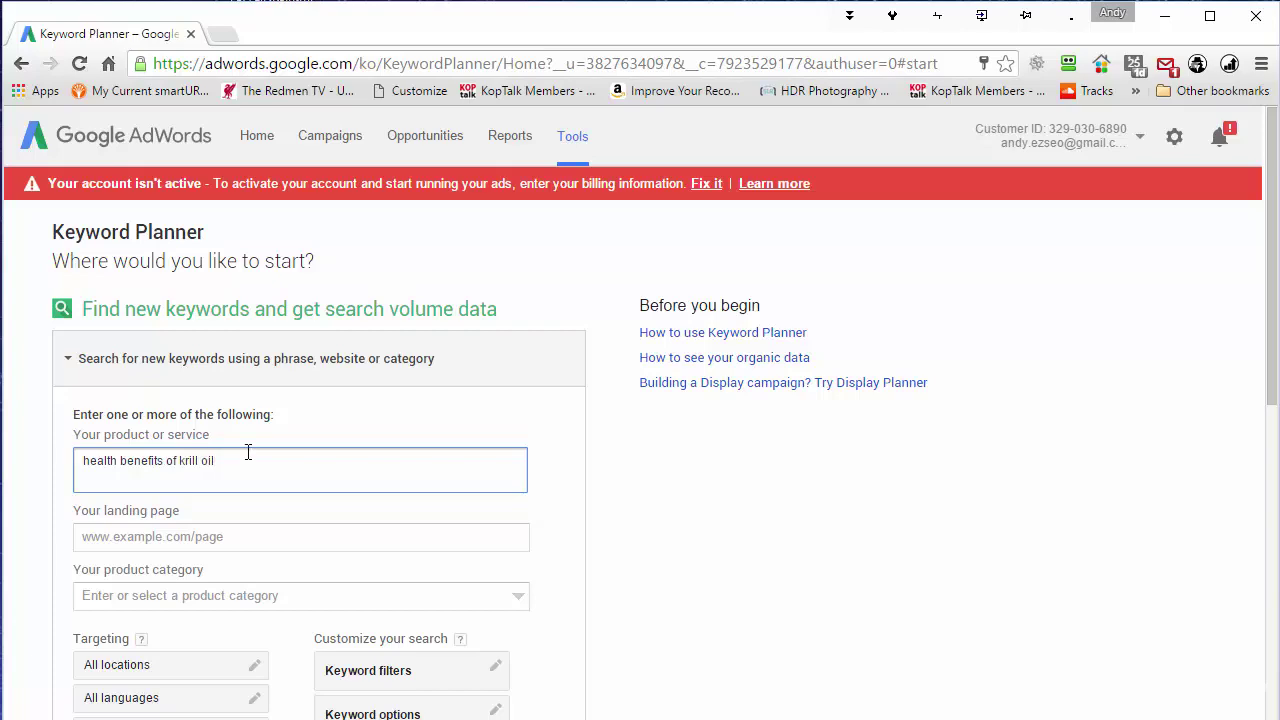
{"action": "scroll", "coordinate": [250, 450], "scroll_direction": "down", "scroll_amount": 3}
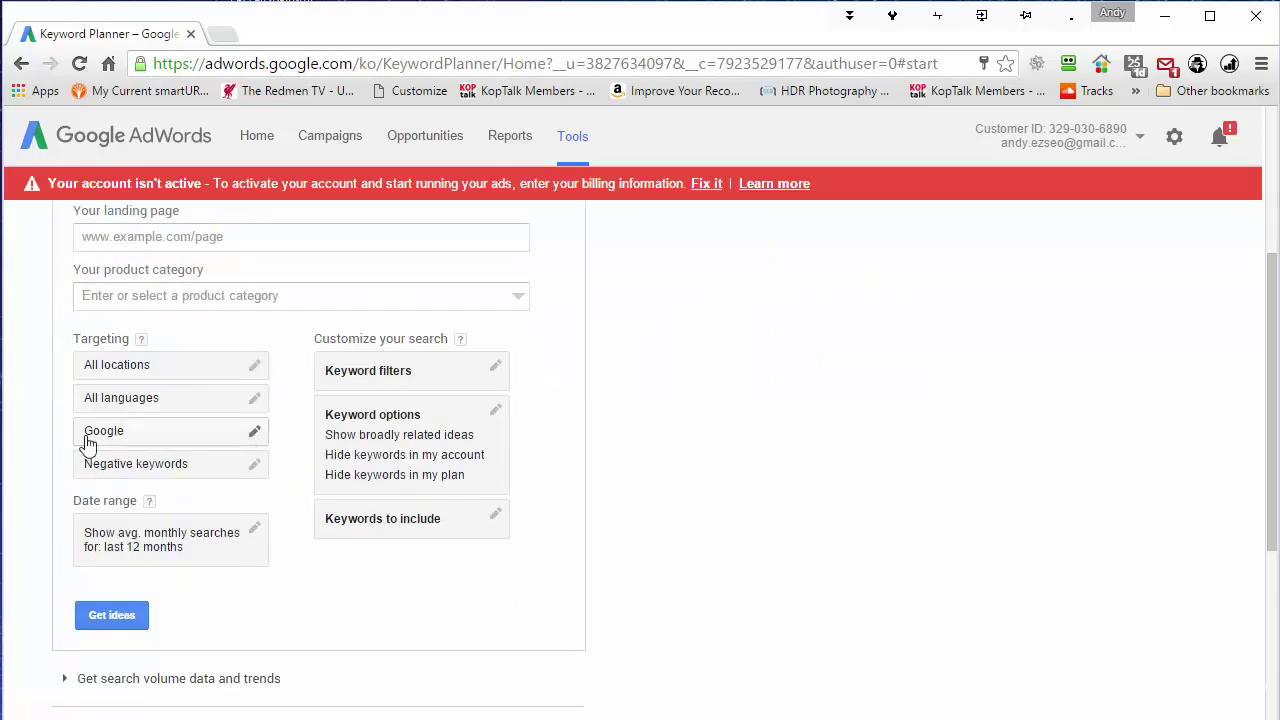
{"action": "left_click", "coordinate": [112, 615]}
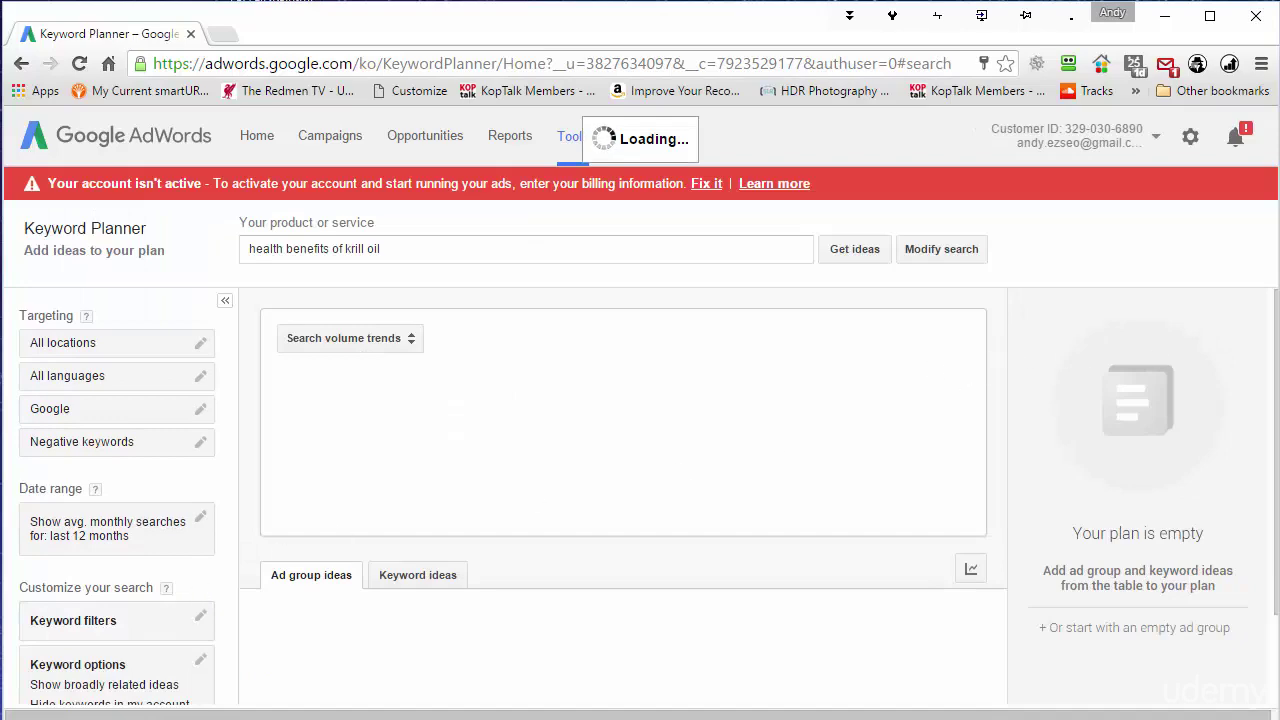
- Examine the search volume trends and the ad group ideas with their average monthly searches, competition and suggested bids
{"action": "scroll", "coordinate": [934, 376], "scroll_direction": "down", "scroll_amount": 2}
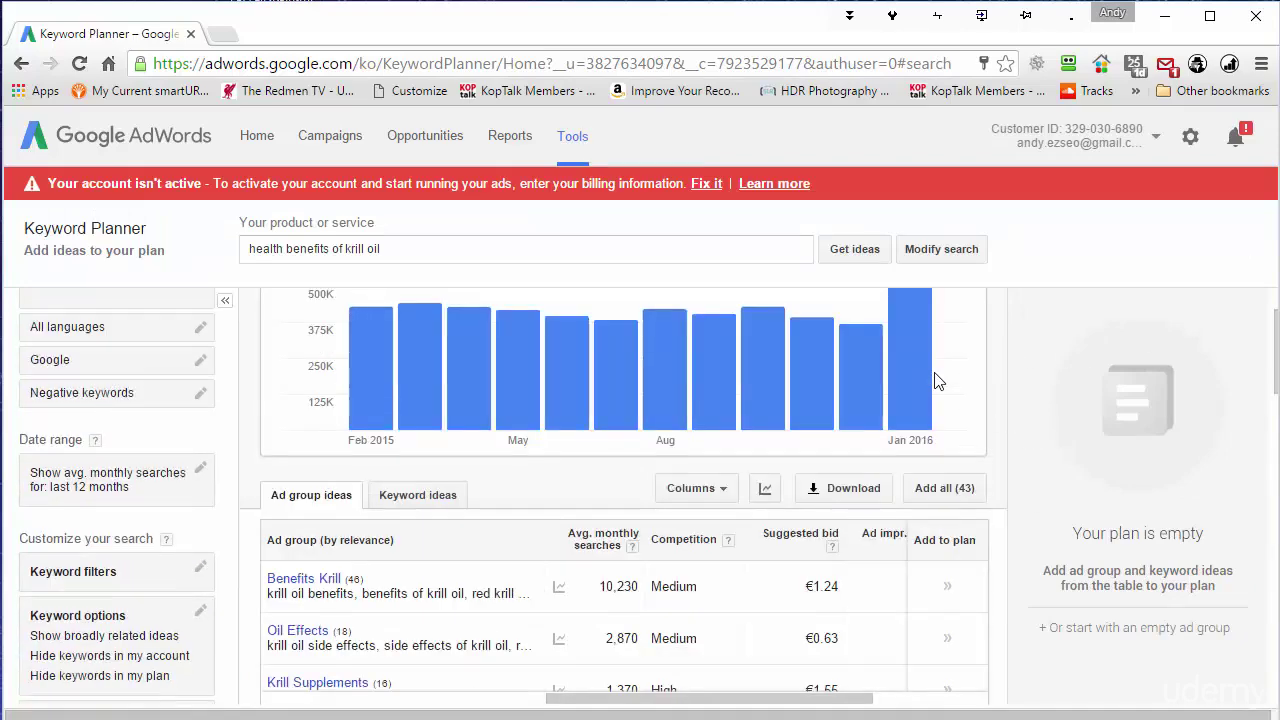
{"action": "scroll", "coordinate": [934, 372], "scroll_direction": "up", "scroll_amount": 2}
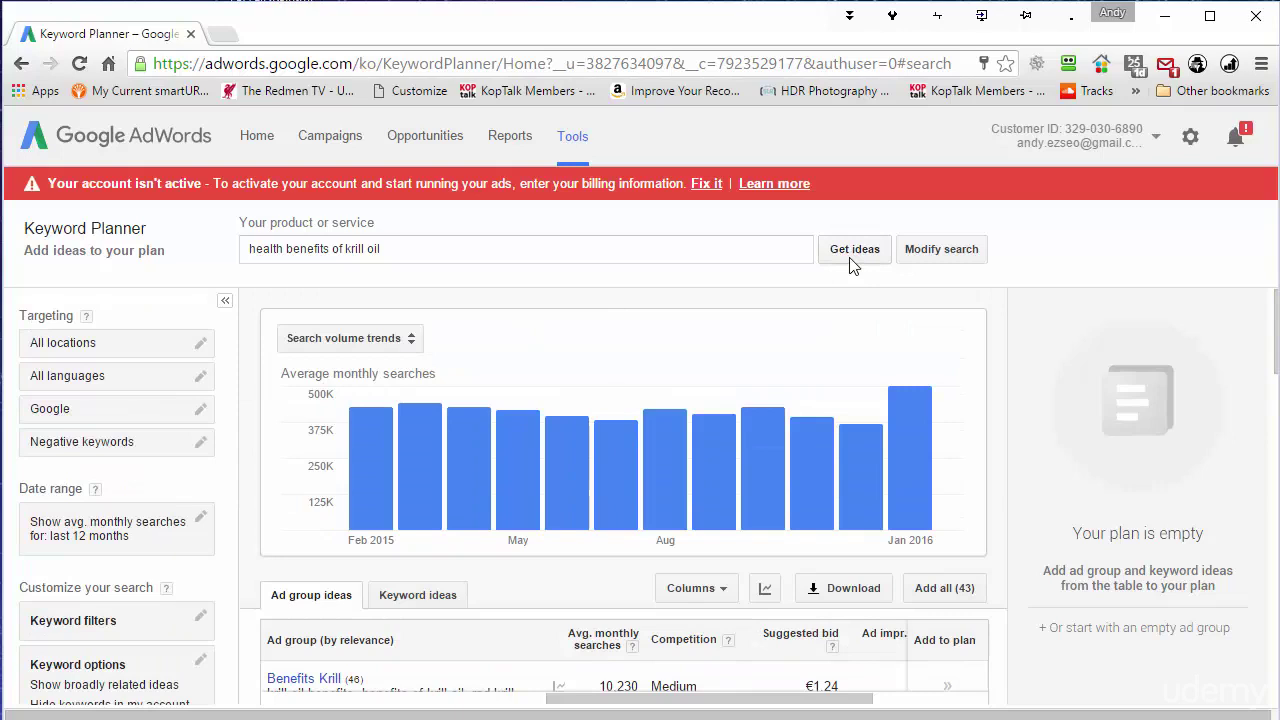
{"action": "mouse_move", "coordinate": [955, 420]}
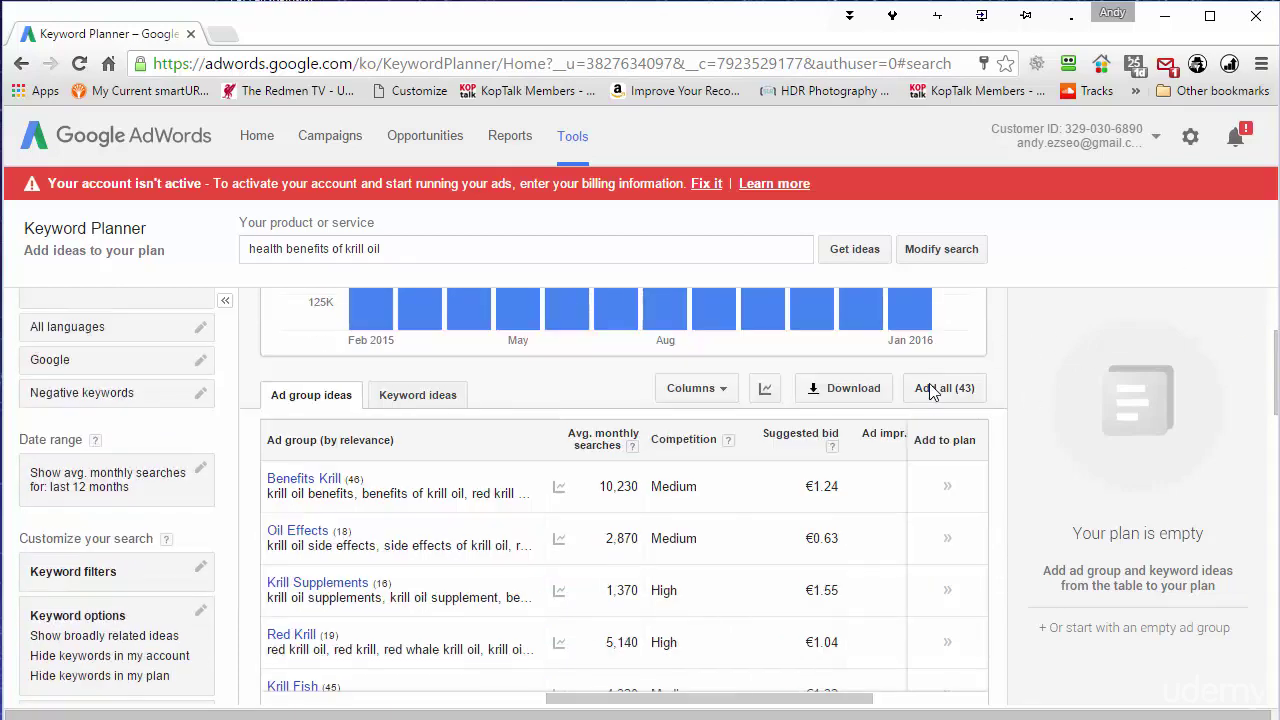
{"action": "scroll", "coordinate": [930, 390], "scroll_direction": "down", "scroll_amount": 1}
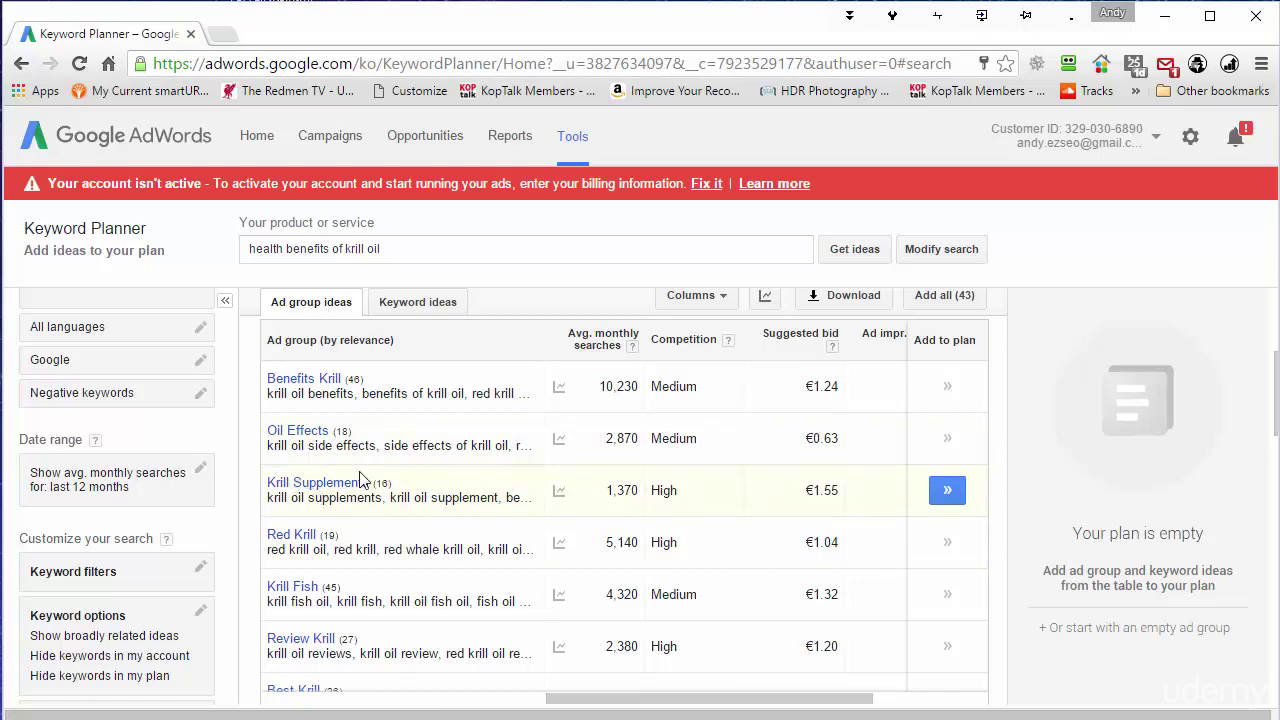
{"action": "scroll", "coordinate": [394, 541], "scroll_direction": "down", "scroll_amount": 2}
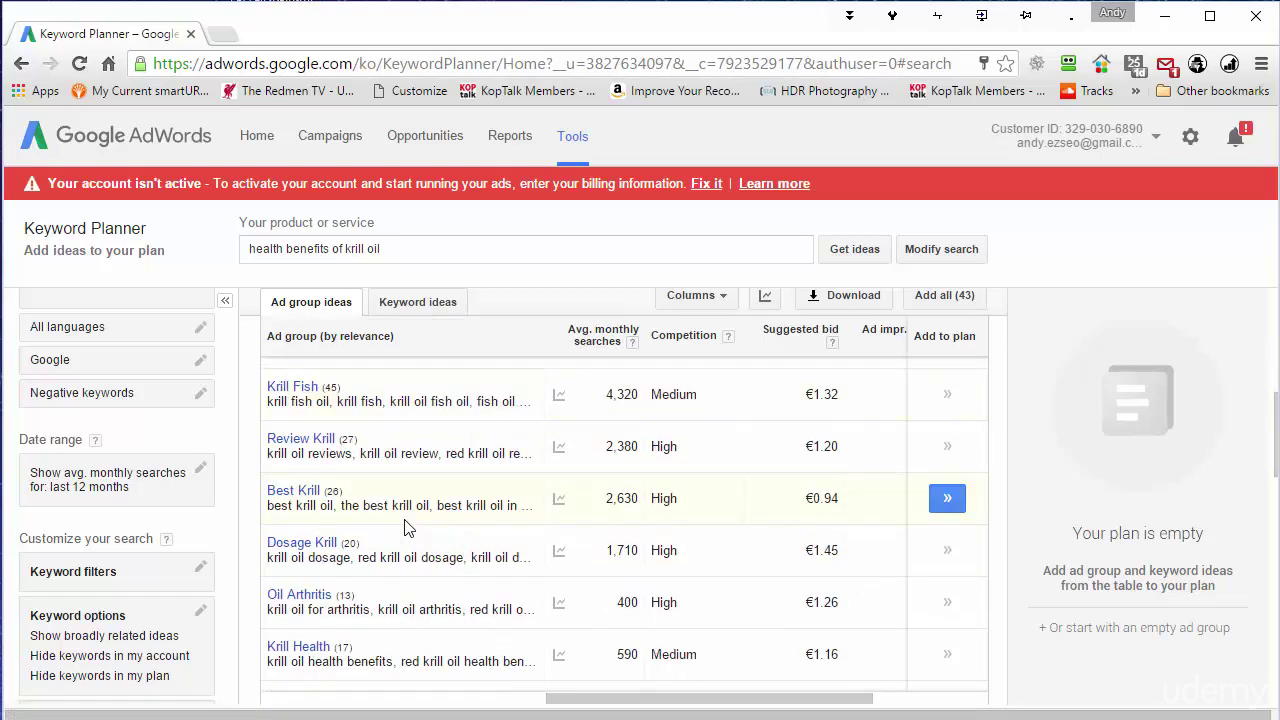
{"action": "scroll", "coordinate": [405, 528], "scroll_direction": "down", "scroll_amount": 1}
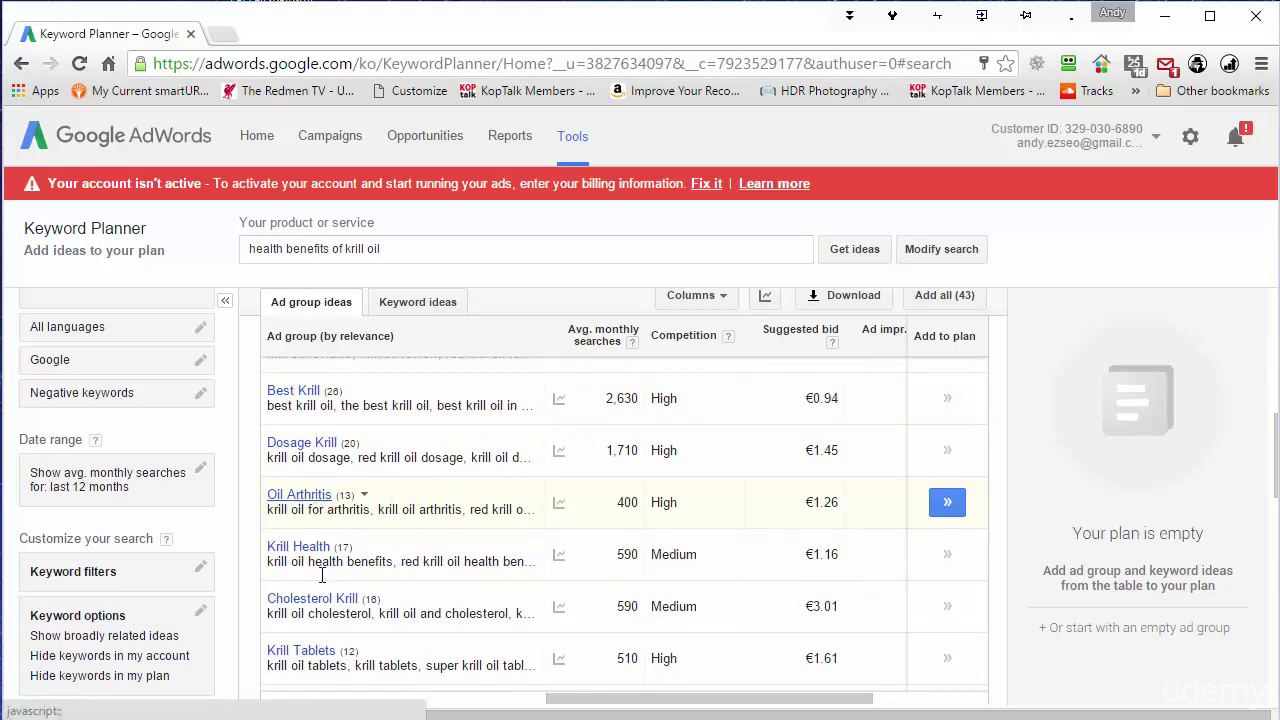
{"action": "scroll", "coordinate": [449, 586], "scroll_direction": "down", "scroll_amount": 3}
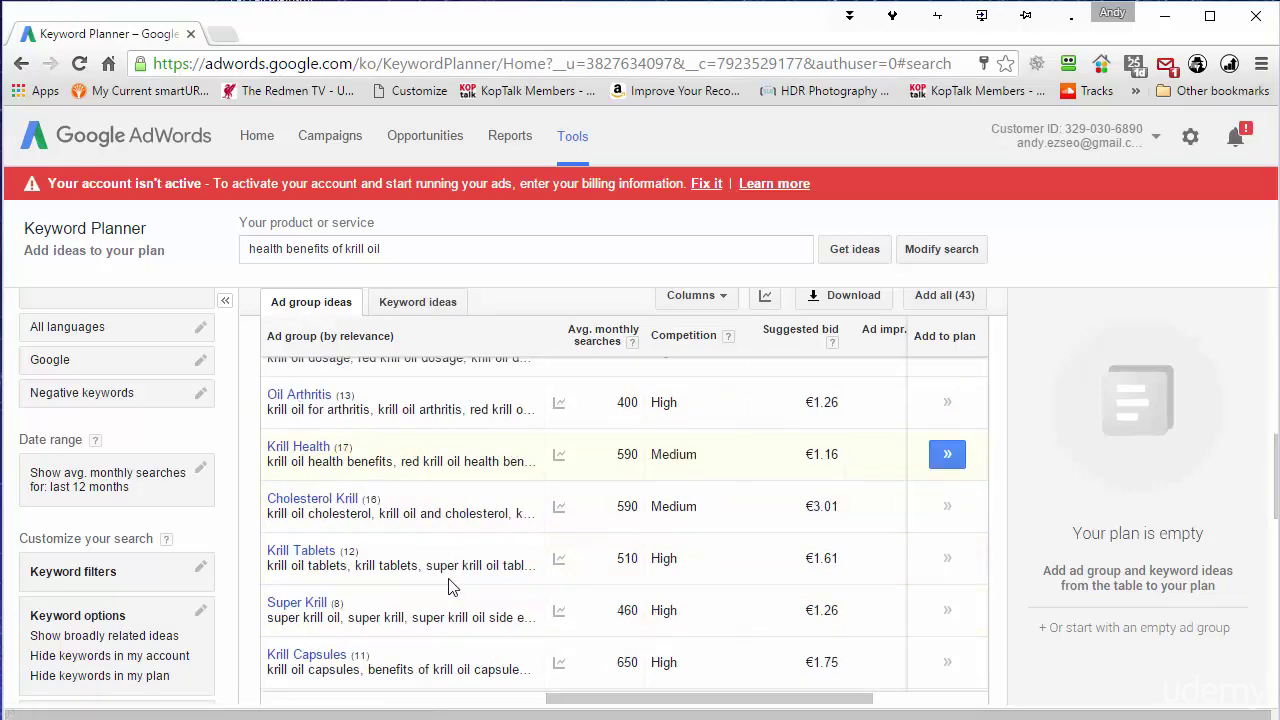
{"action": "scroll", "coordinate": [449, 586], "scroll_direction": "up", "scroll_amount": 10}
{"action": "scroll", "coordinate": [448, 585], "scroll_direction": "up", "scroll_amount": 1}
{"action": "scroll", "coordinate": [448, 585], "scroll_direction": "down", "scroll_amount": 2}
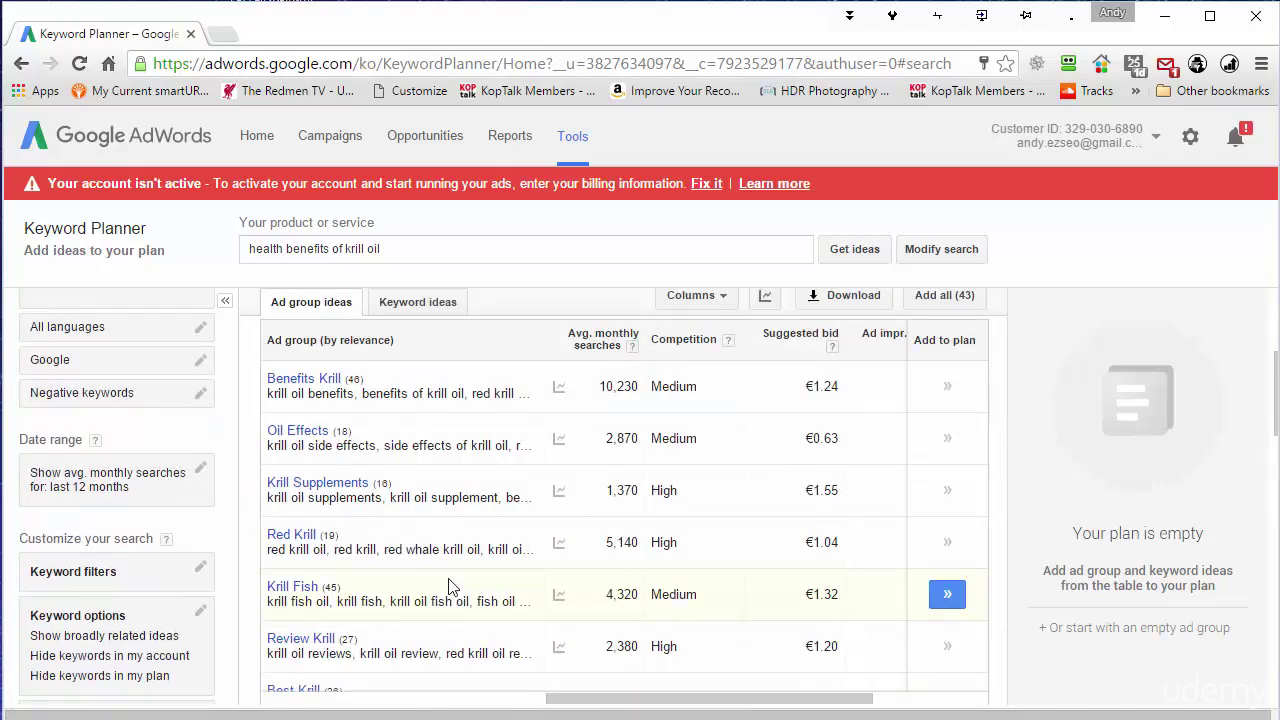
- Review the individual keyword ideas for krill oil, comparing their average monthly searches, competition and suggested bids
{"action": "left_click", "coordinate": [414, 310]}
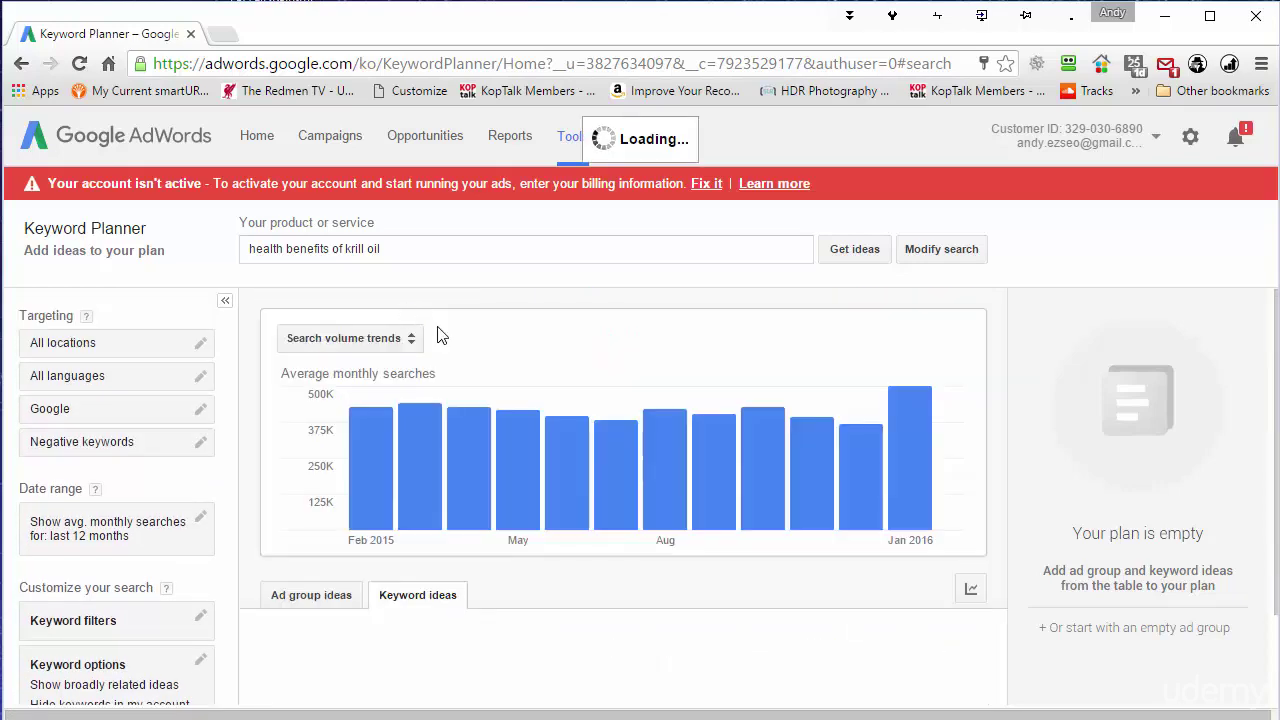
{"action": "scroll", "coordinate": [440, 335], "scroll_direction": "down", "scroll_amount": 3}
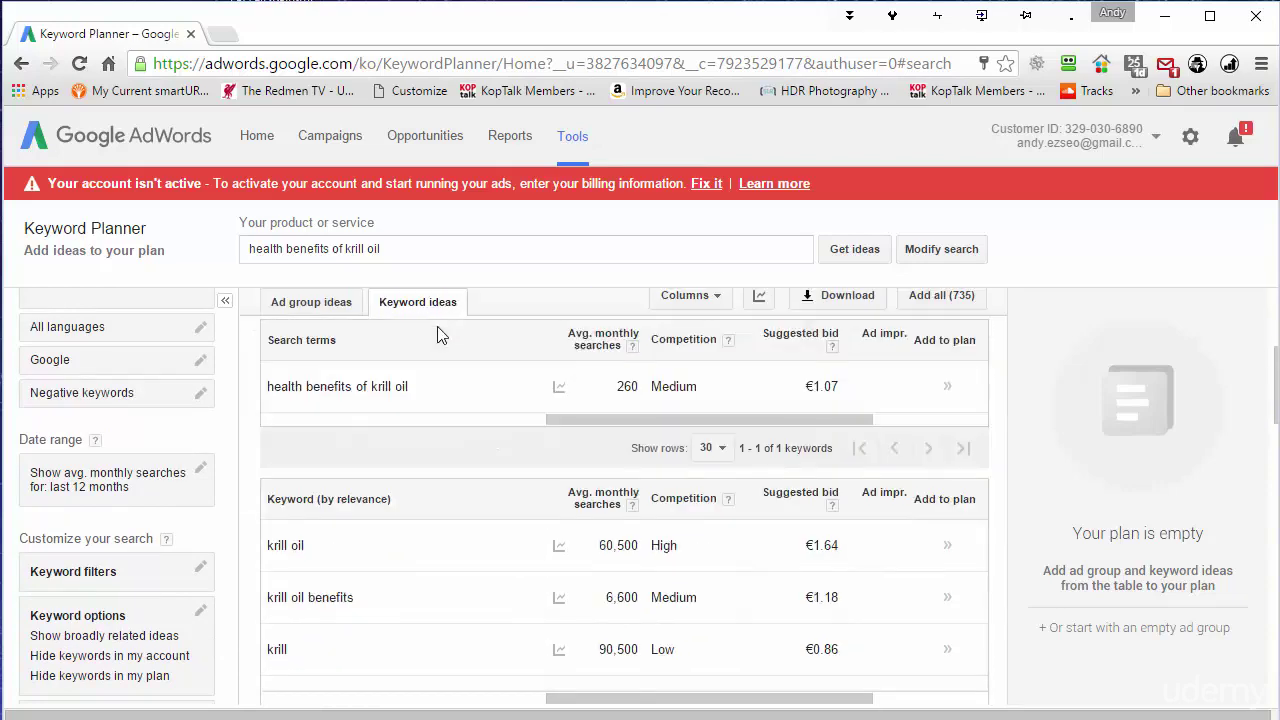
{"action": "scroll", "coordinate": [437, 335], "scroll_direction": "up", "scroll_amount": 1}
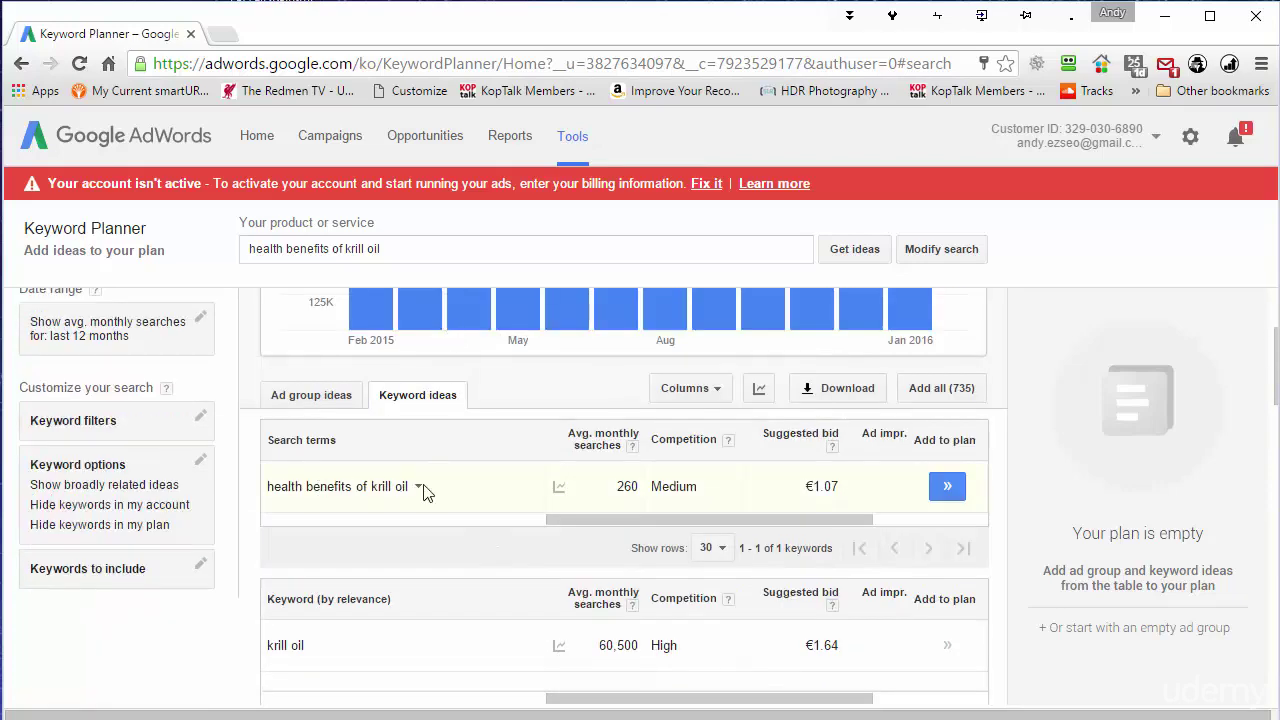
{"action": "scroll", "coordinate": [423, 487], "scroll_direction": "down", "scroll_amount": 2}
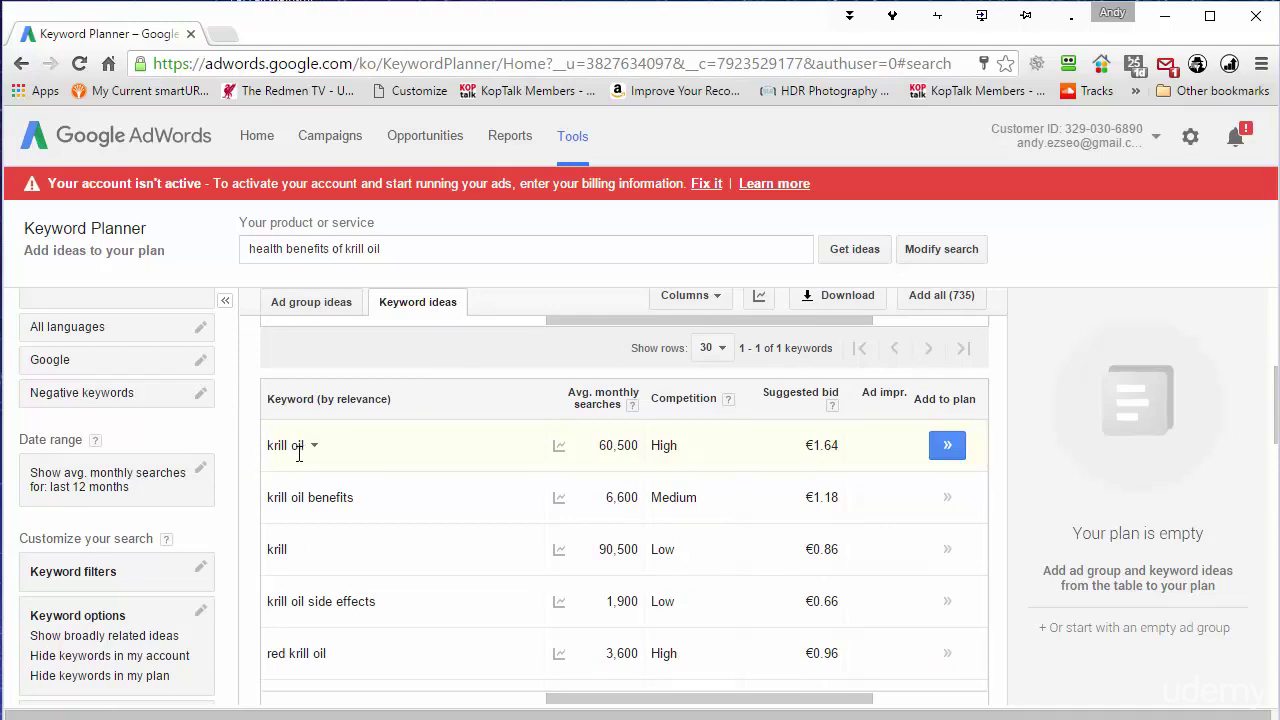
{"action": "left_click_drag", "start_coordinate": [622, 445], "coordinate": [344, 490]}
{"action": "left_click", "coordinate": [344, 490]}
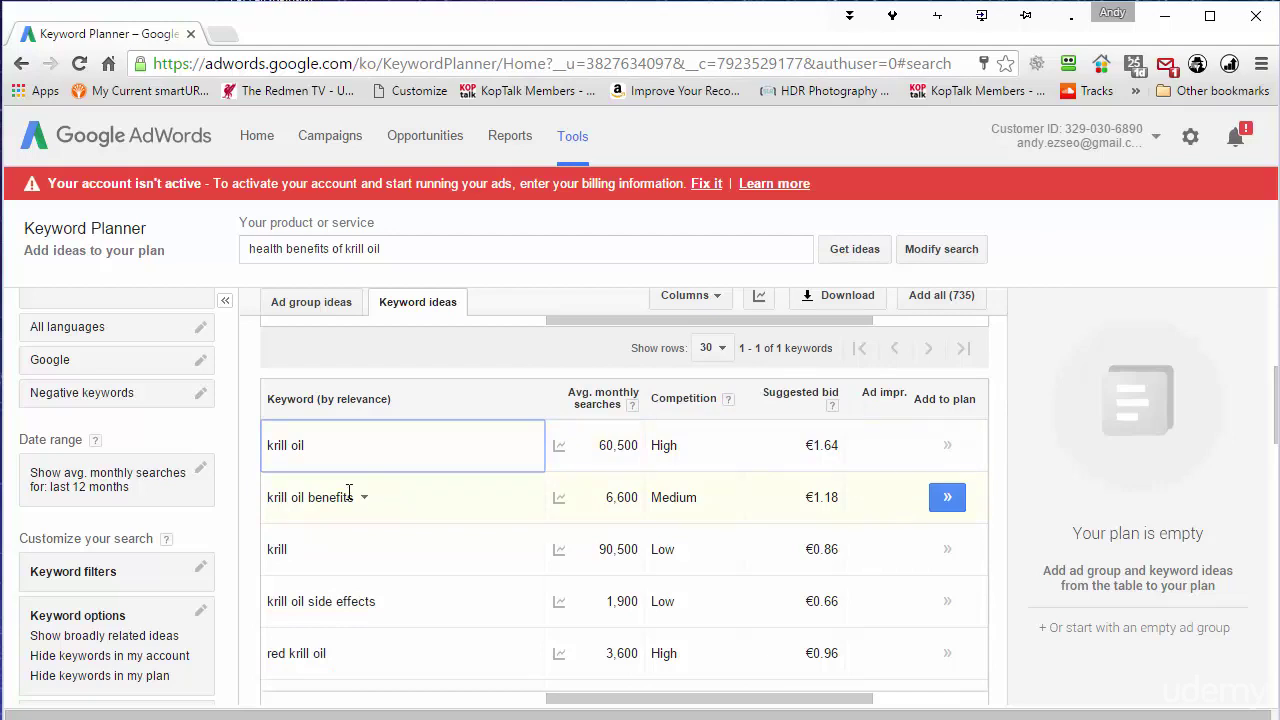
{"action": "scroll", "coordinate": [362, 601], "scroll_direction": "down", "scroll_amount": 2}
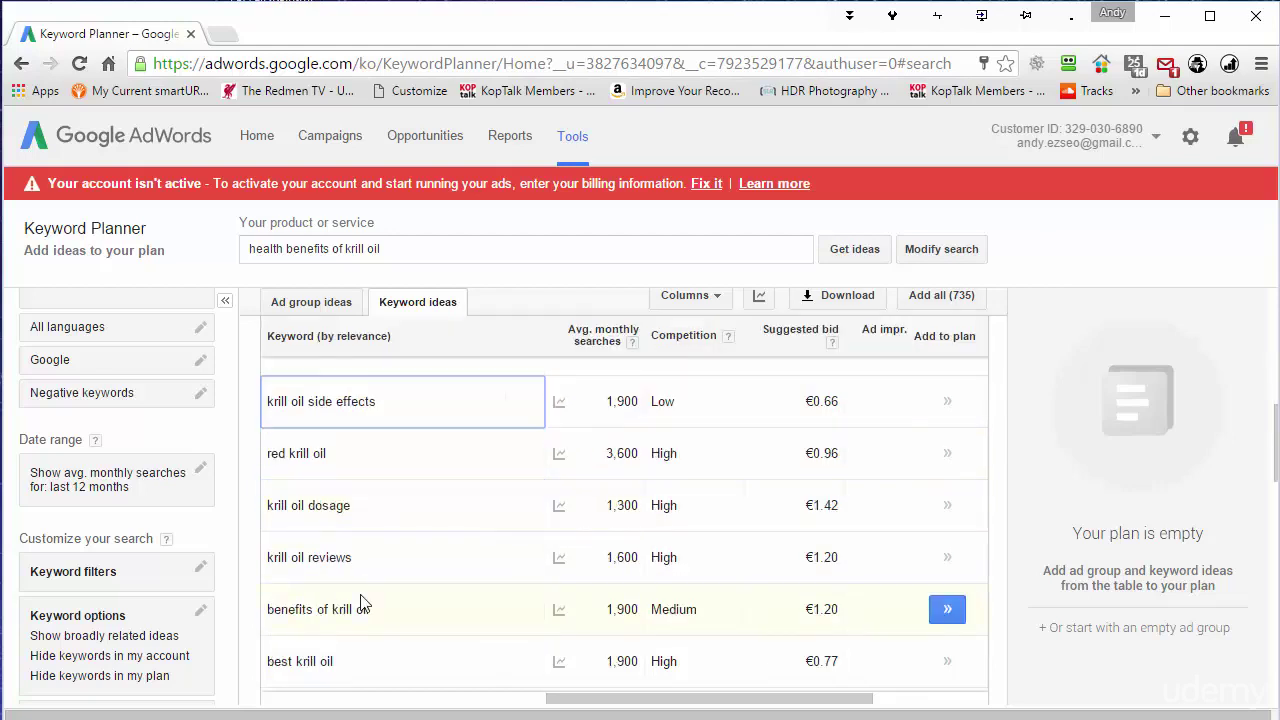
{"action": "left_click", "coordinate": [289, 456]}
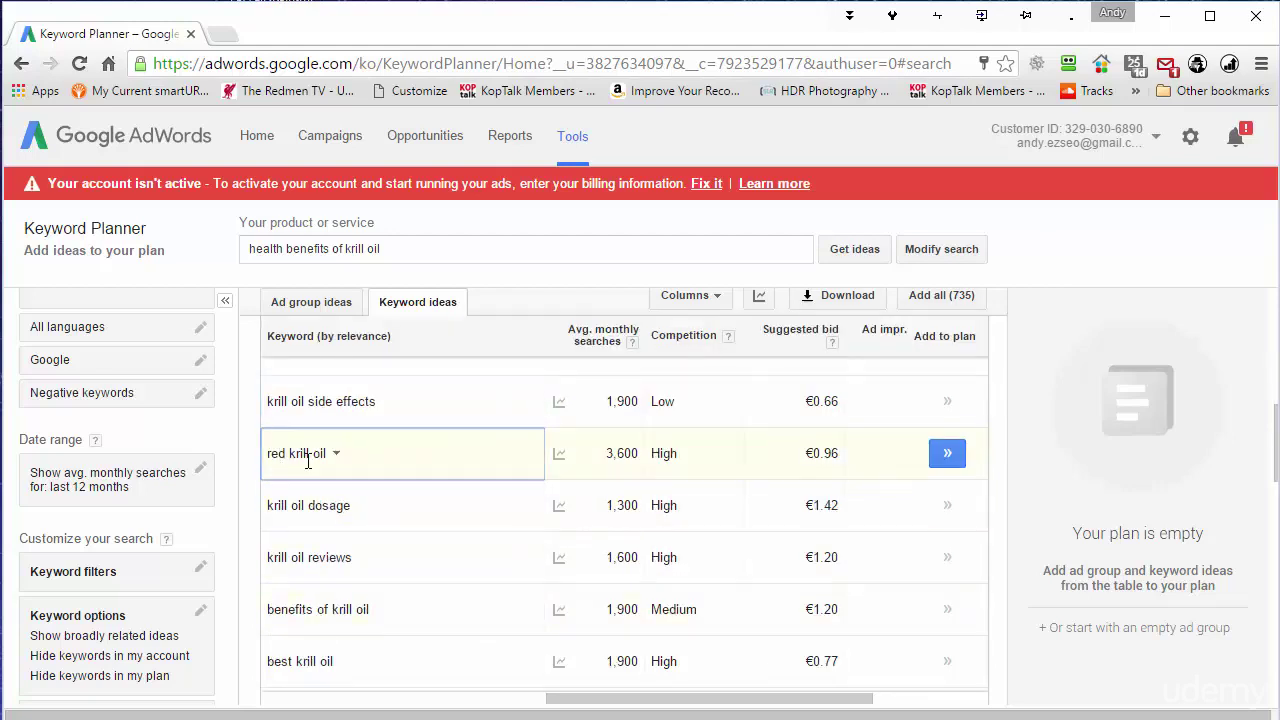
{"action": "mouse_move", "coordinate": [333, 464]}
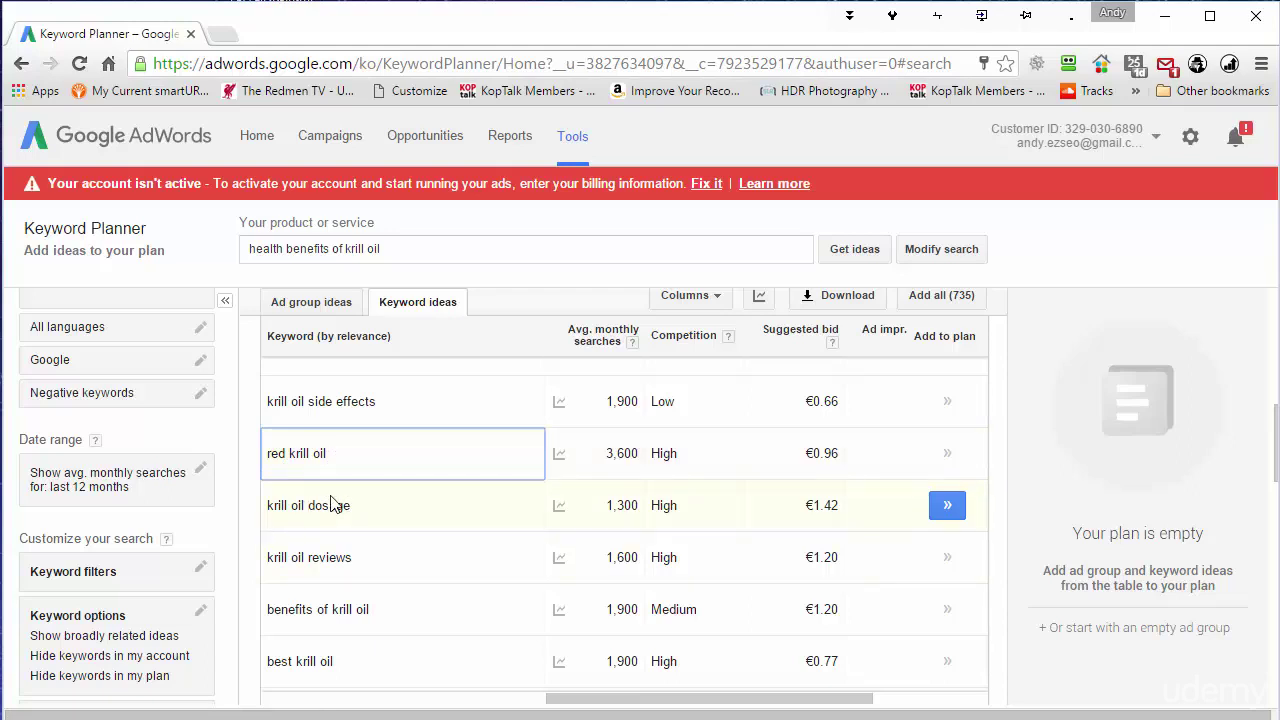
{"action": "scroll", "coordinate": [462, 530], "scroll_direction": "down", "scroll_amount": 2}
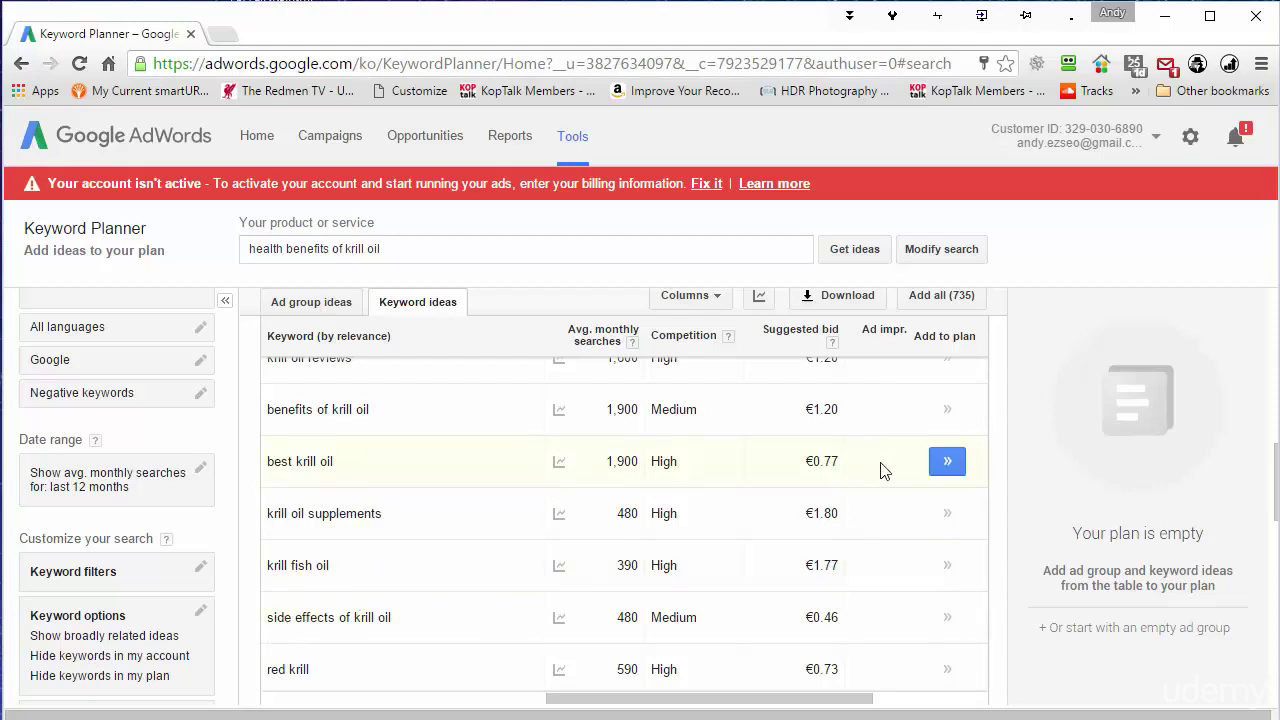
{"action": "scroll", "coordinate": [856, 440], "scroll_direction": "down", "scroll_amount": 2}
{"action": "scroll", "coordinate": [856, 440], "scroll_direction": "down", "scroll_amount": 1}
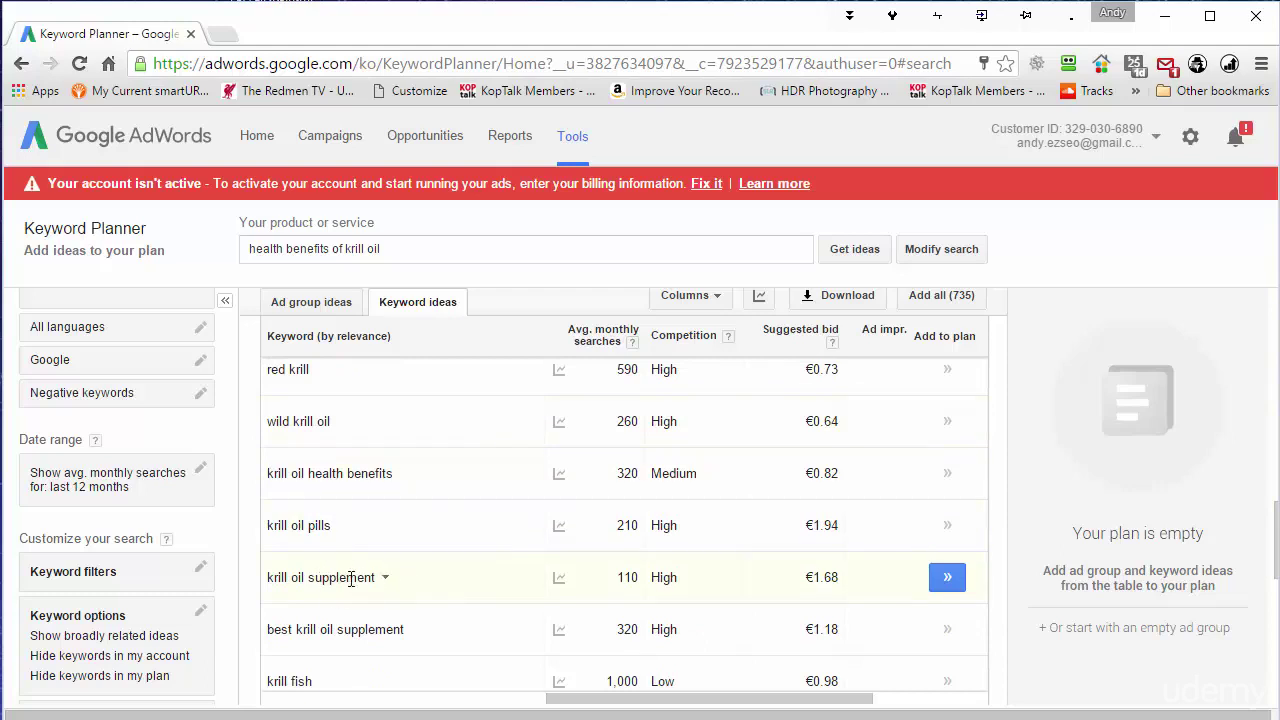
- Review the remaining krill oil keyword ideas on the first results page and those on the second page
{"action": "scroll", "coordinate": [351, 578], "scroll_direction": "down", "scroll_amount": 3}
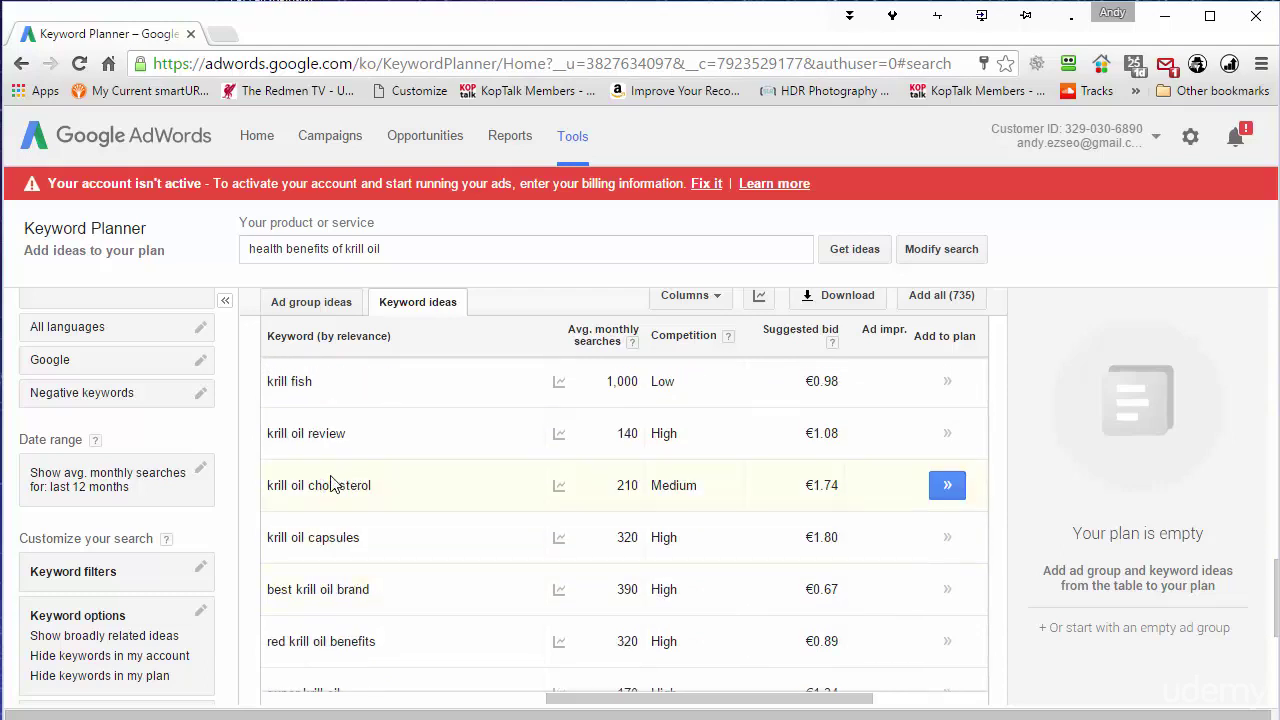
{"action": "scroll", "coordinate": [445, 545], "scroll_direction": "down", "scroll_amount": 4}
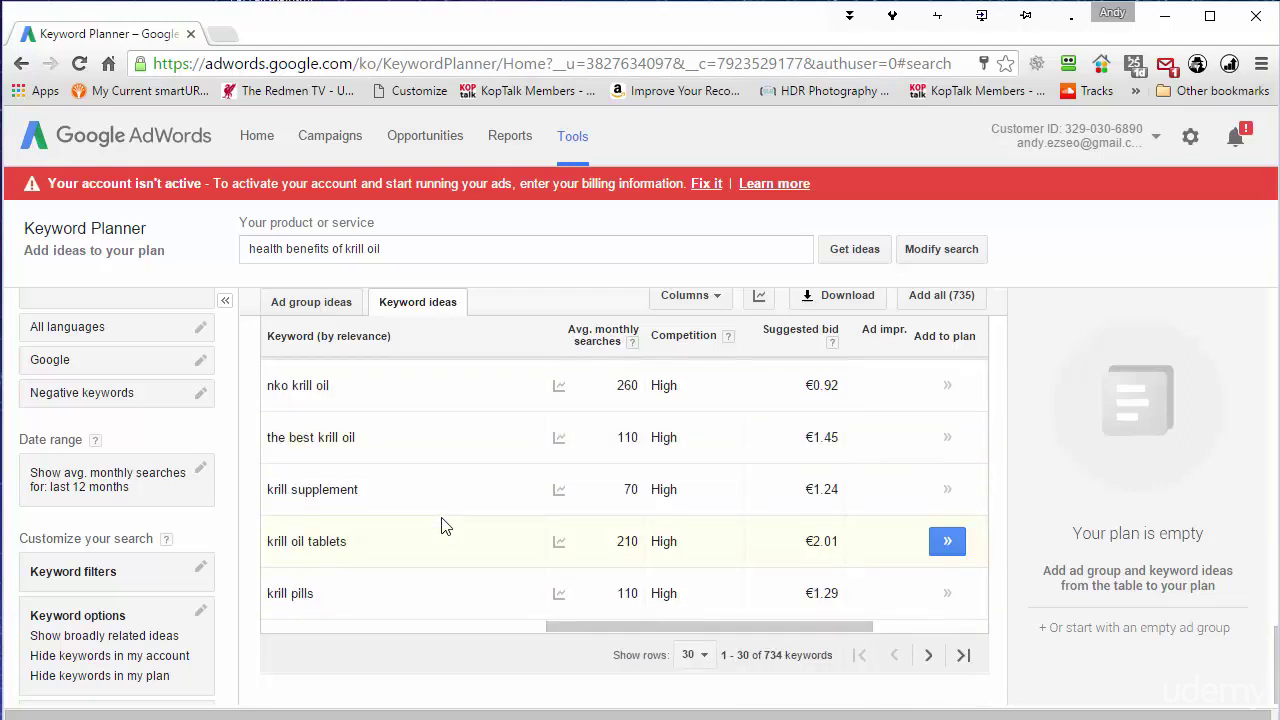
{"action": "left_click", "coordinate": [929, 655]}
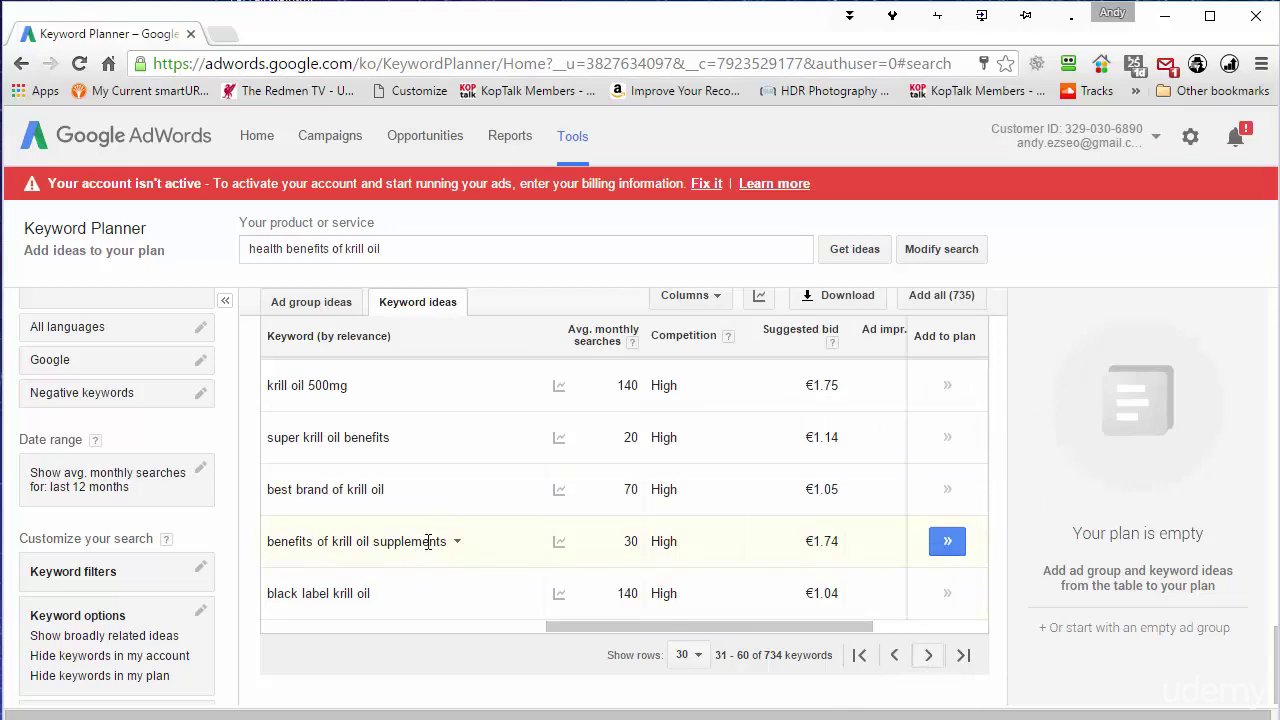
{"action": "scroll", "coordinate": [429, 545], "scroll_direction": "up", "scroll_amount": 8}
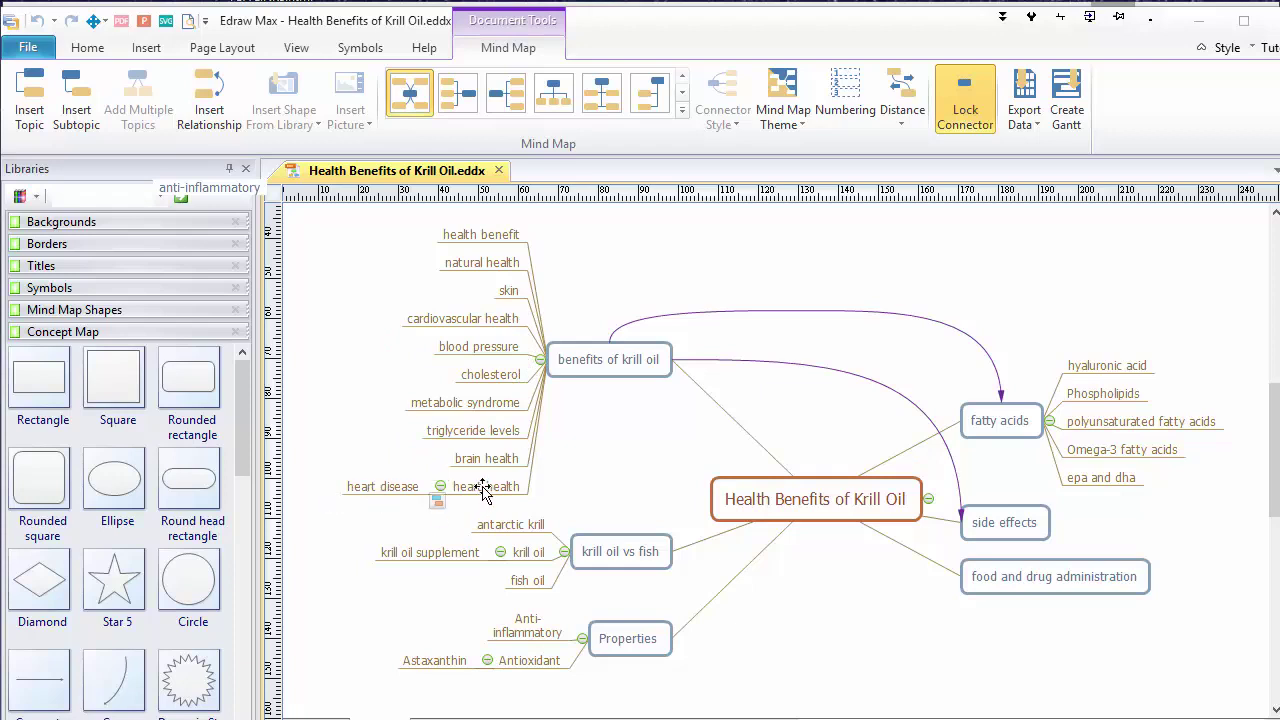
- Switch to the Edraw Max mind map and review the "krill oil vs fish", "side effects" and "hyaluronic acid" topics
{"action": "left_click", "coordinate": [620, 562]}
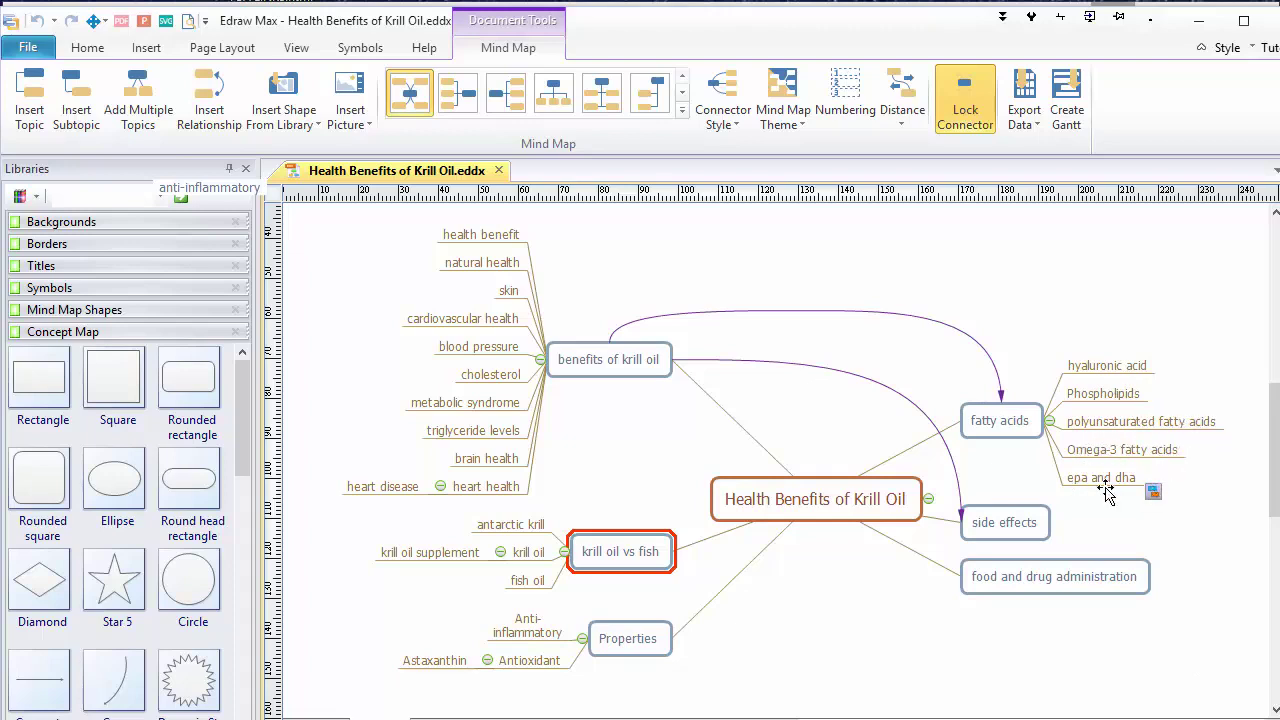
{"action": "left_click", "coordinate": [1005, 525]}
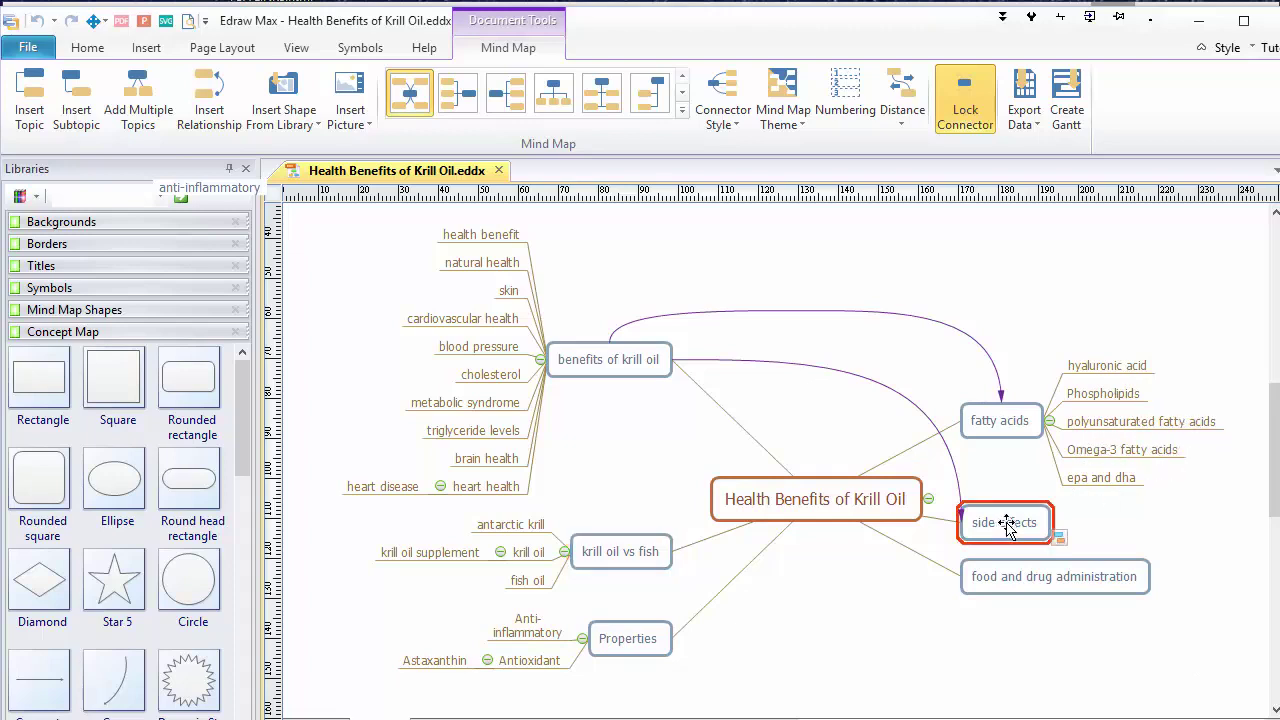
{"action": "left_click", "coordinate": [1127, 362]}
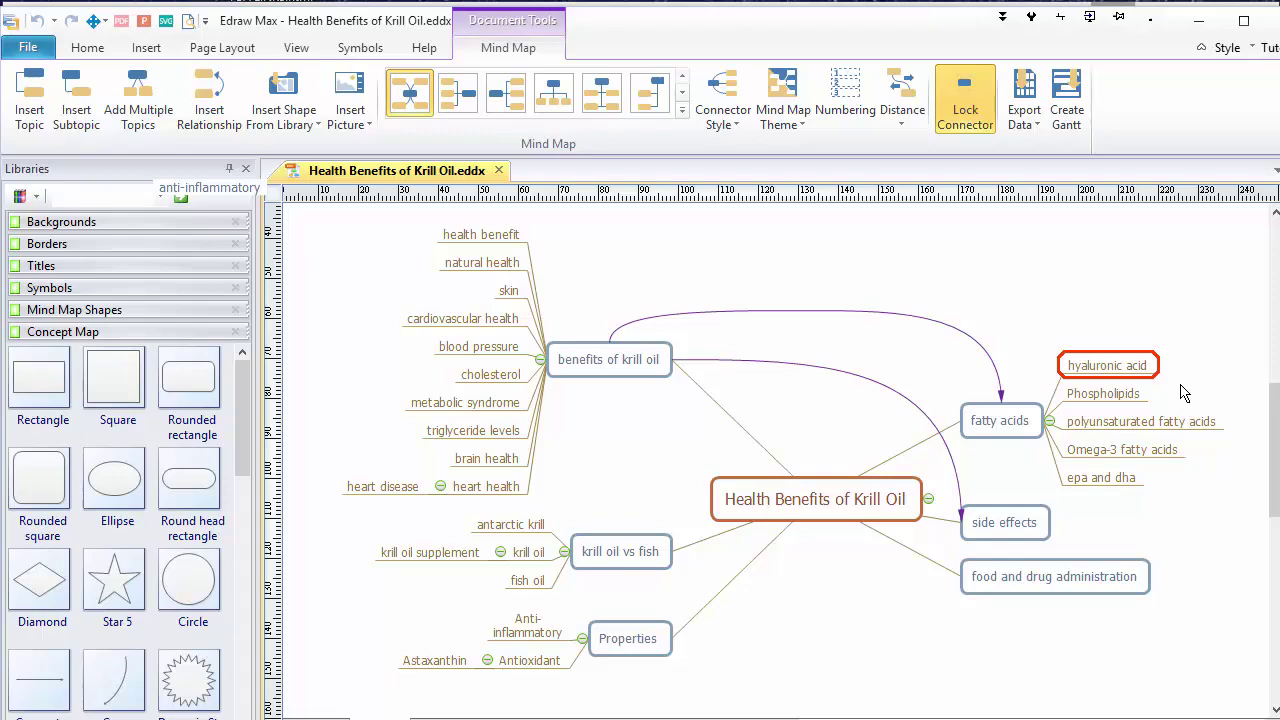
- Switch to EditPad Pro and look through the whole list of article titles in fish oil articles.txt
{"action": "key", "text": "alt+Tab"}
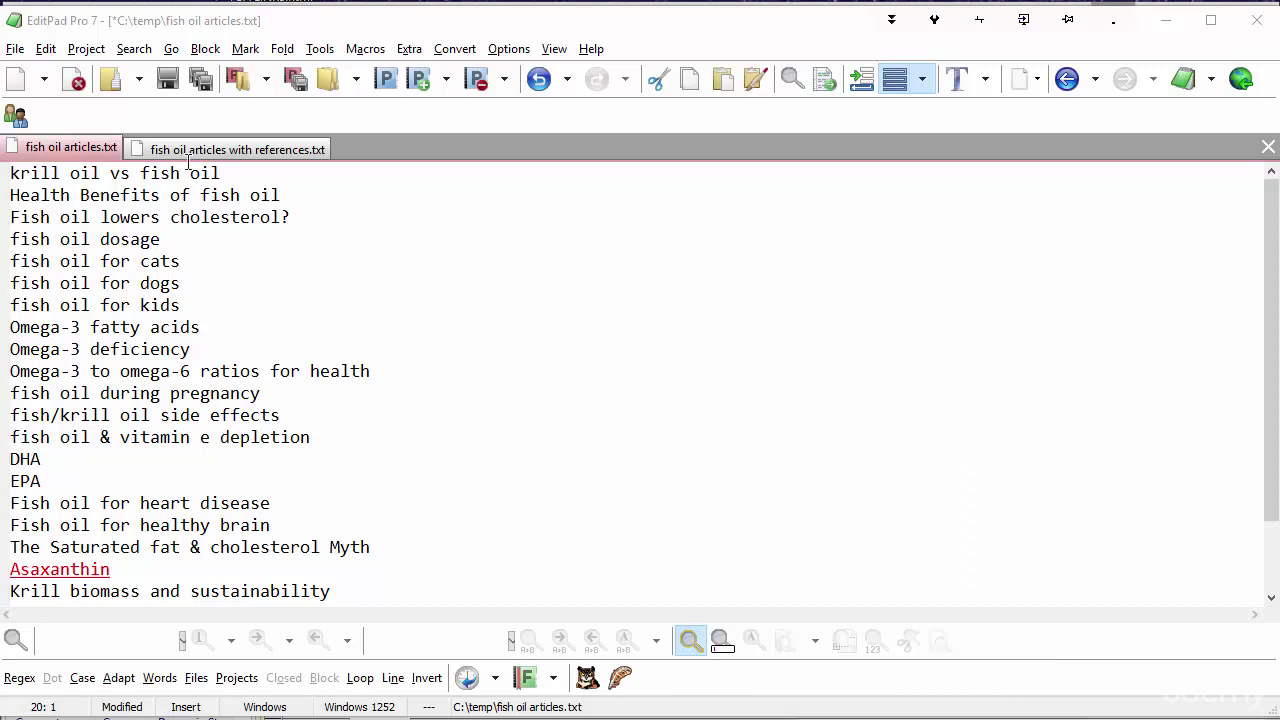
{"action": "left_click", "coordinate": [238, 172]}
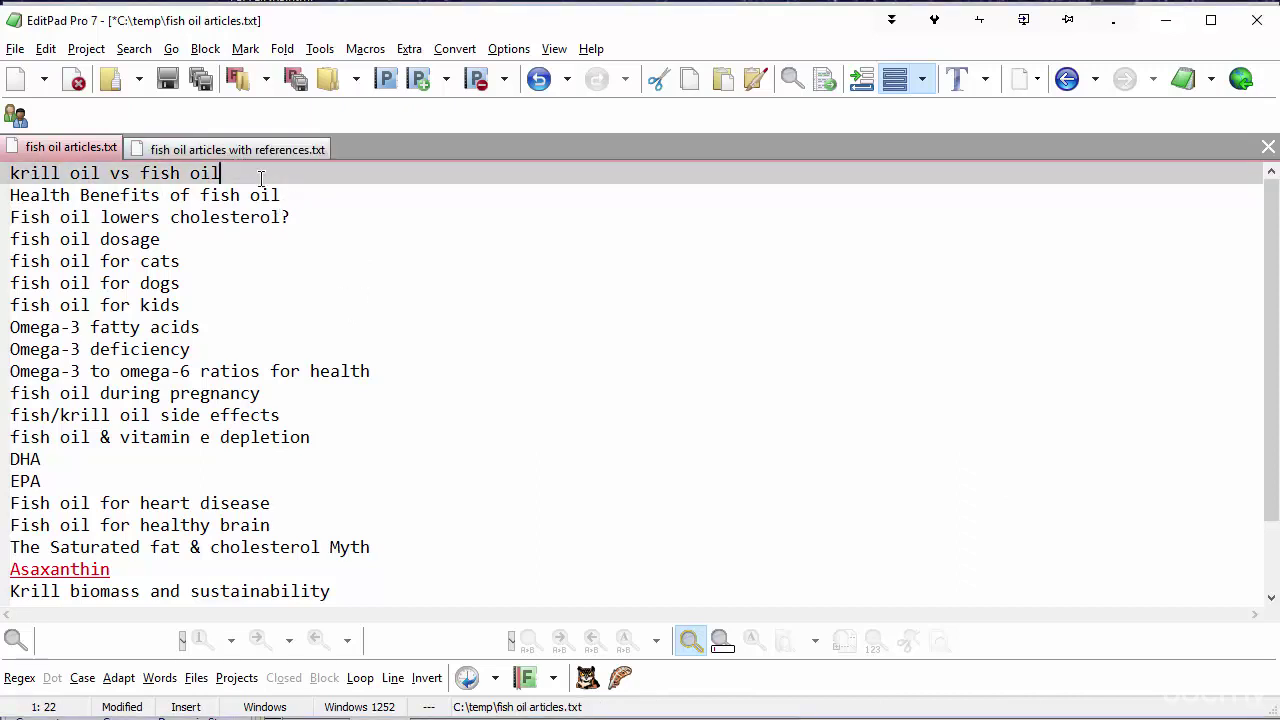
{"action": "left_click_drag", "start_coordinate": [1276, 240], "coordinate": [1260, 411]}
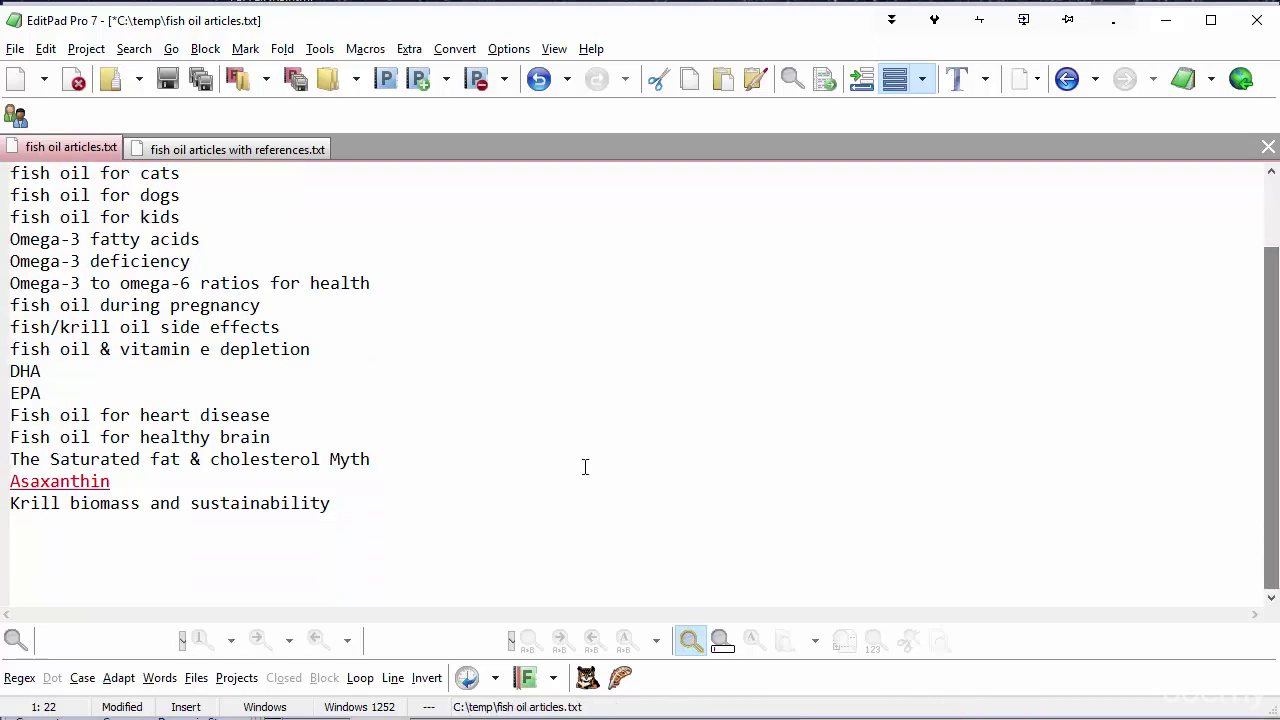
{"action": "left_click", "coordinate": [349, 494]}
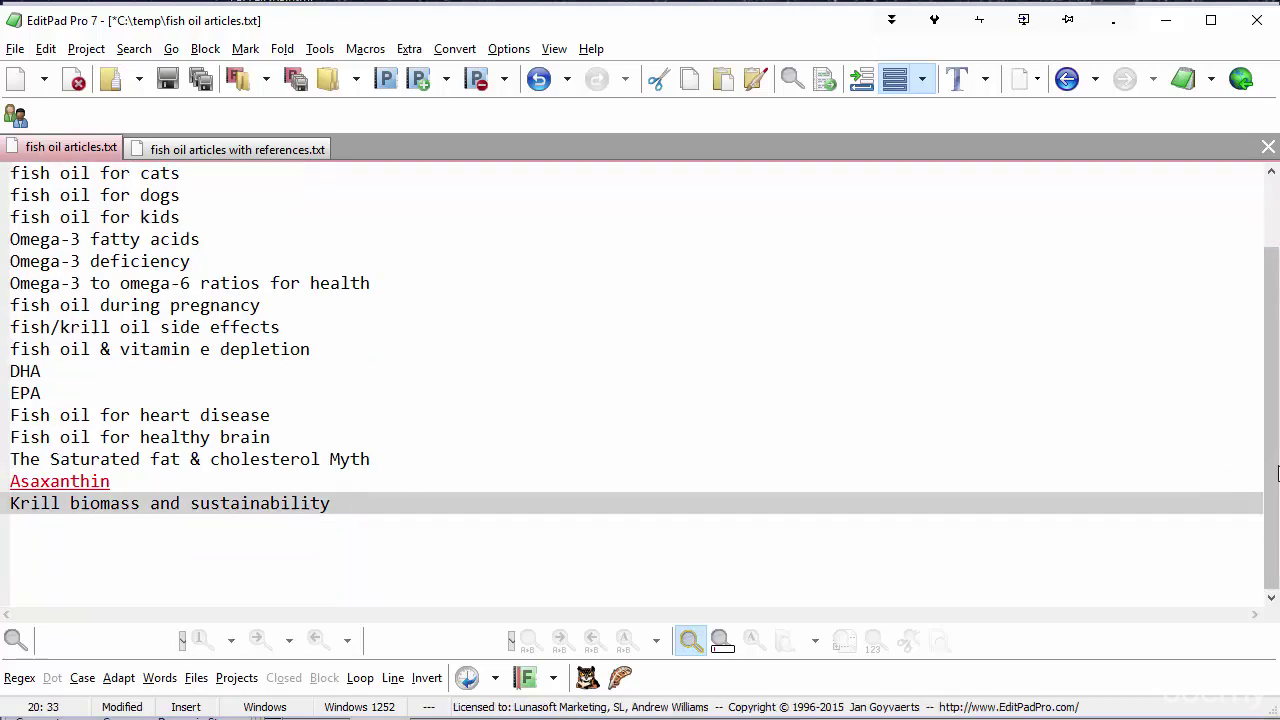
{"action": "scroll", "coordinate": [1272, 485], "scroll_direction": "up", "scroll_amount": 2}
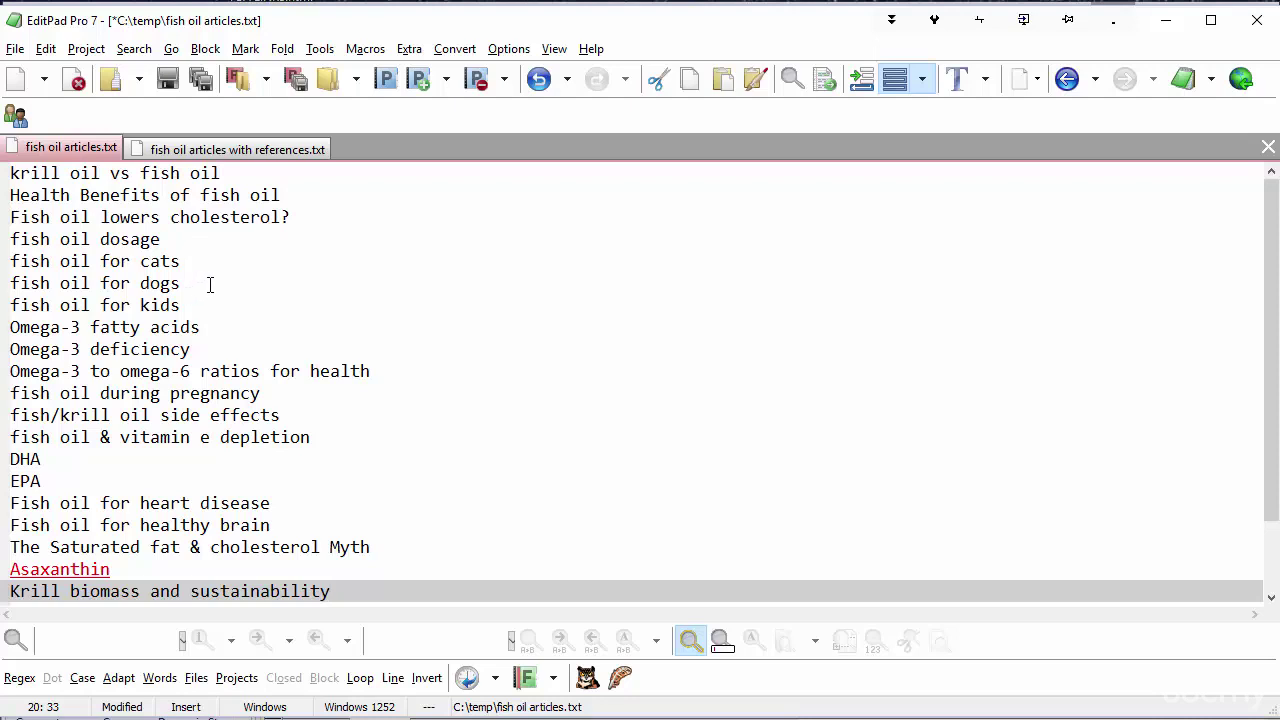
- Go through the article titles line by line from "krill oil vs fish oil" to "fish oil for kids"
{"action": "left_click", "coordinate": [168, 241]}
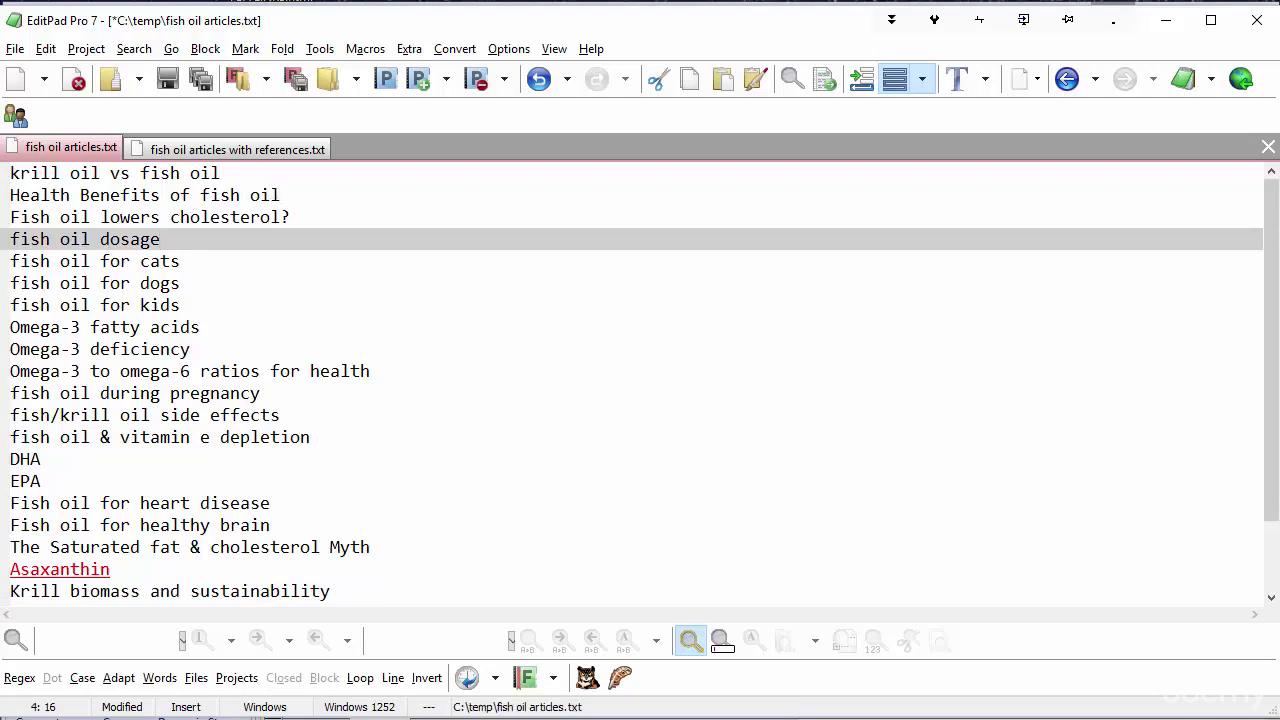
{"action": "left_click", "coordinate": [272, 168]}
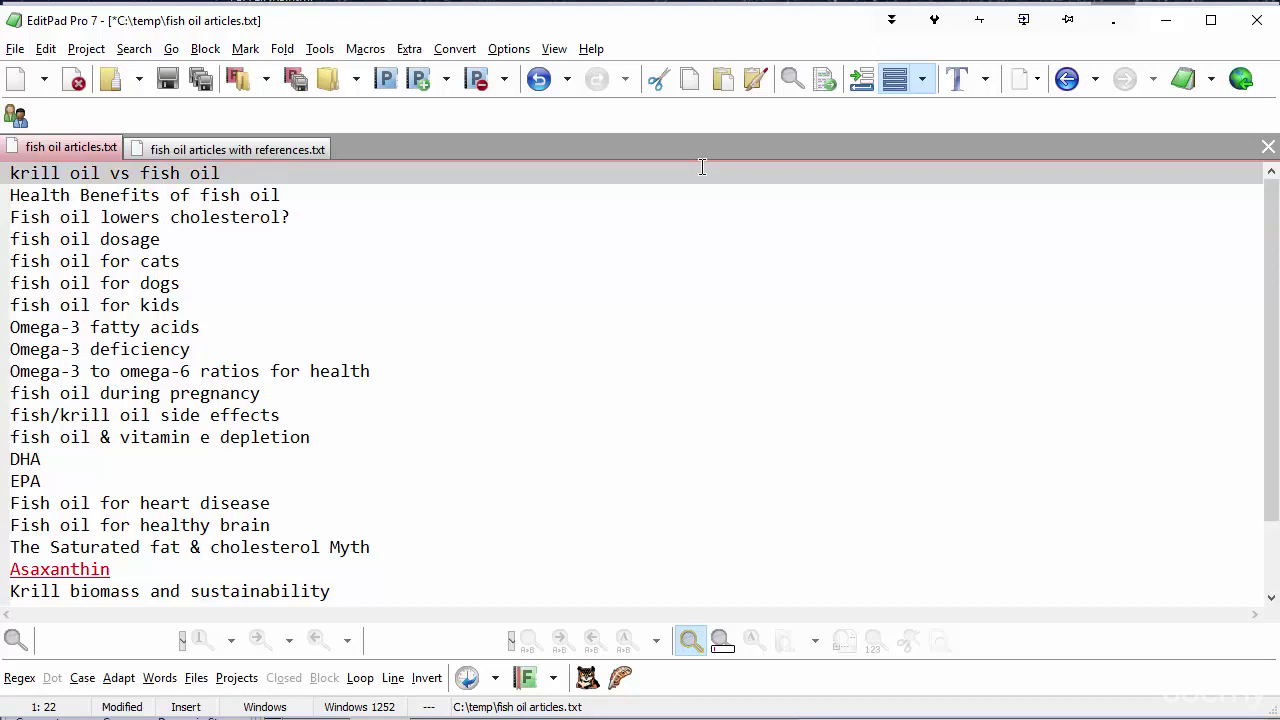
{"action": "key", "text": "Down"}
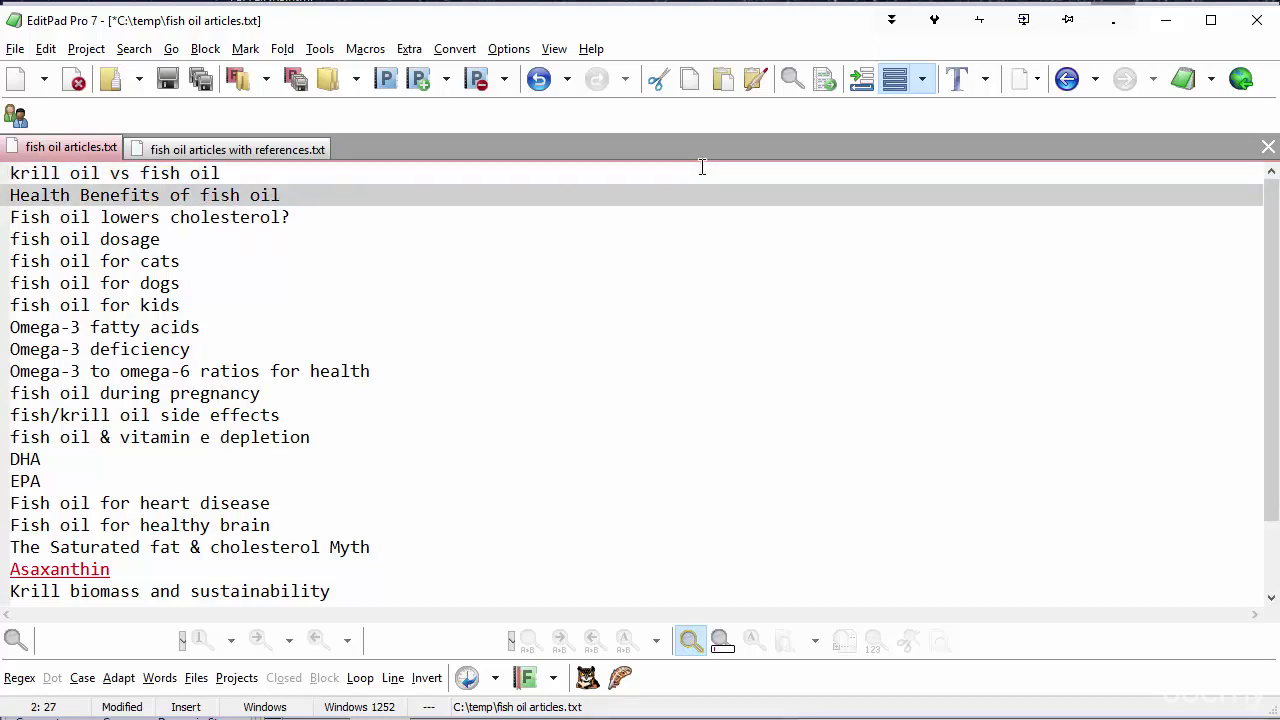
{"action": "key", "text": "Down"}
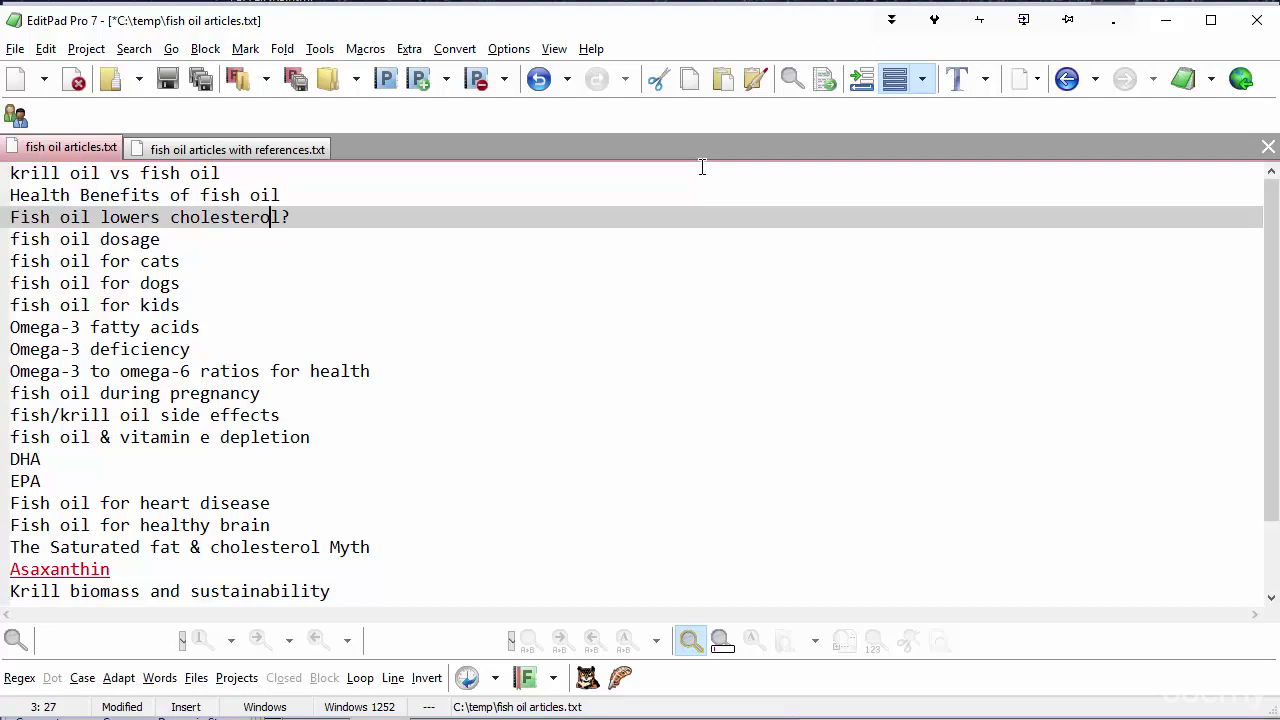
{"action": "key", "text": "Down"}
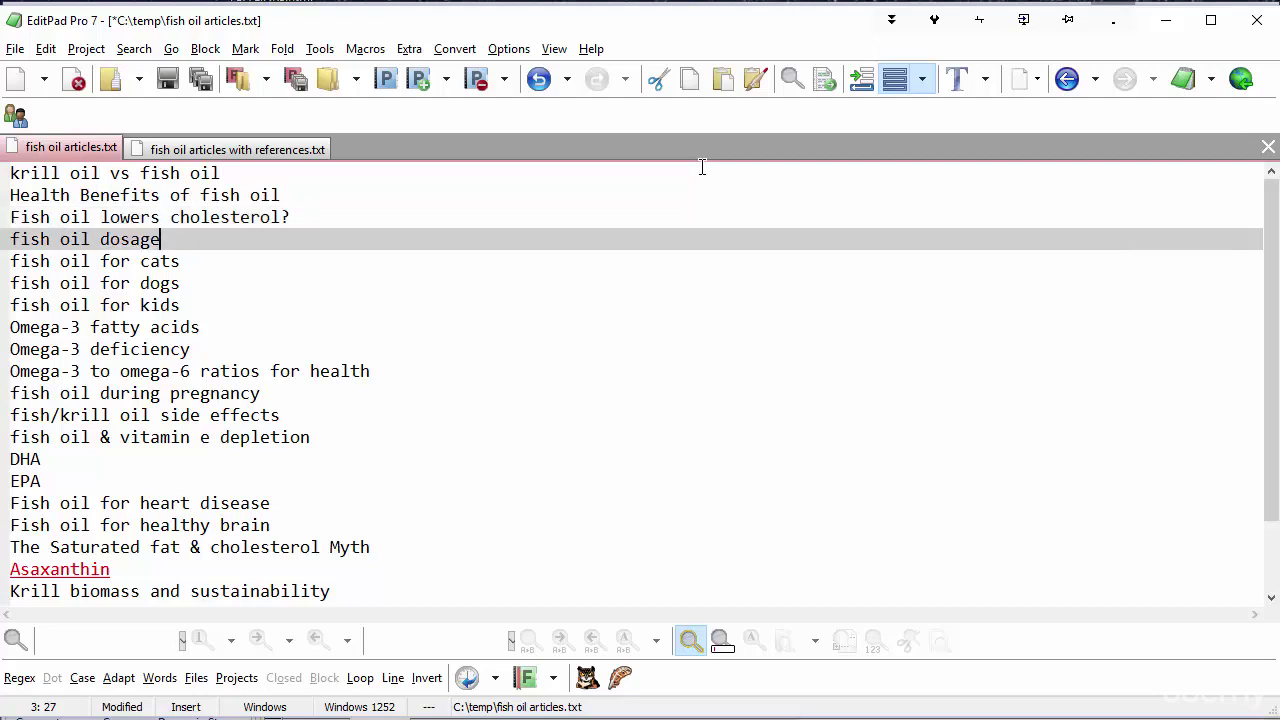
{"action": "key", "text": "Down"}
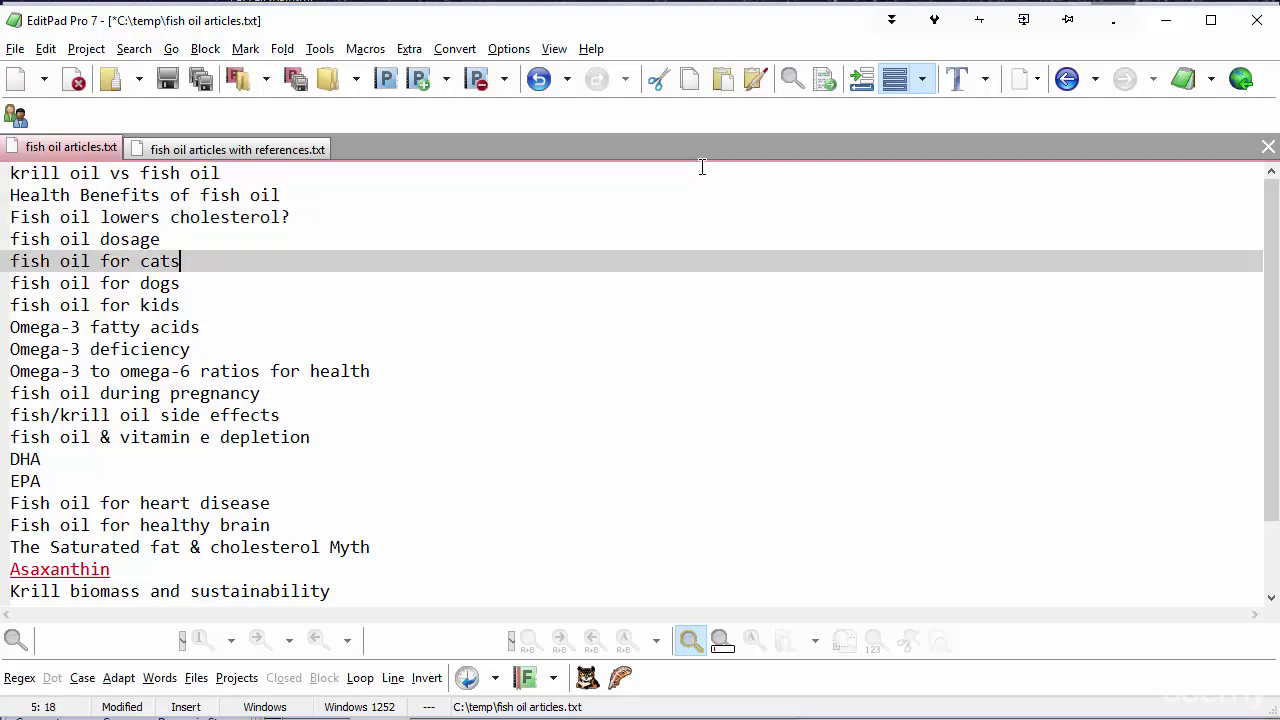
{"action": "key", "text": "Down"}
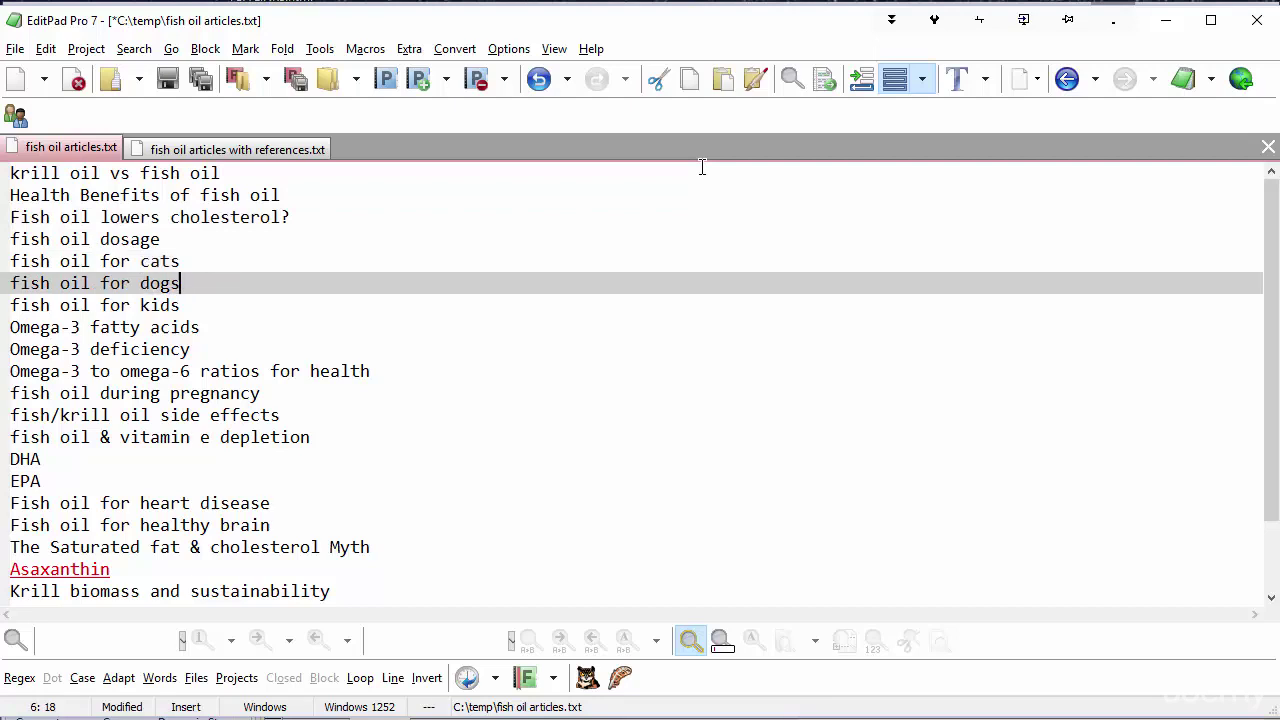
{"action": "key", "text": "Down"}
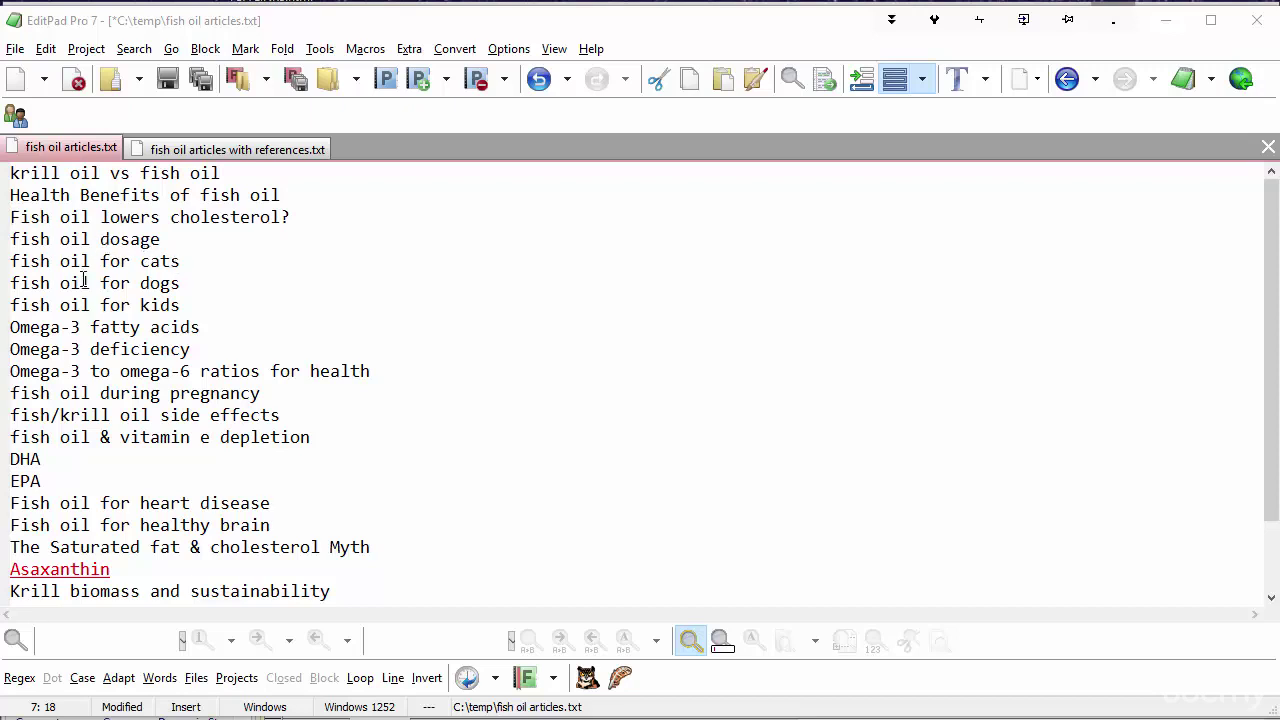
- Examine the titles from "fish oil for kids" to "Omega-3 to omega-6 ratios for health", and return to the first title
{"action": "left_click", "coordinate": [187, 304]}
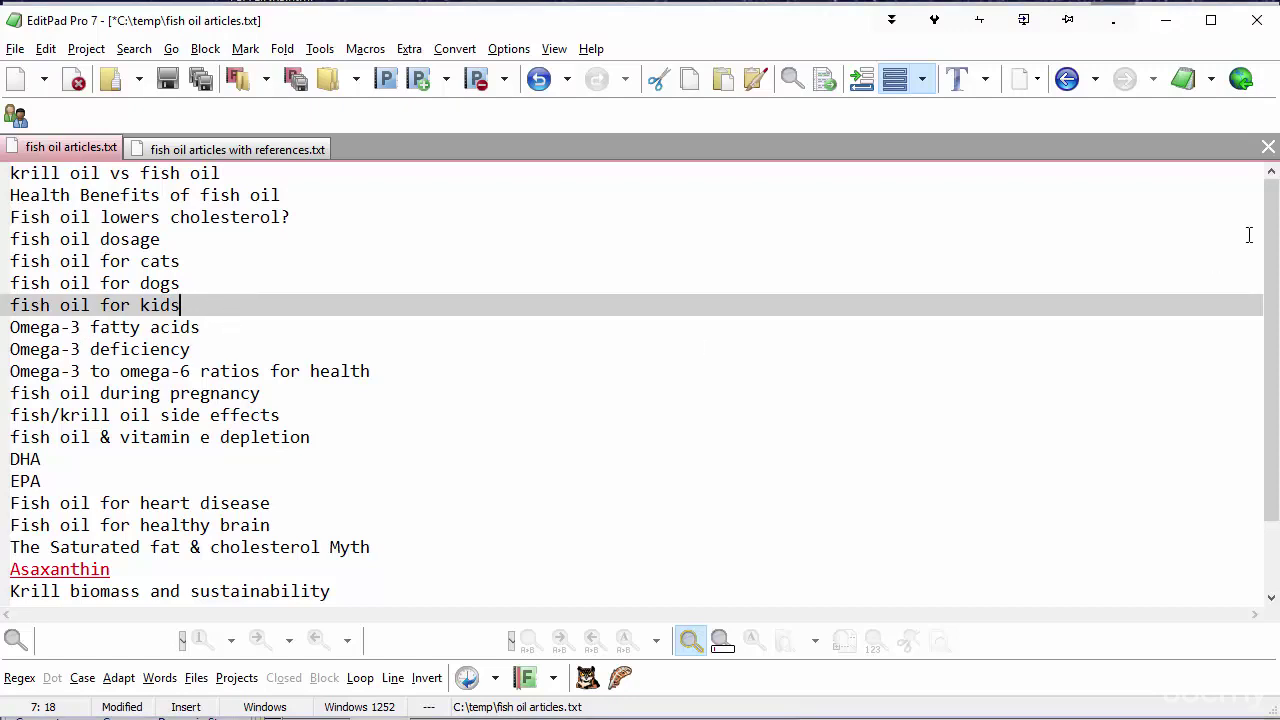
{"action": "scroll", "coordinate": [1275, 222], "scroll_direction": "down", "scroll_amount": 2}
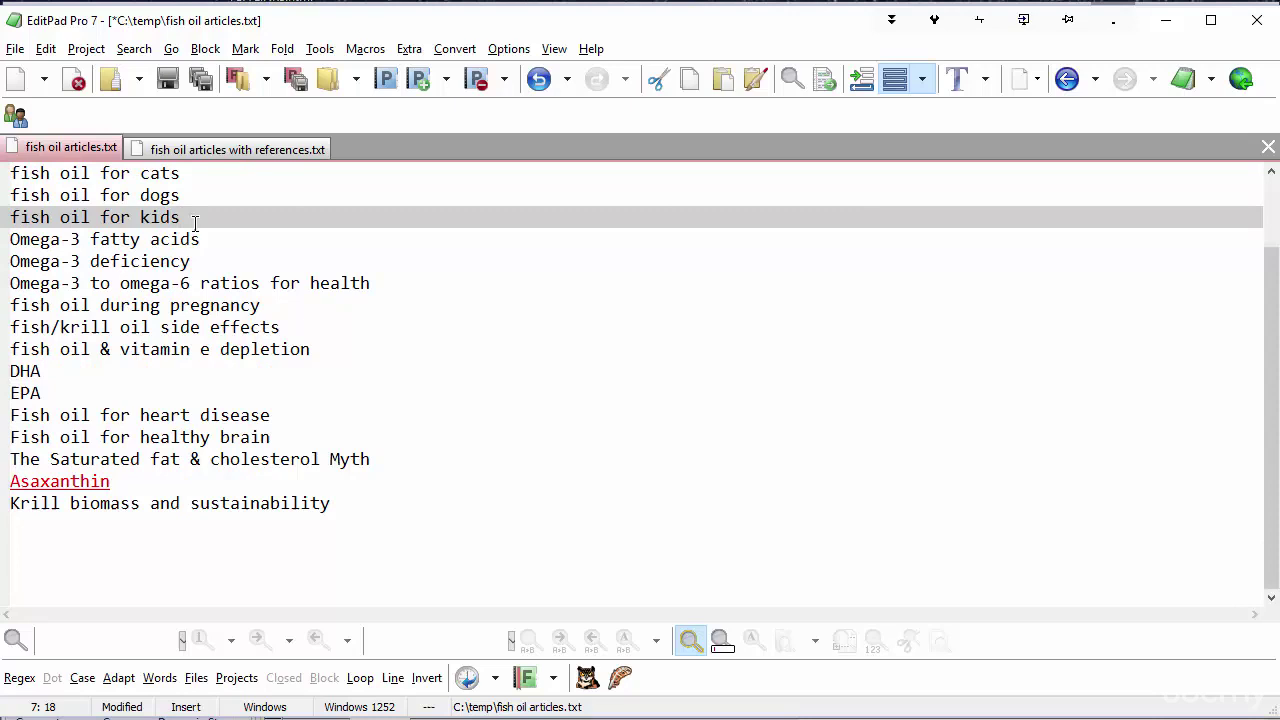
{"action": "left_click", "coordinate": [208, 262]}
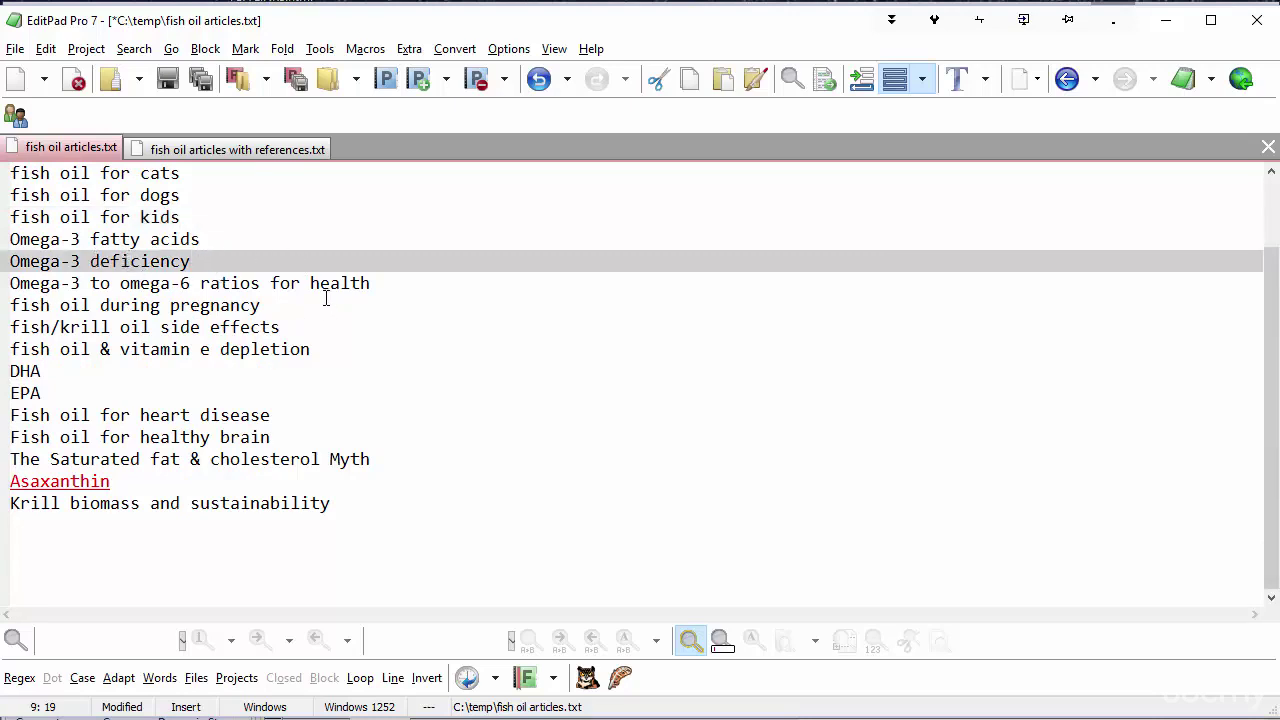
{"action": "left_click", "coordinate": [385, 284]}
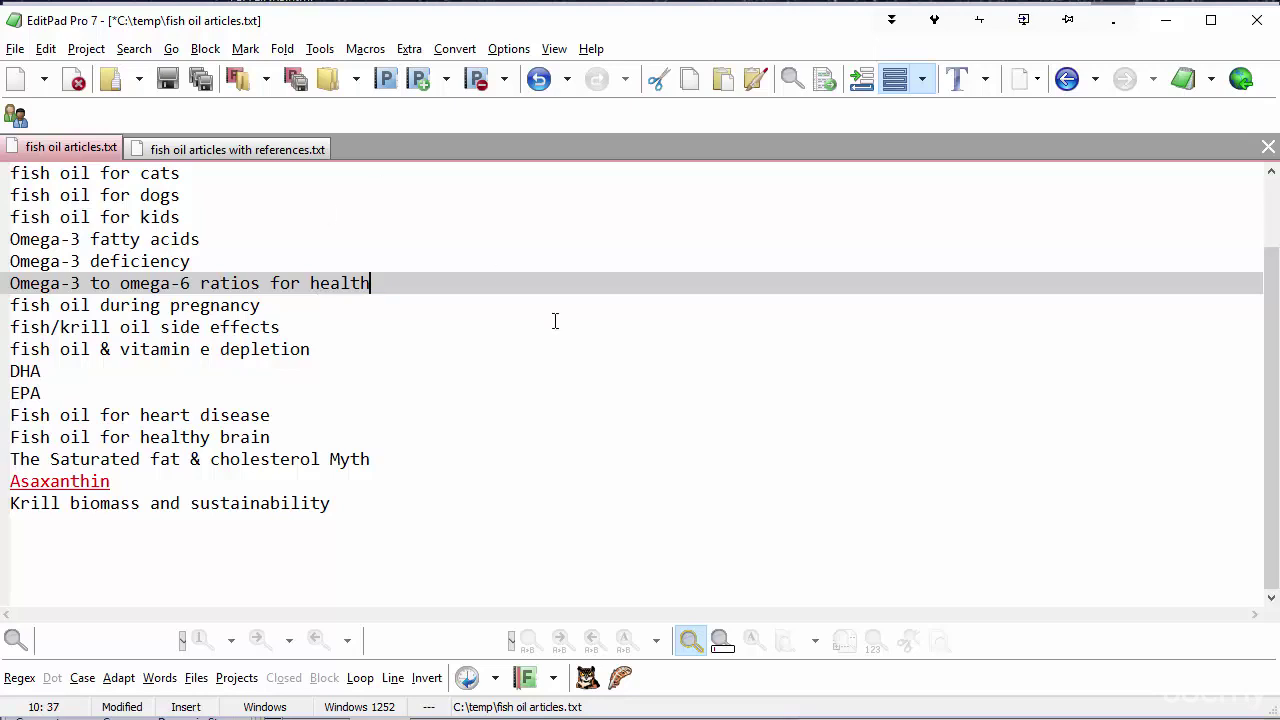
{"action": "scroll", "coordinate": [1271, 311], "scroll_direction": "up", "scroll_amount": 2}
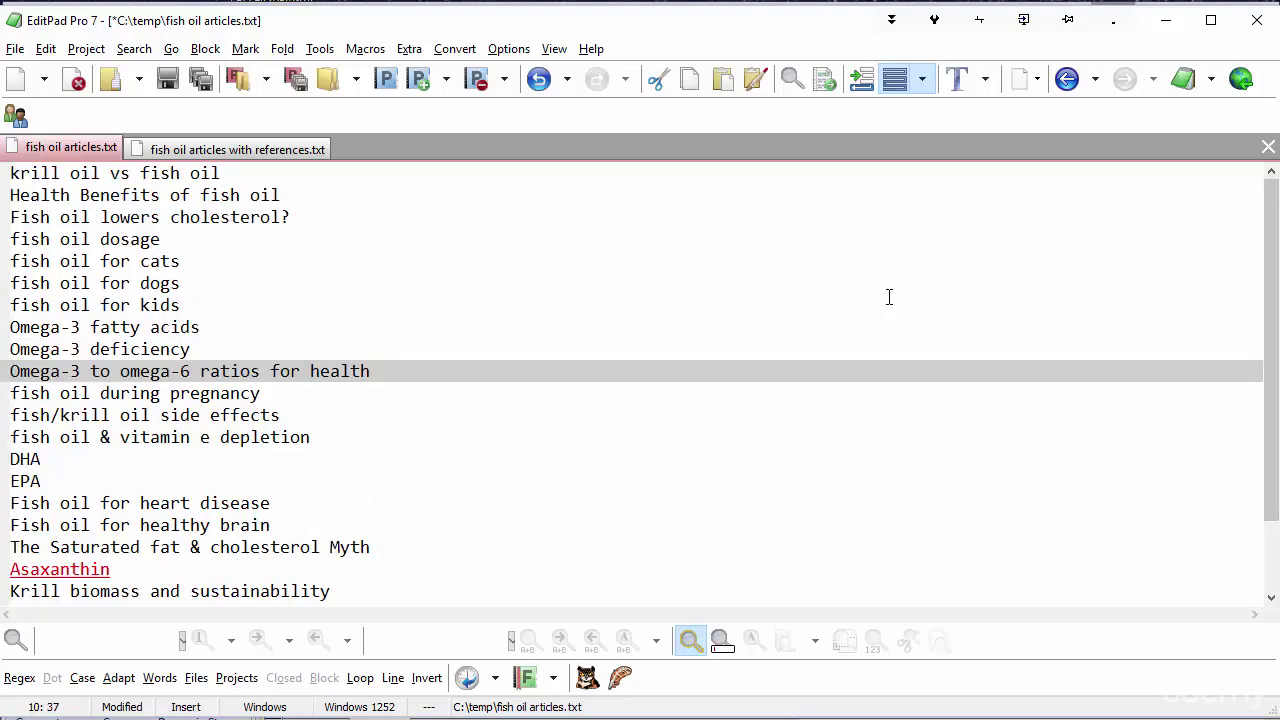
{"action": "left_click", "coordinate": [268, 173]}
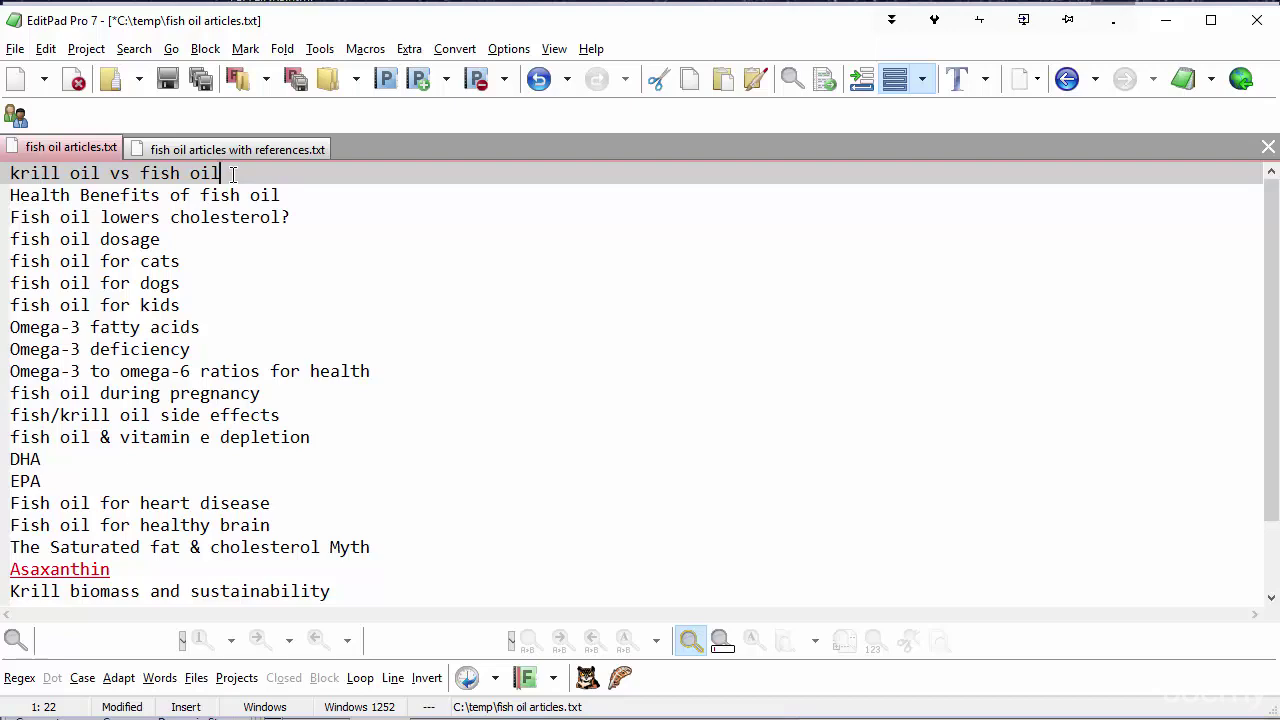
- Open fish oil articles with references.txt and examine the article research links under the topic "krill oil vs fish oil"
{"action": "left_click", "coordinate": [214, 145]}
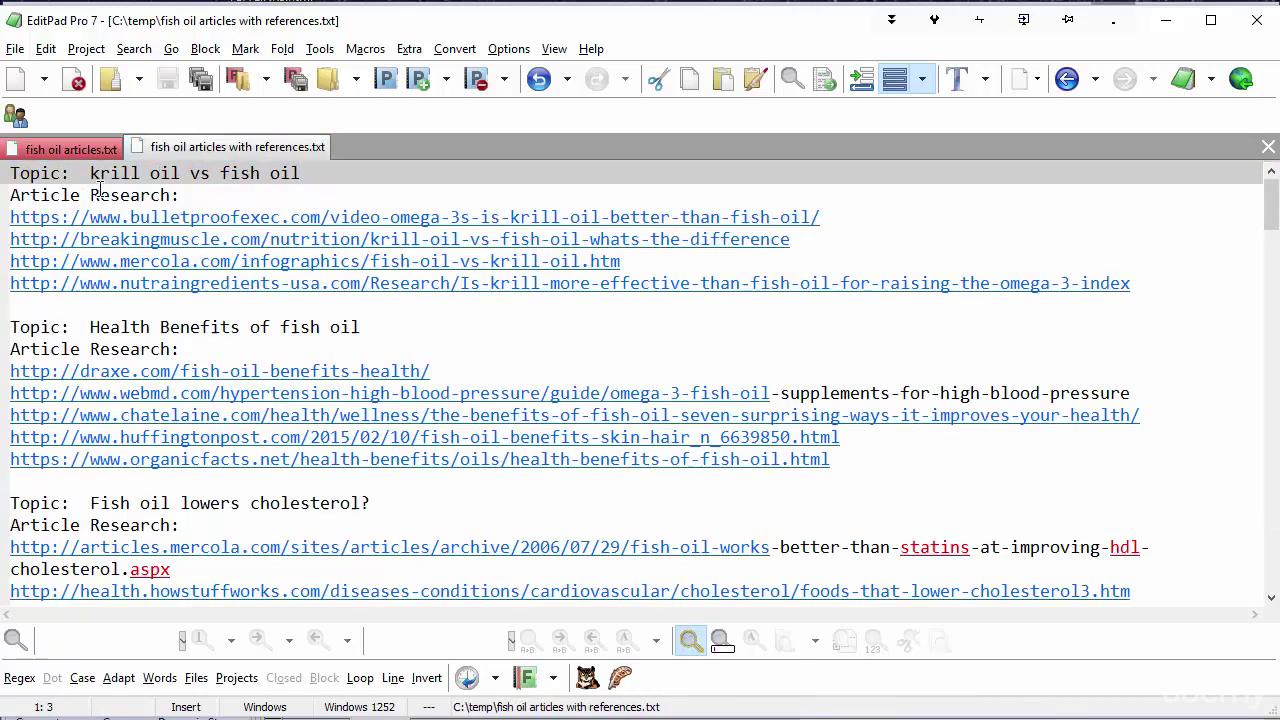
{"action": "left_click_drag", "start_coordinate": [10, 195], "coordinate": [132, 195]}
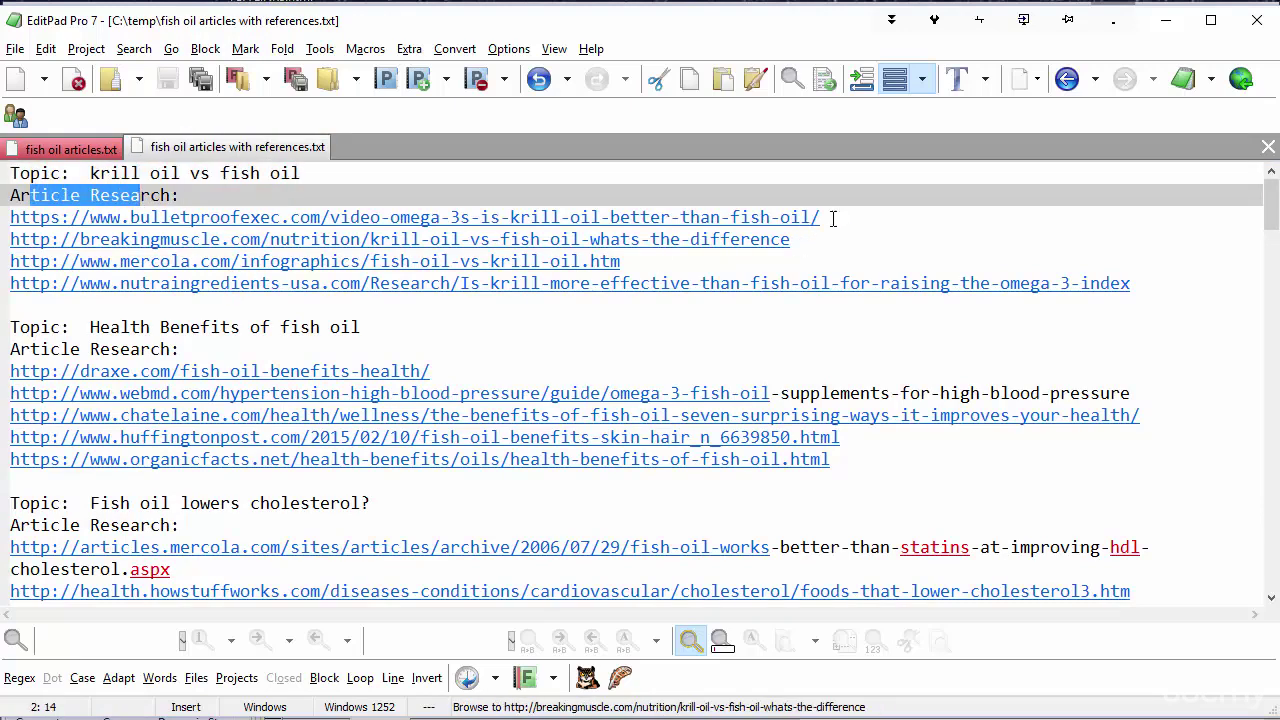
{"action": "left_click_drag", "start_coordinate": [10, 239], "coordinate": [850, 283]}
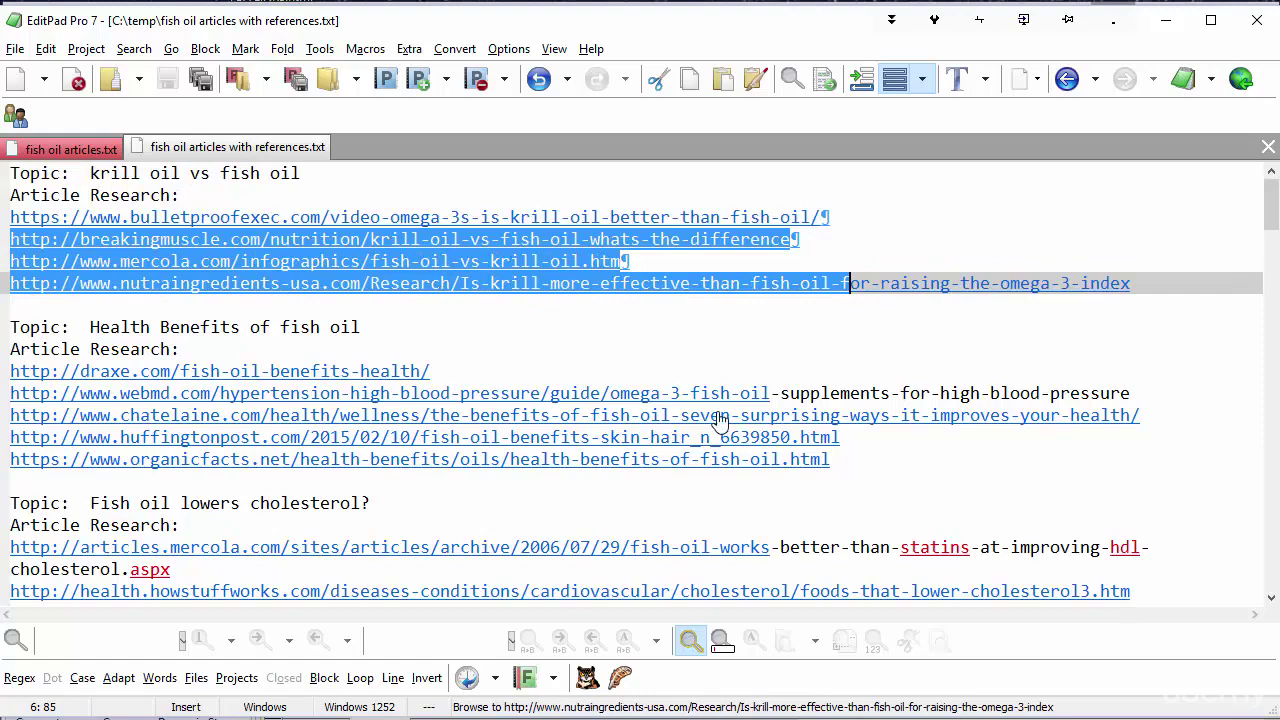
{"action": "mouse_move", "coordinate": [1272, 199]}
{"action": "left_mouse_down"}
{"action": "mouse_move", "coordinate": [1272, 252]}
{"action": "mouse_move", "coordinate": [1272, 200]}
{"action": "left_mouse_up"}
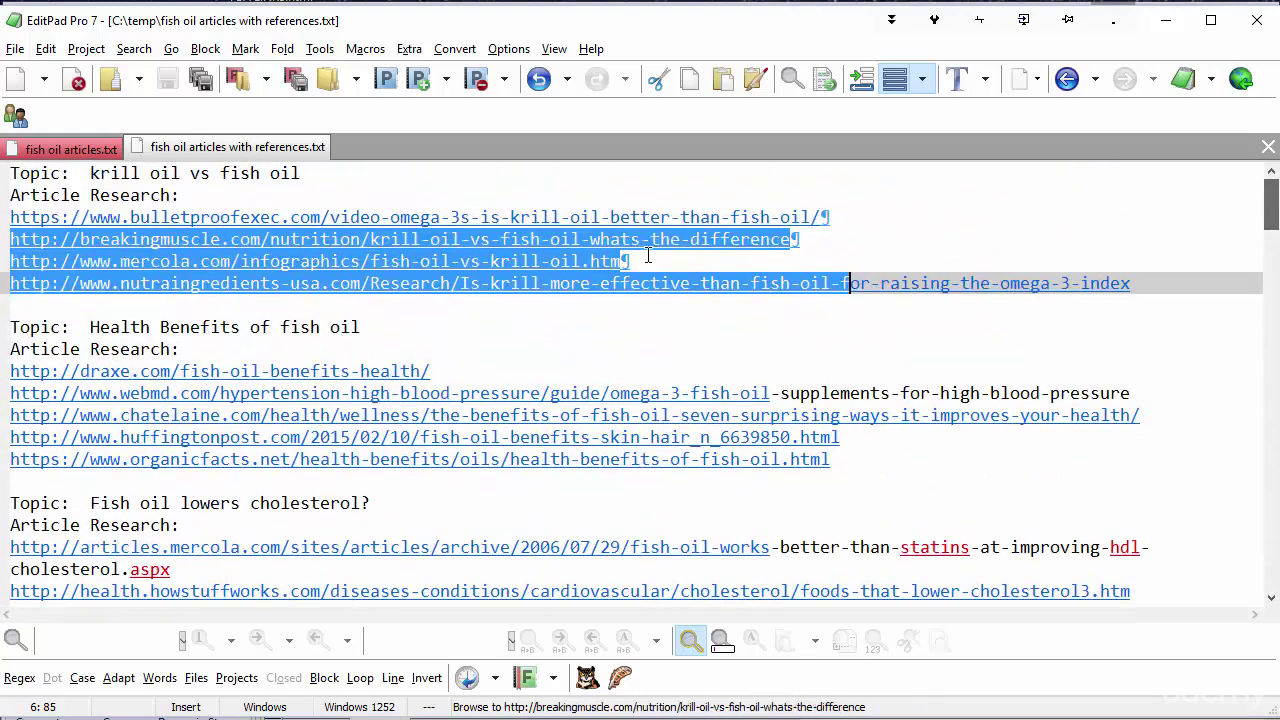
{"action": "left_click", "coordinate": [930, 217]}
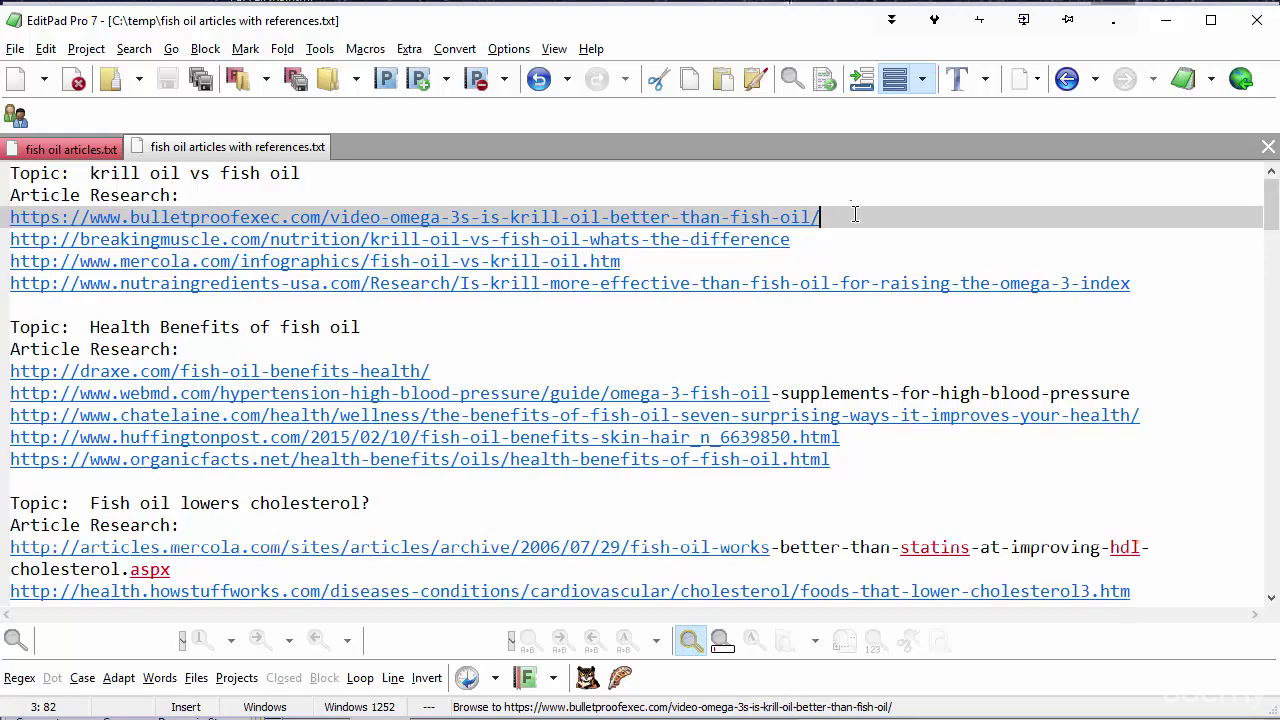
{"action": "left_click", "coordinate": [1131, 284]}
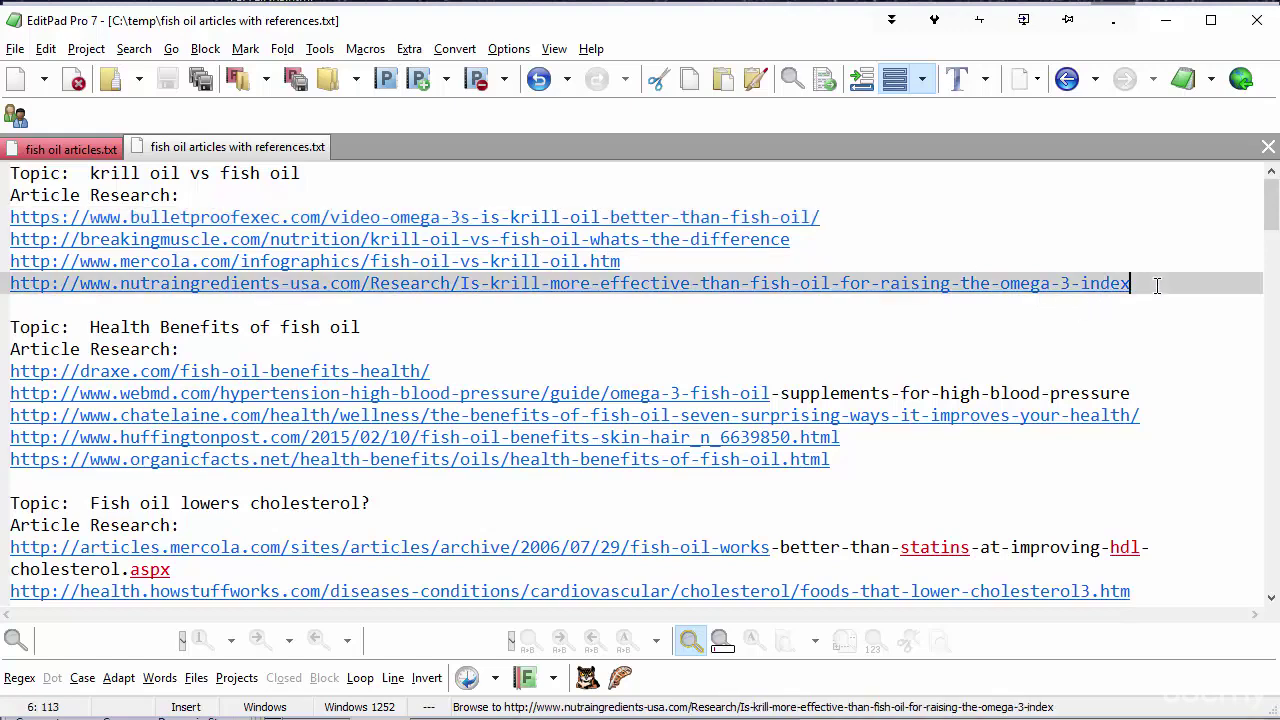
{"action": "key", "text": "shift+Home"}
{"action": "key", "text": "shift+Up"}
{"action": "key", "text": "shift+Up"}
{"action": "key", "text": "shift+Up"}
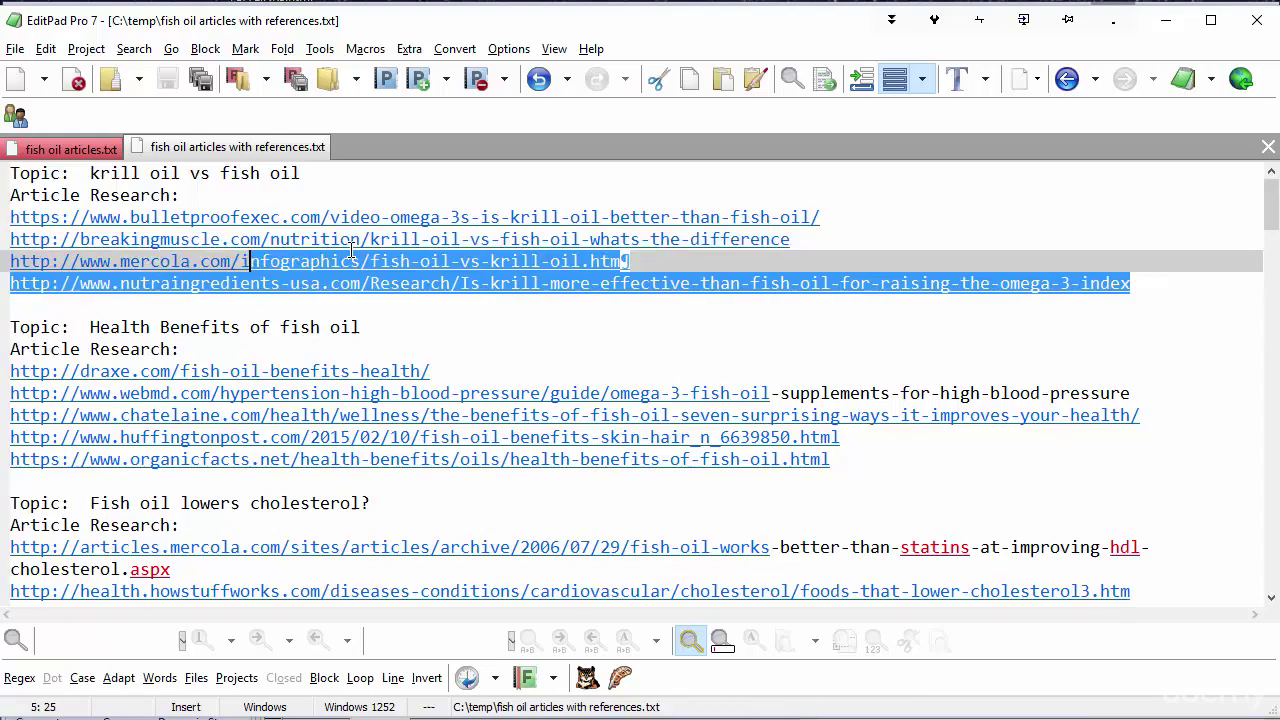
{"action": "left_click", "coordinate": [1160, 283]}
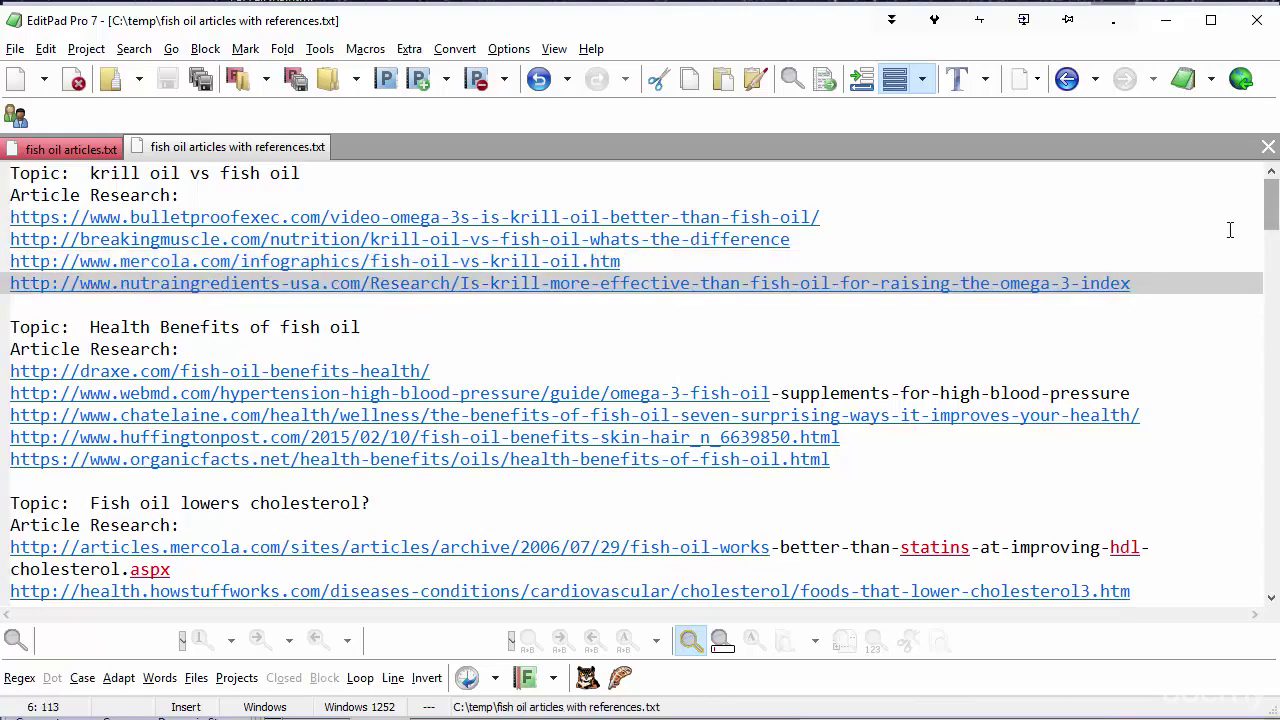
- Look through the references document down to the topic "Krill biomass and sustainability" and return to its beginning
{"action": "key", "text": "Up"}
{"action": "key", "text": "Up"}
{"action": "scroll", "coordinate": [1275, 228], "scroll_direction": "down", "scroll_amount": 3}
{"action": "left_click_drag", "start_coordinate": [1275, 228], "coordinate": [1272, 605]}
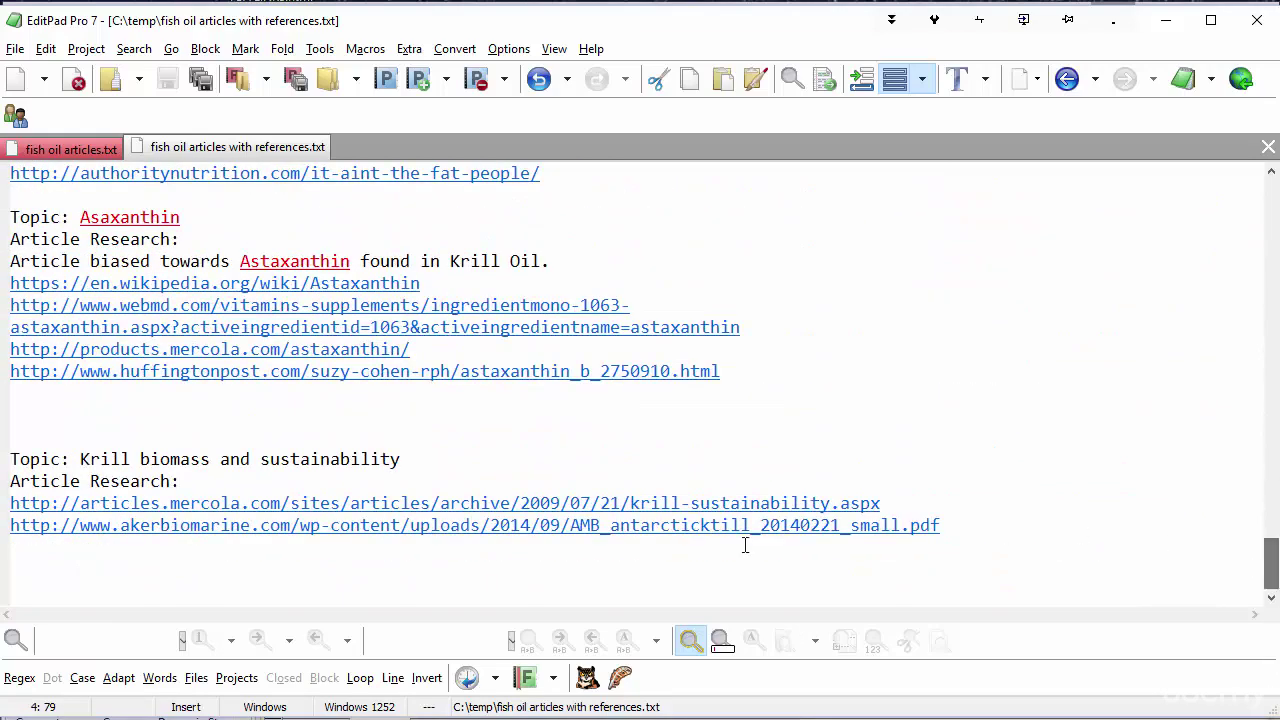
{"action": "mouse_move", "coordinate": [1266, 536]}
{"action": "left_mouse_down"}
{"action": "mouse_move", "coordinate": [1268, 435]}
{"action": "mouse_move", "coordinate": [686, 240]}
{"action": "left_mouse_up"}
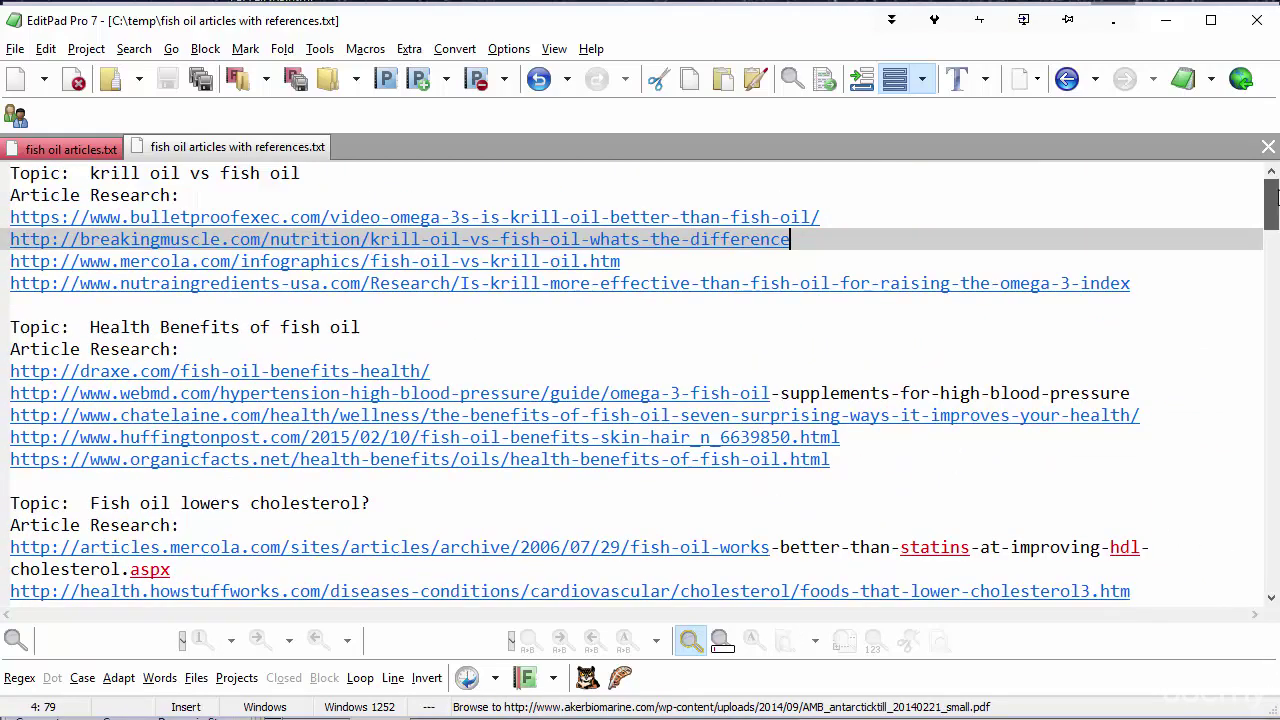
- Highlight the topic name "krill oil vs fish oil", and select all four research links listed under it
{"action": "left_click", "coordinate": [677, 165]}
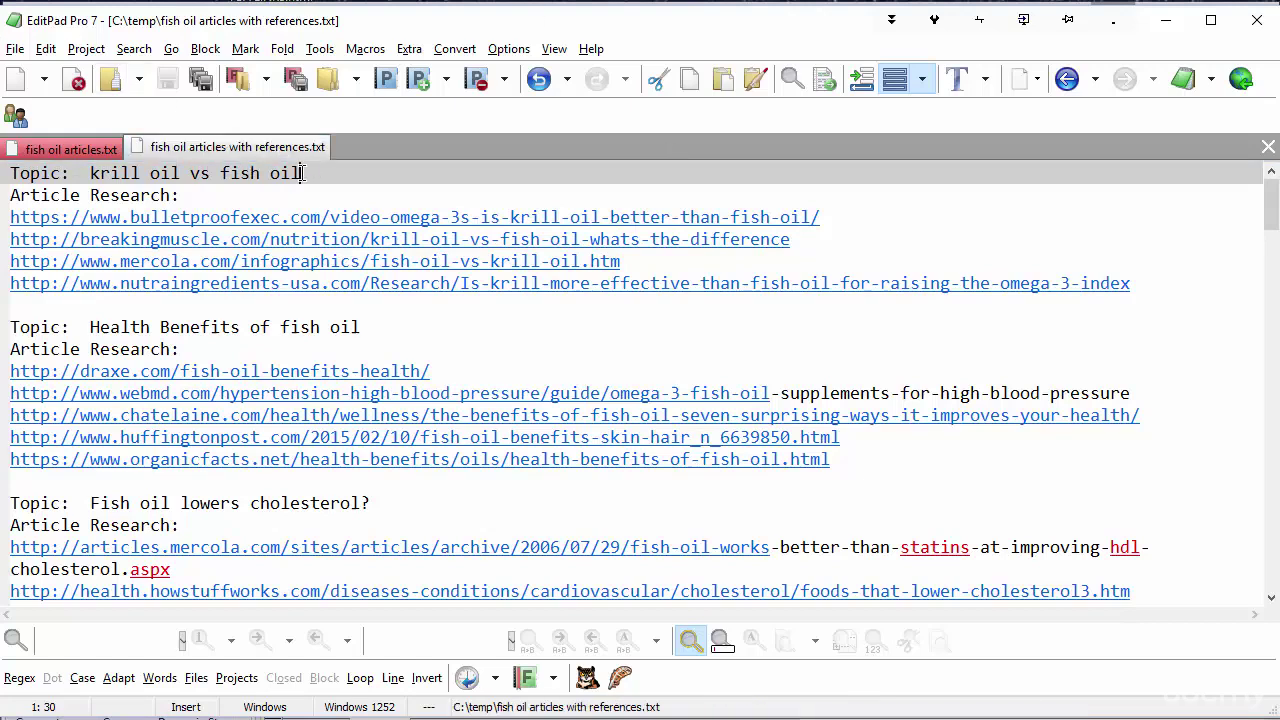
{"action": "left_click_drag", "start_coordinate": [301, 173], "coordinate": [90, 173]}
{"action": "left_click_drag", "start_coordinate": [1163, 280], "coordinate": [10, 217]}
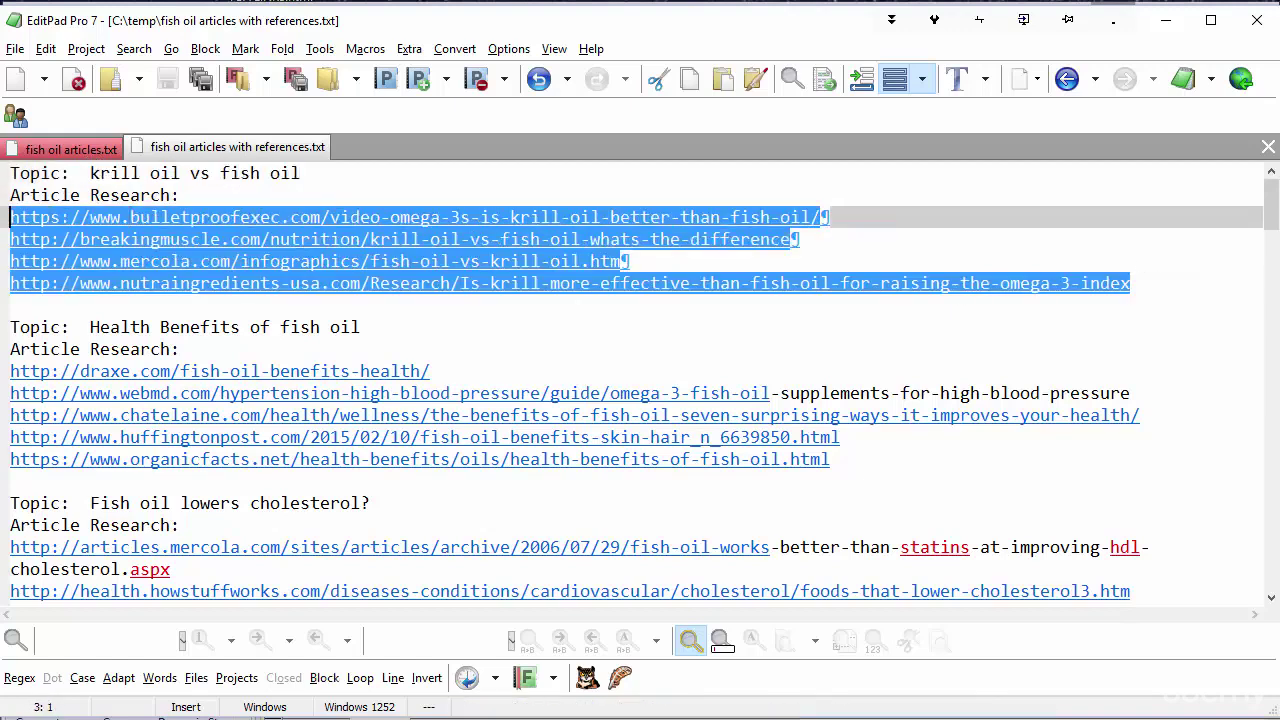